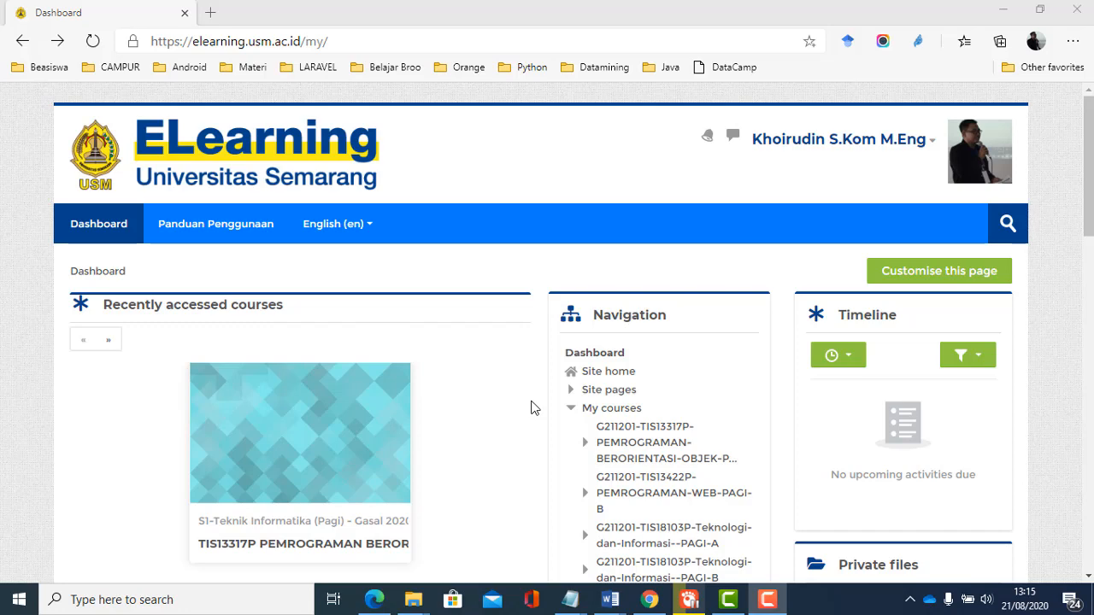
Step: Open the course TIS13317P Pemrograman Berorientasi Objek (Pagi B) from the course overview
scroll(531, 407, down, 4)
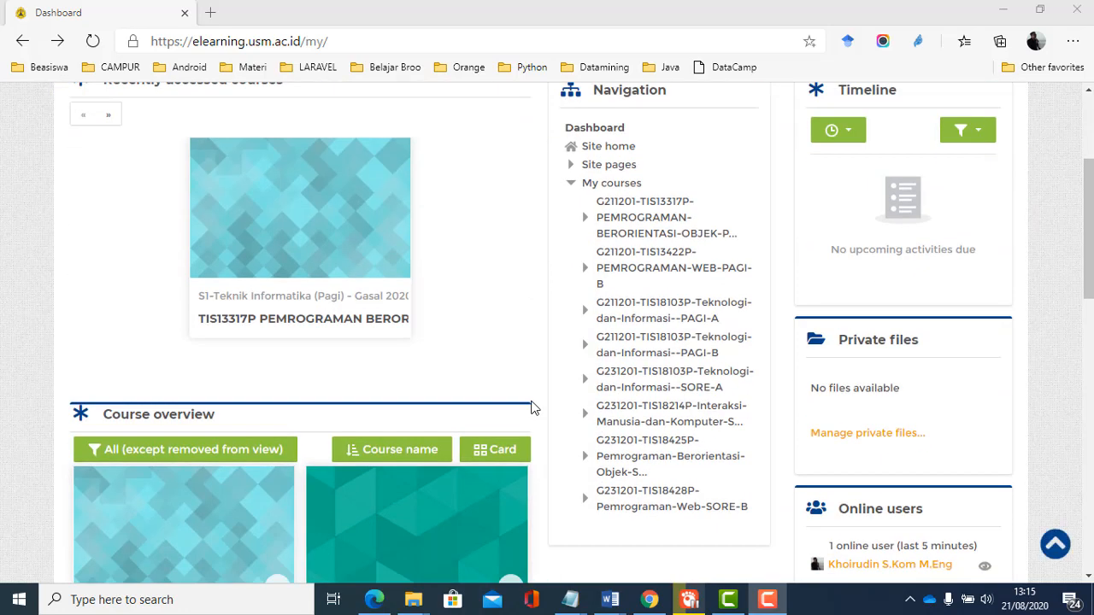
scroll(314, 453, down, 1)
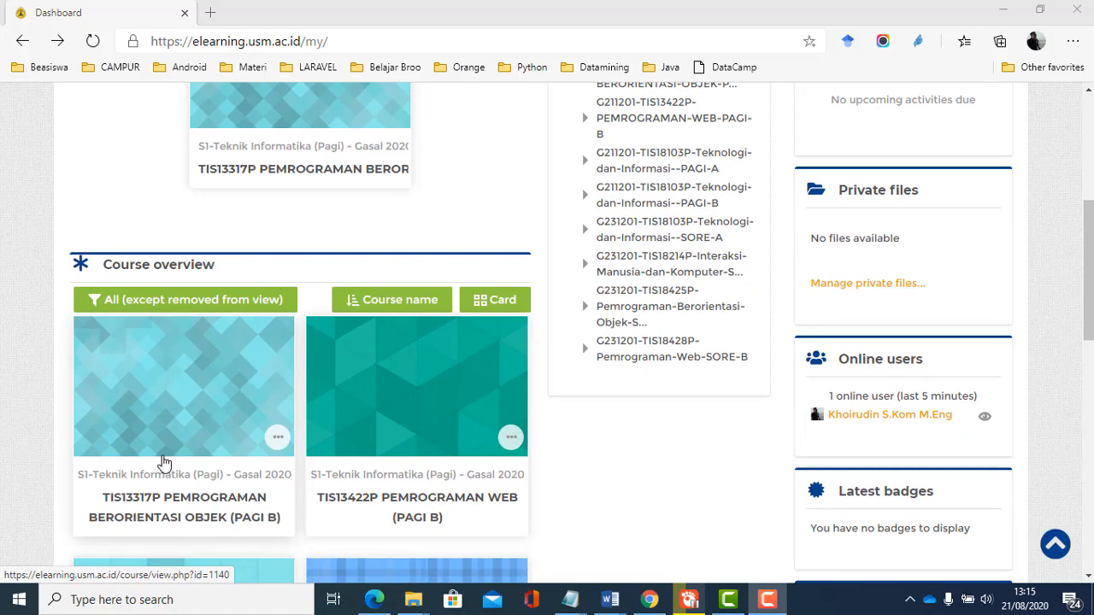
click(164, 462)
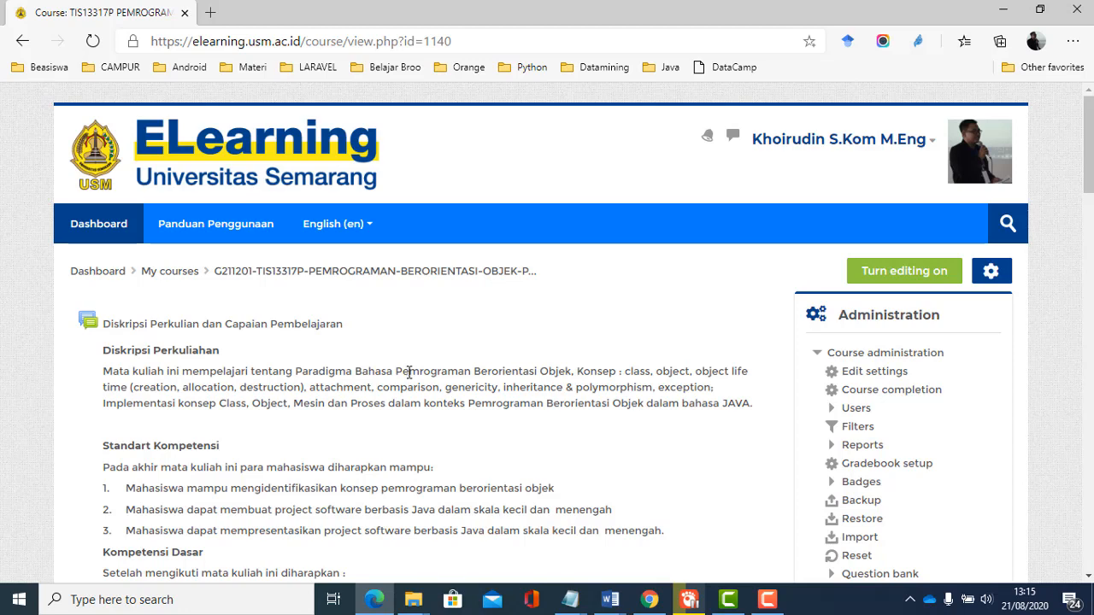
Step: Look over the course content and turn on editing for the course
scroll(408, 373, down, 7)
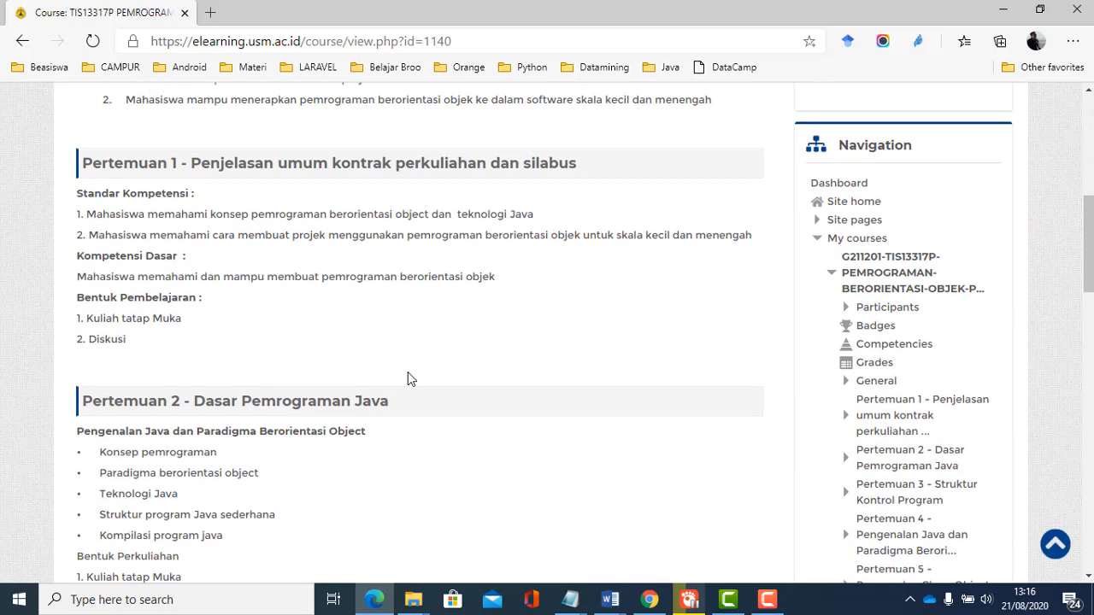
scroll(408, 371, up, 5)
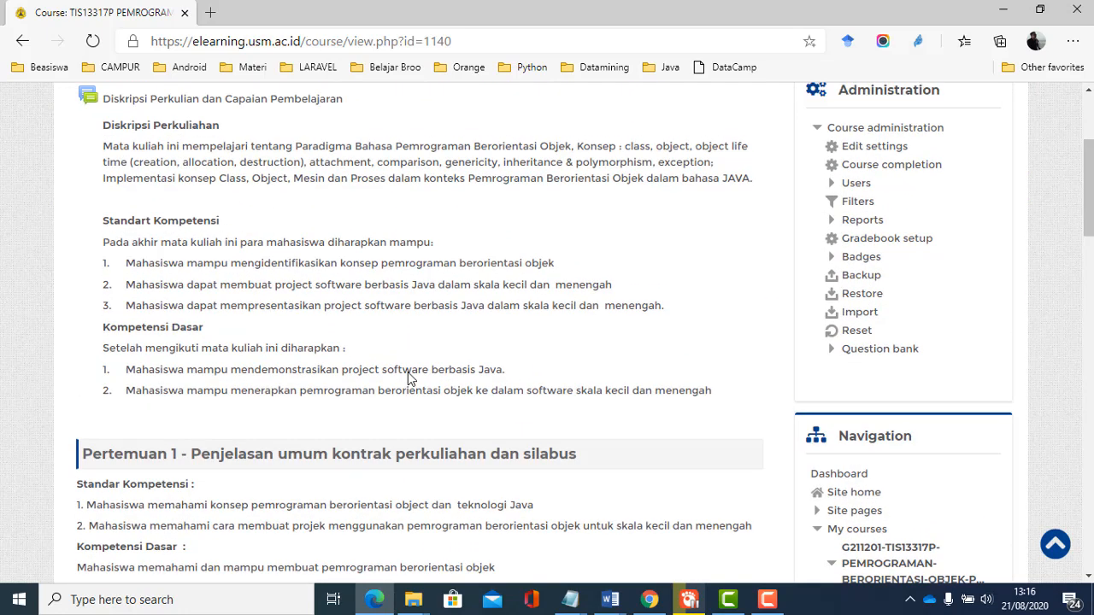
scroll(409, 372, up, 3)
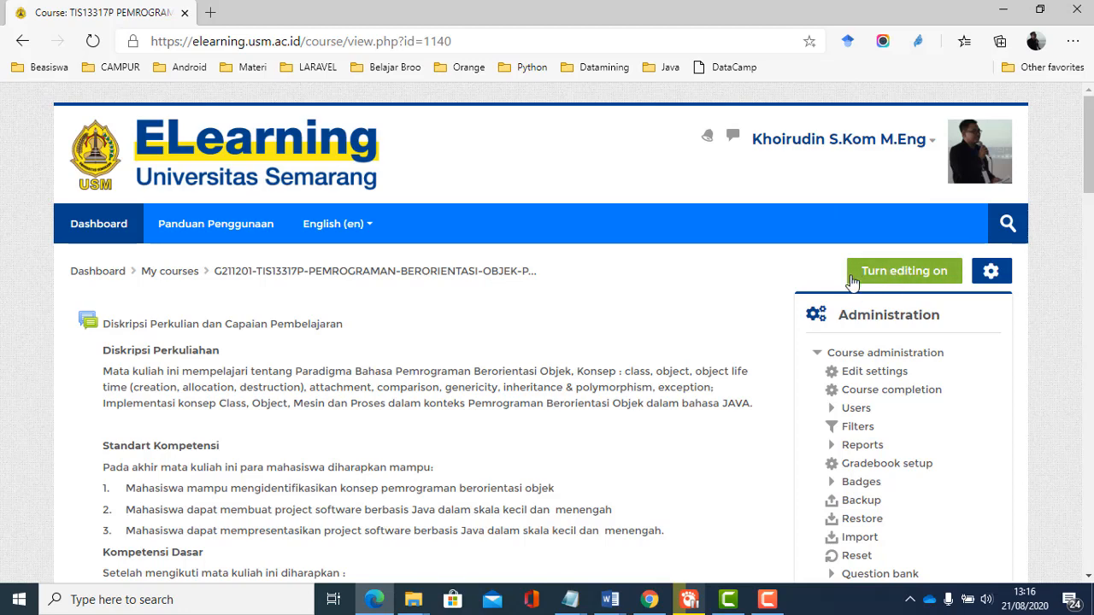
click(879, 272)
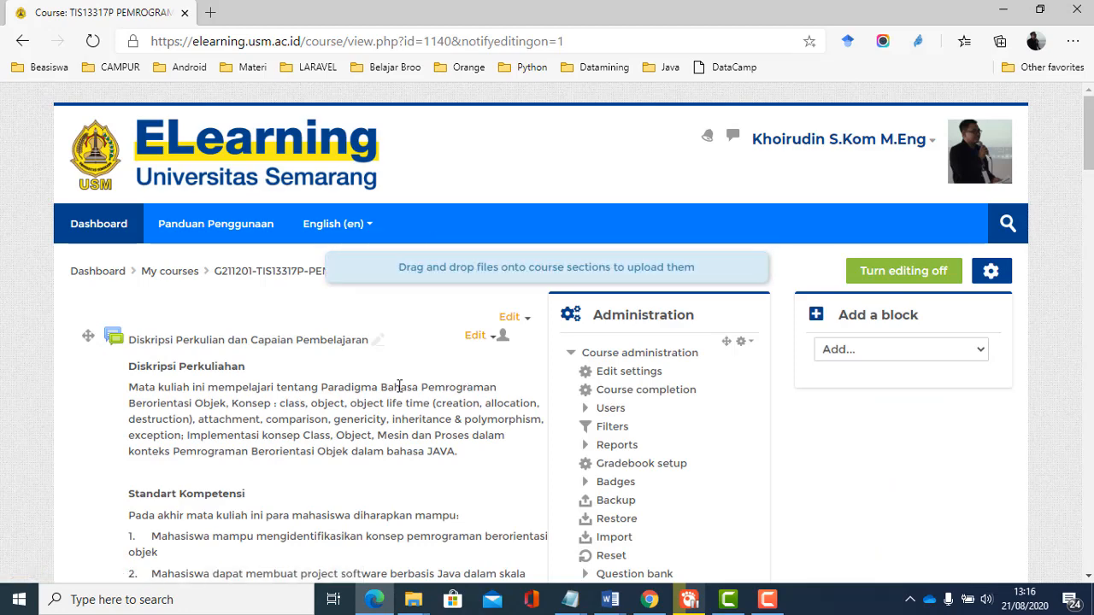
Step: Examine the course description, the competency lists and the Pertemuan 1 section in editing mode
scroll(399, 385, down, 2)
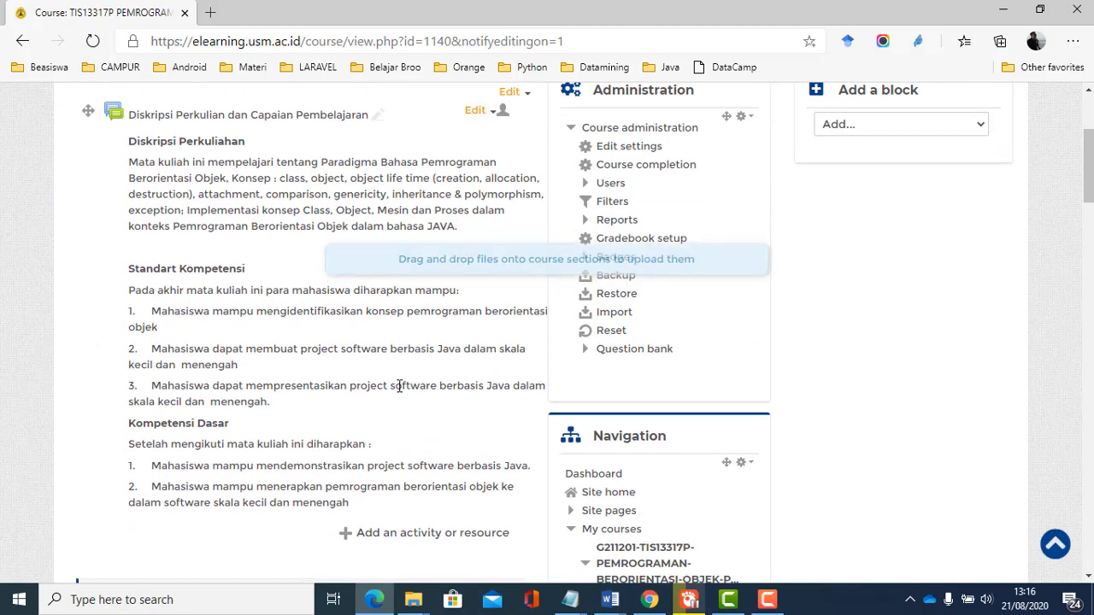
scroll(399, 385, down, 2)
scroll(399, 389, up, 4)
scroll(399, 391, down, 6)
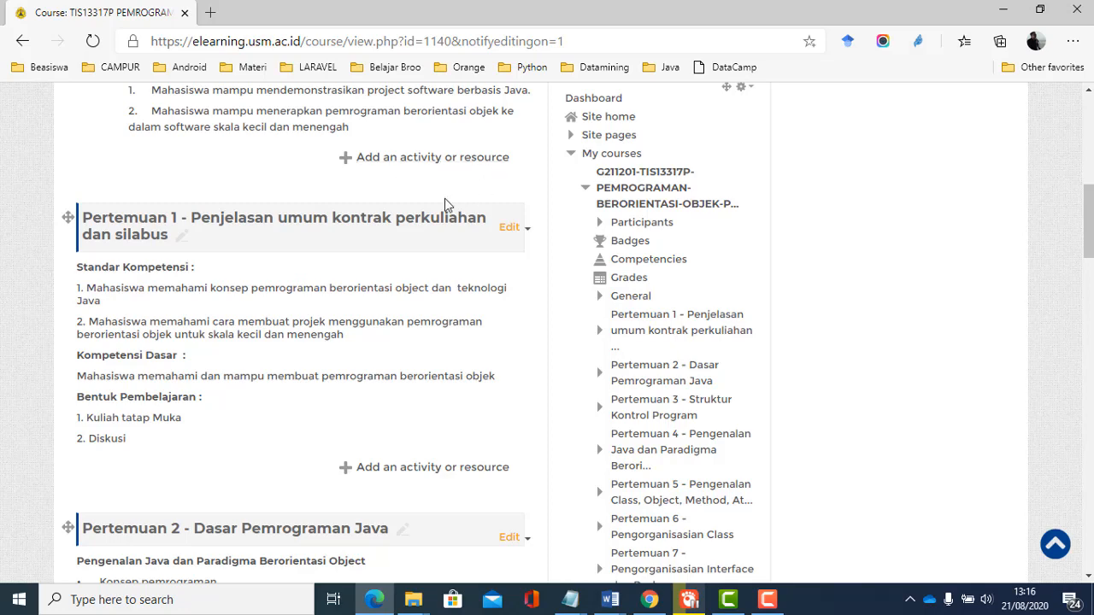
scroll(444, 205, up, 2)
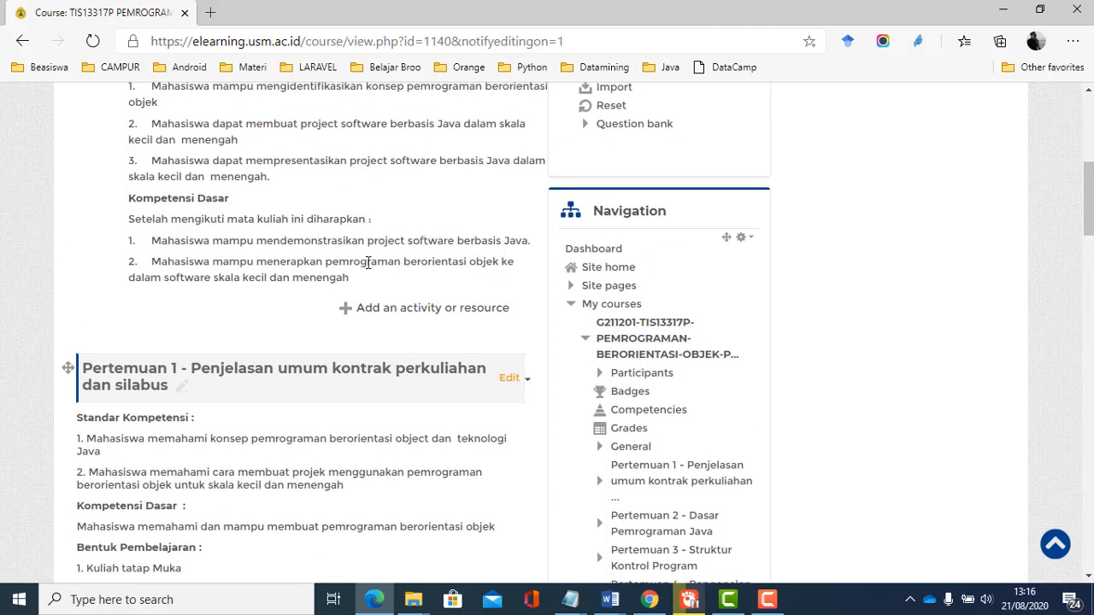
scroll(344, 293, up, 4)
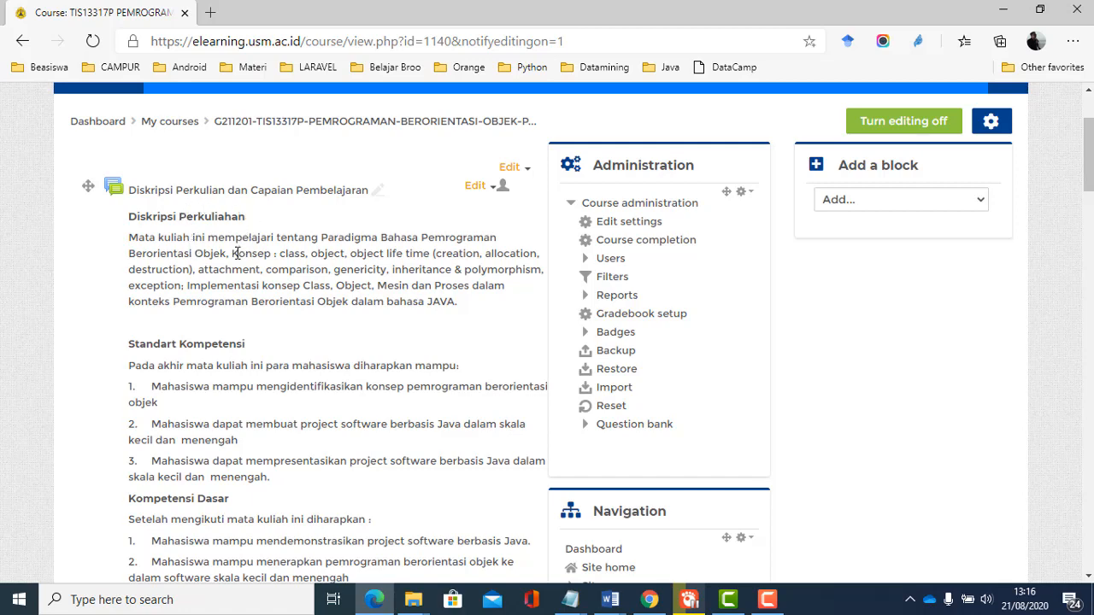
scroll(235, 255, down, 5)
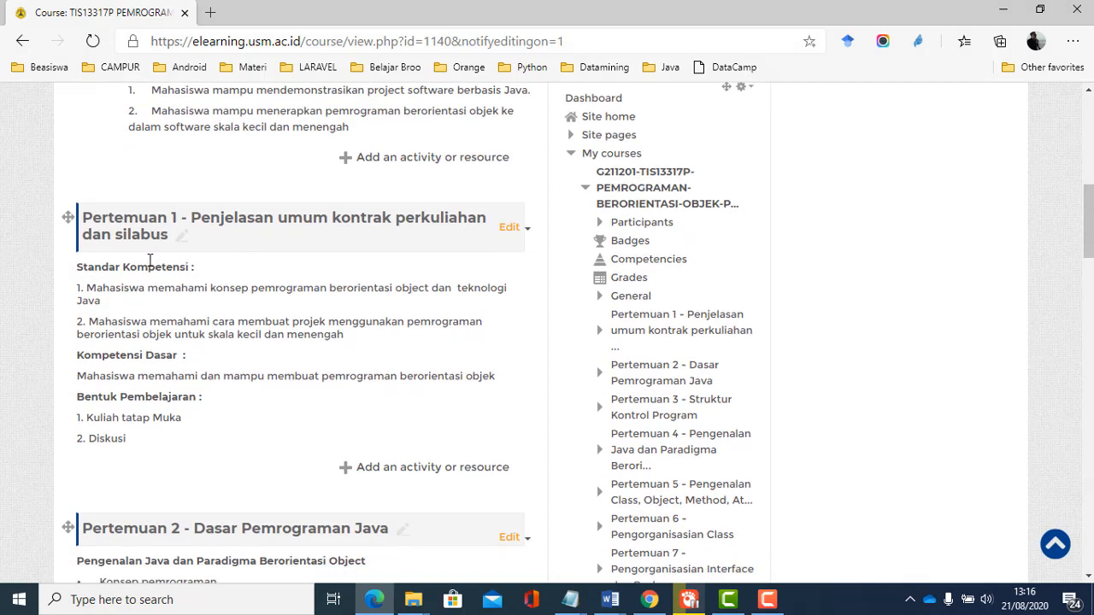
scroll(154, 289, down, 1)
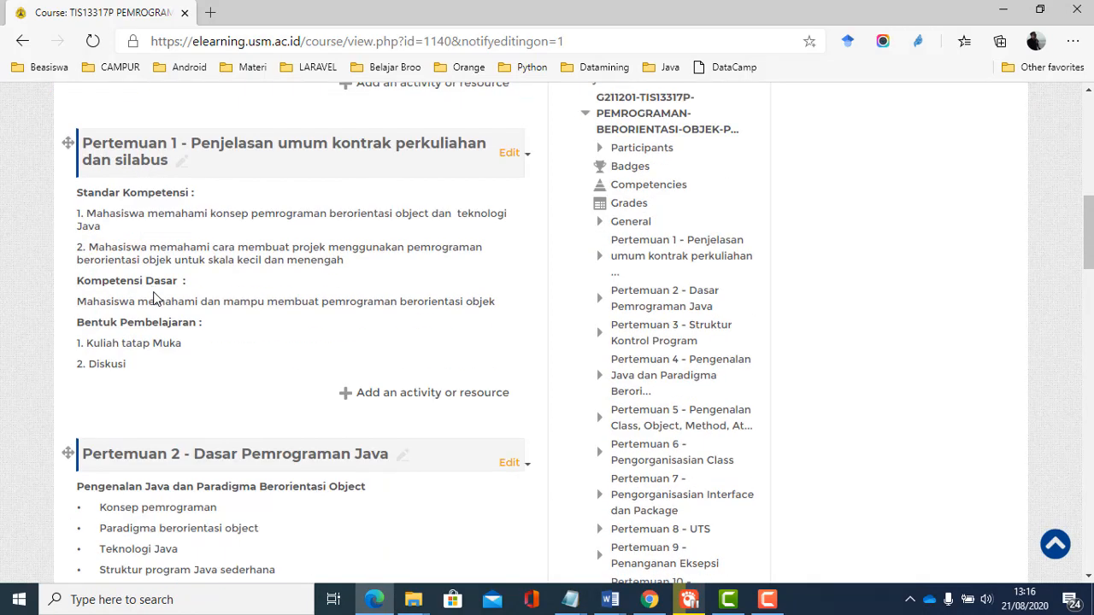
scroll(154, 297, up, 4)
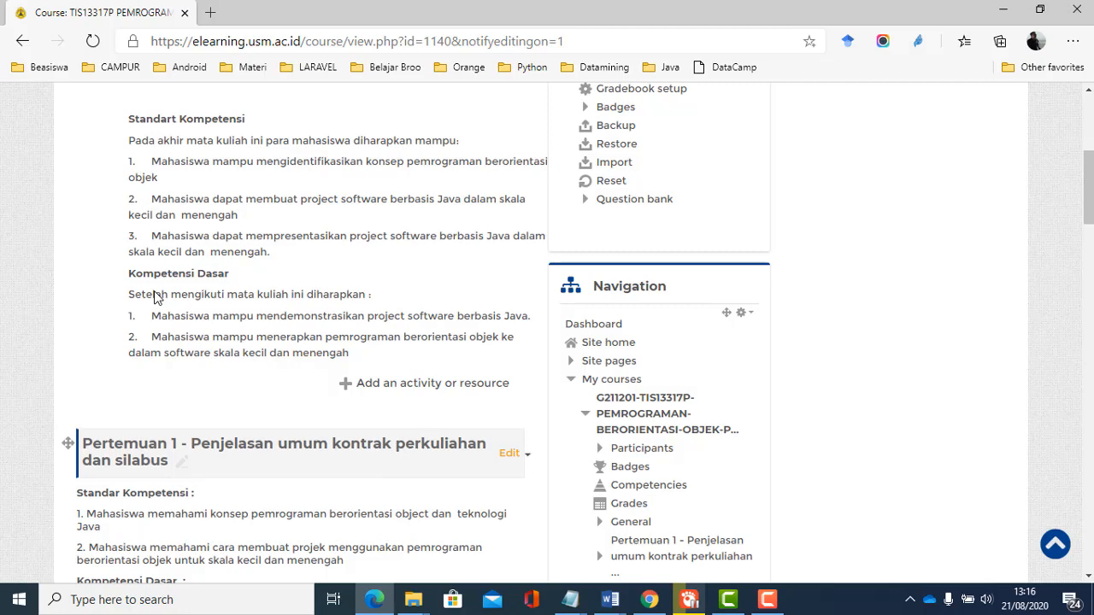
scroll(157, 297, up, 3)
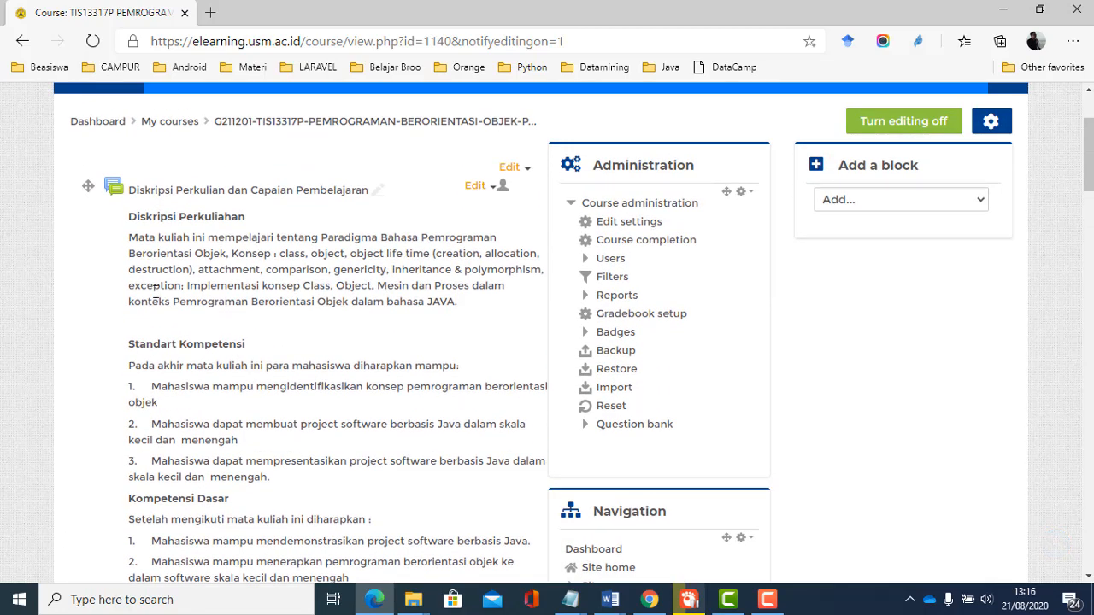
scroll(156, 292, down, 2)
scroll(156, 292, down, 3)
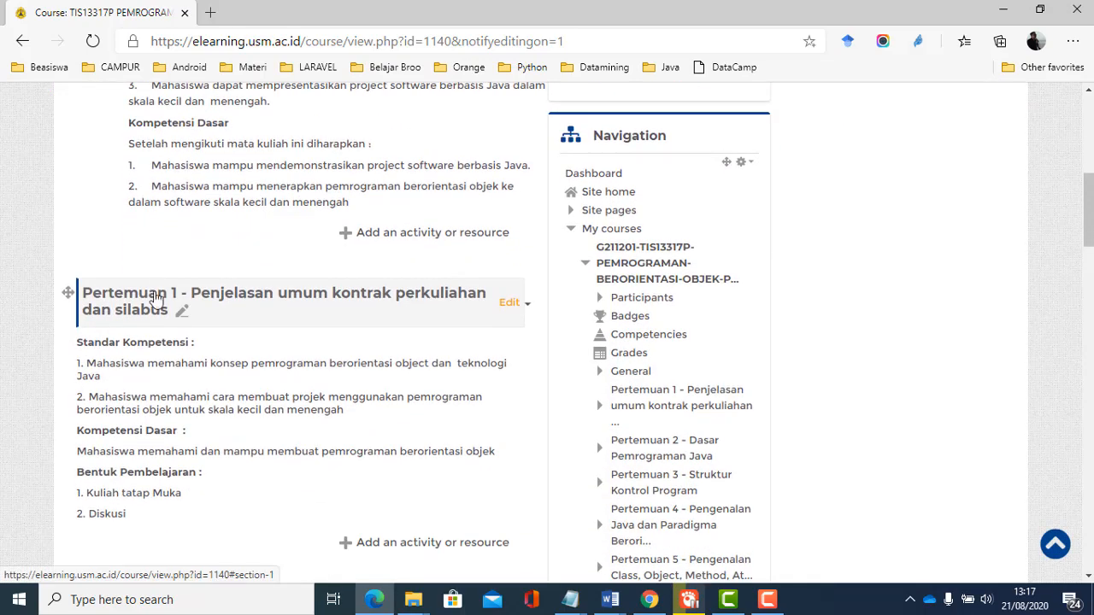
scroll(155, 291, up, 3)
scroll(155, 292, up, 5)
scroll(156, 294, down, 2)
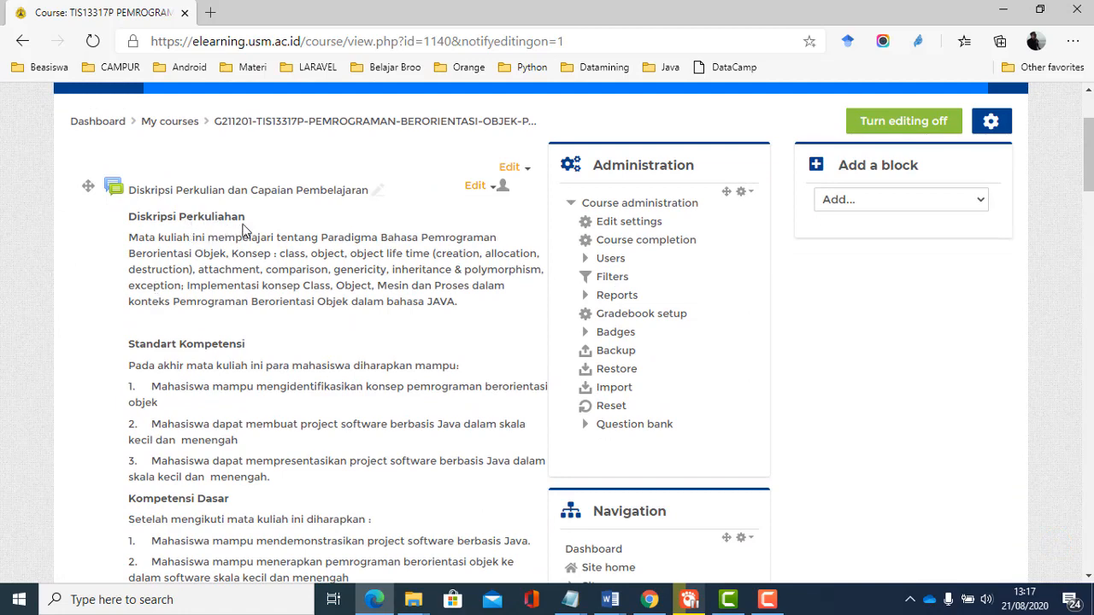
scroll(243, 229, down, 3)
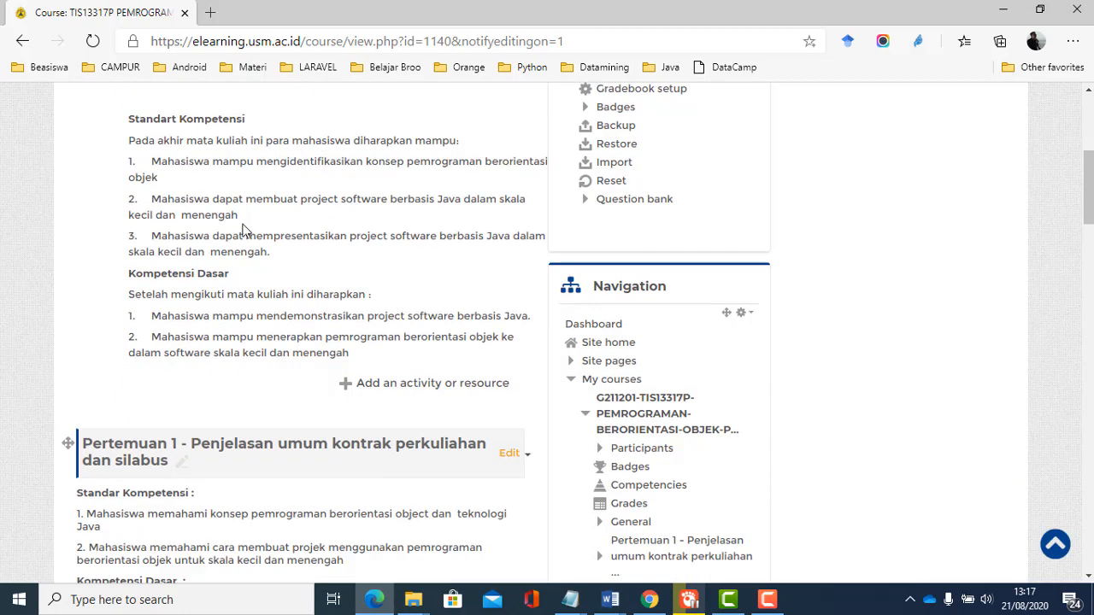
Step: Check which activities can be added to the general section, and highlight "1. Kuliah tatap Muka" among the Pertemuan 1 learning forms
click(391, 387)
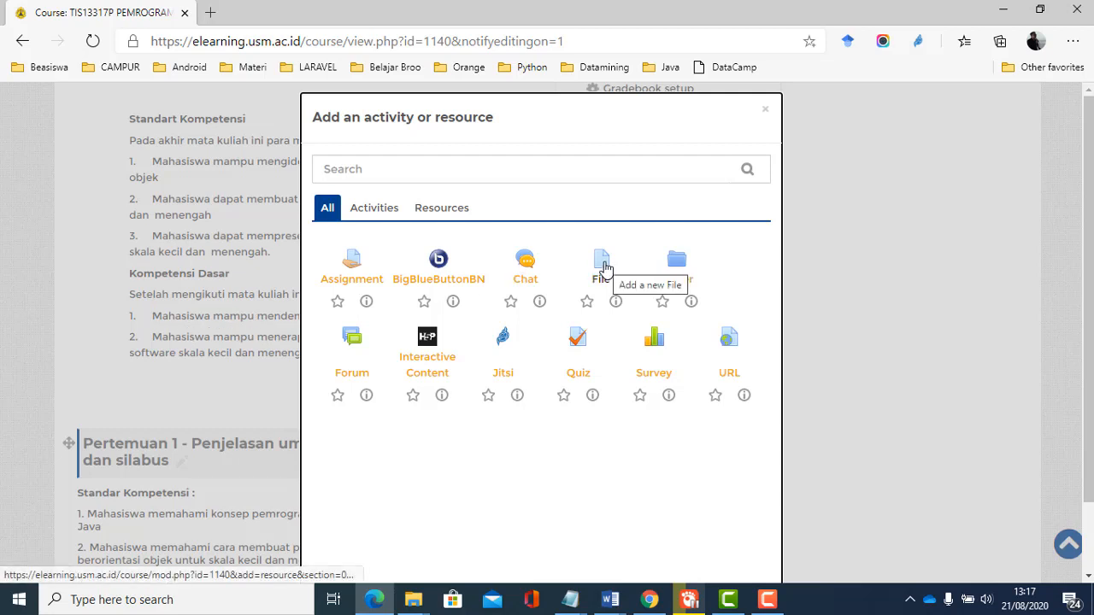
click(765, 115)
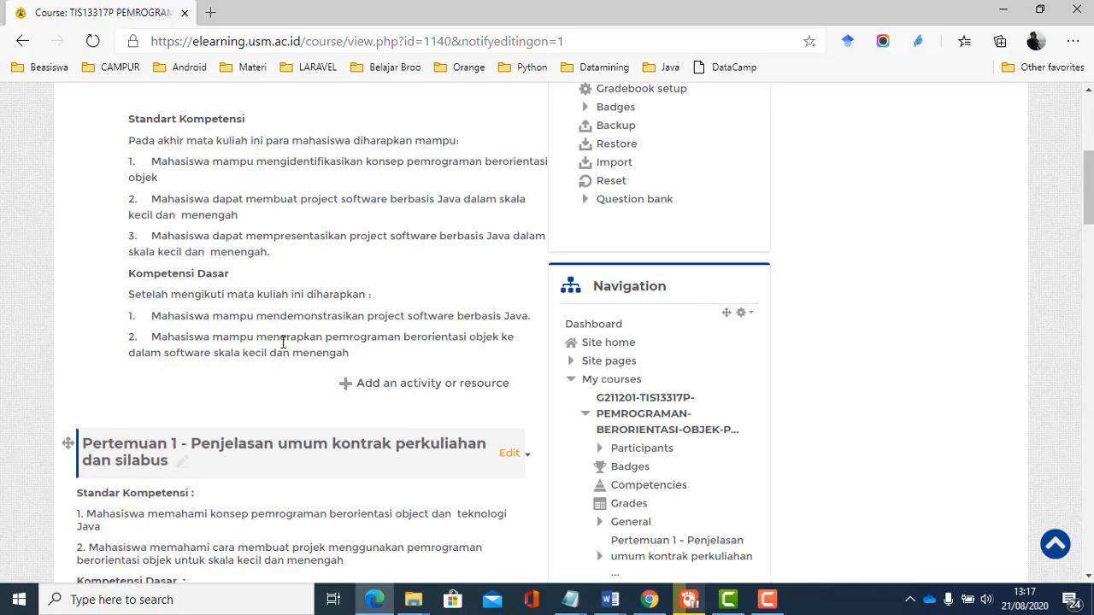
scroll(197, 346, down, 2)
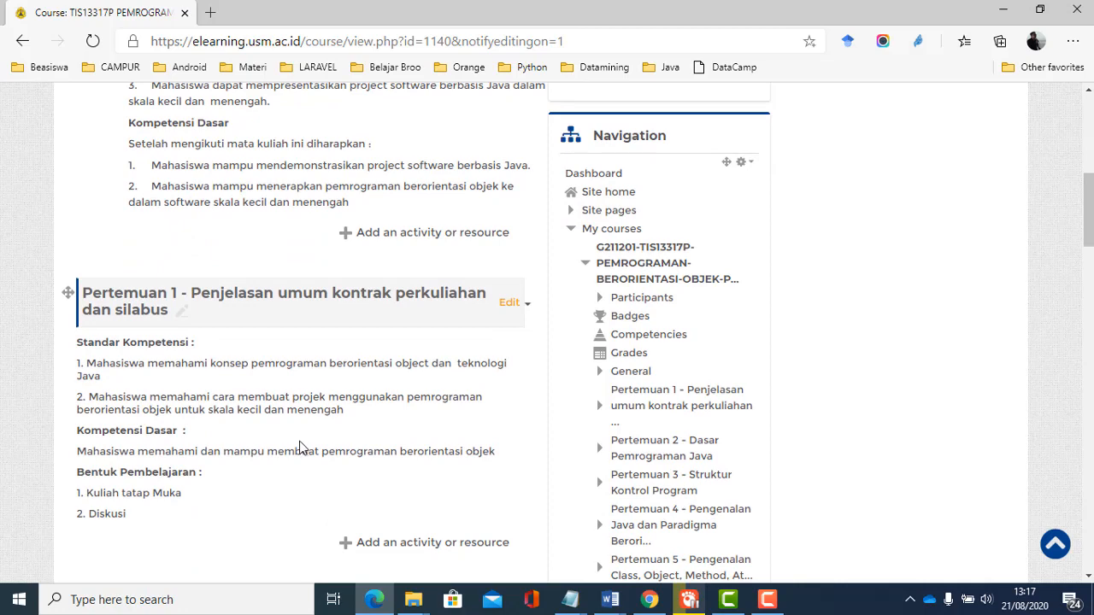
scroll(154, 359, down, 3)
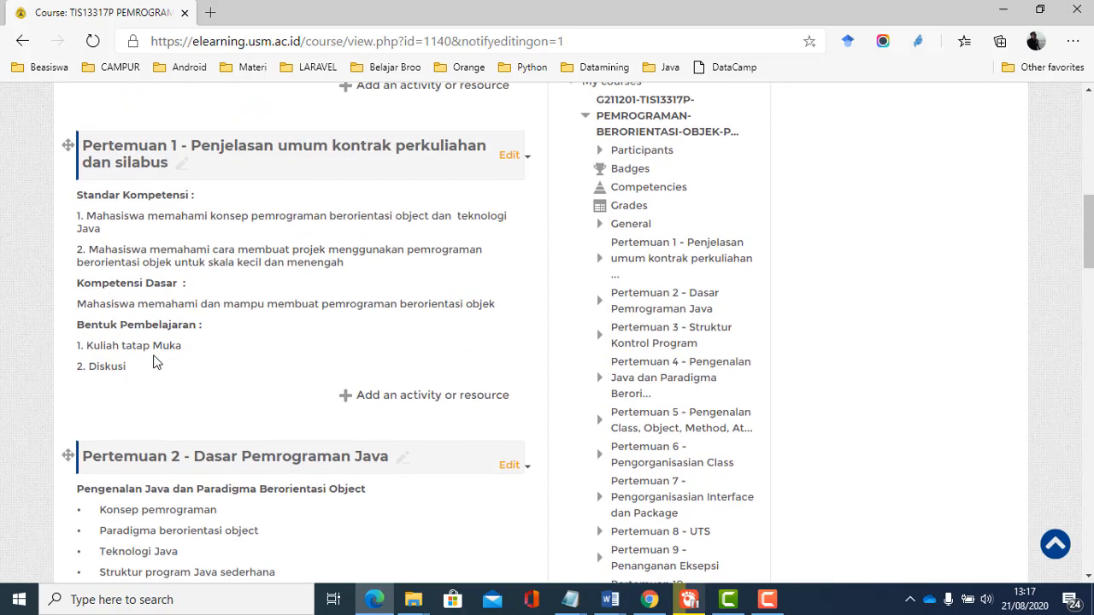
scroll(154, 362, up, 1)
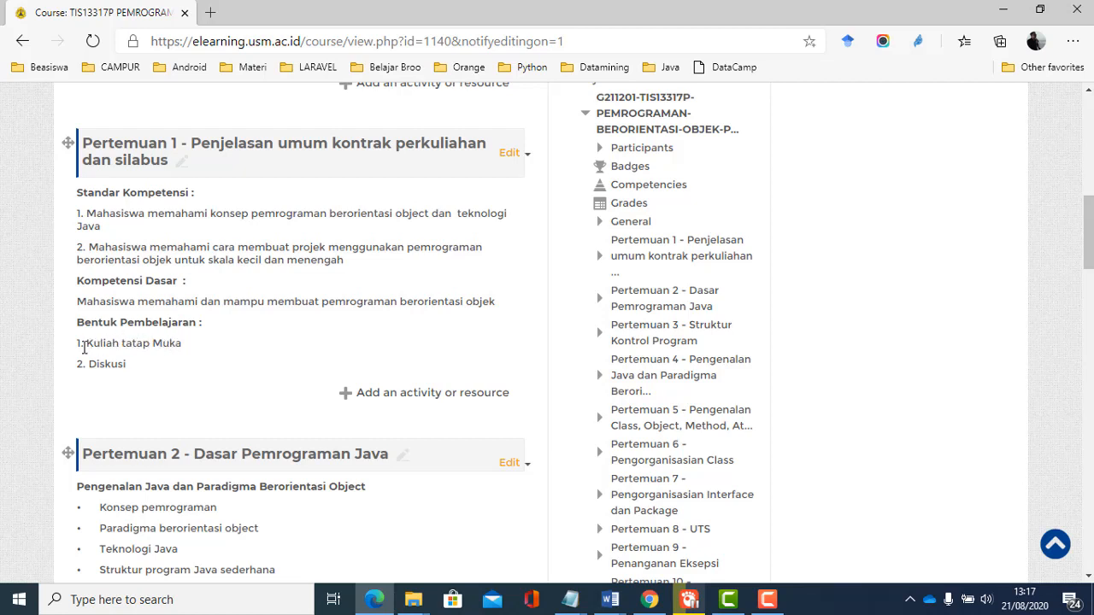
drag(73, 343, 191, 345)
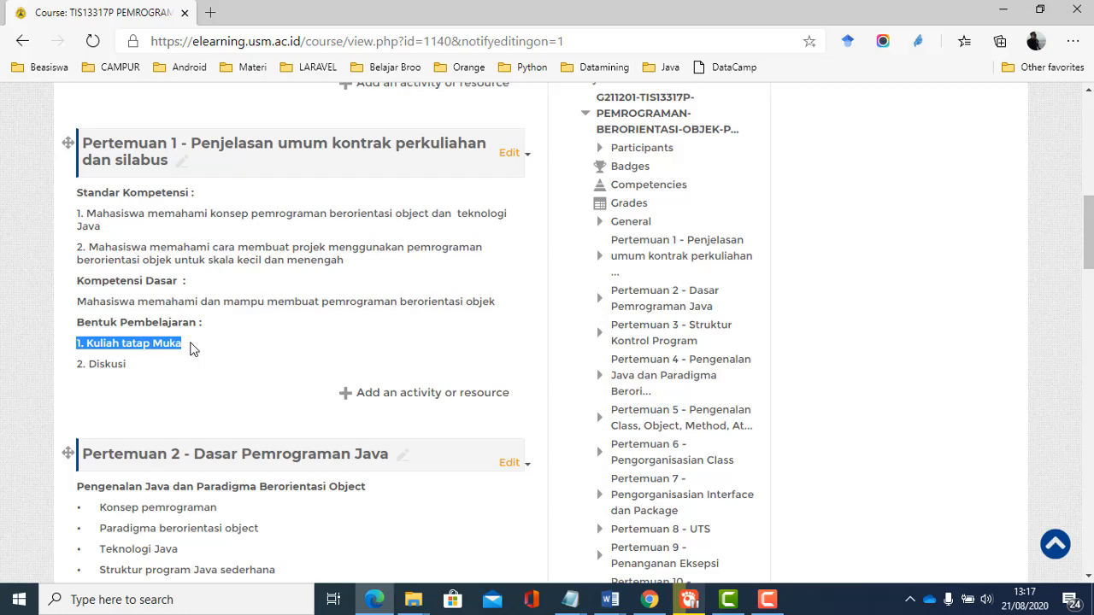
Step: Start a new BigBlueButtonBN activity in Pertemuan 1 and enter "Pertemuan 1 - Kontrak Kuliah" as the virtual classroom name
click(367, 395)
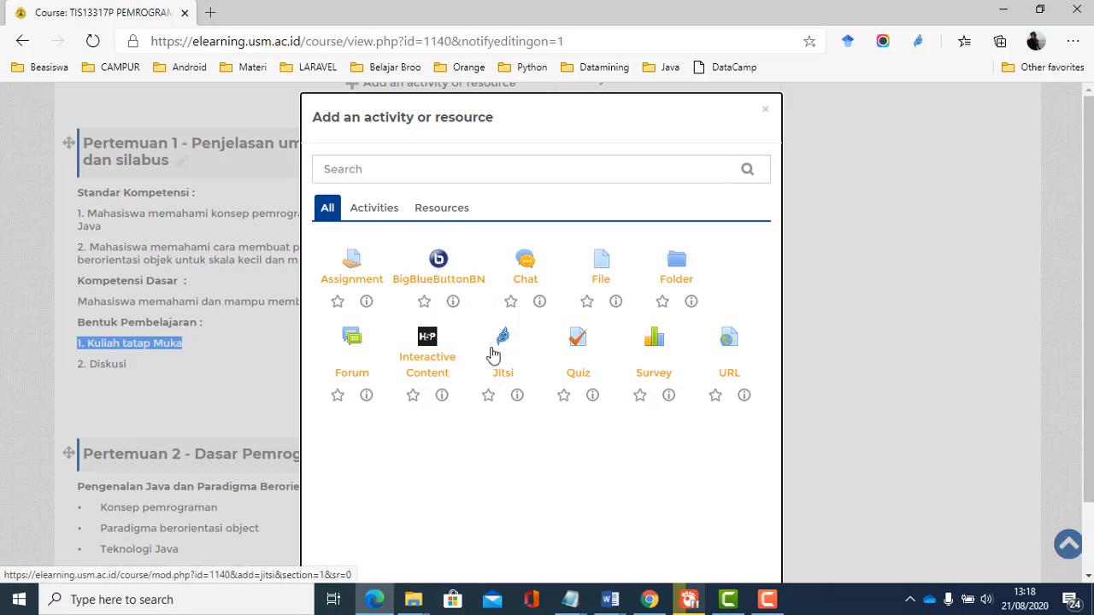
click(439, 272)
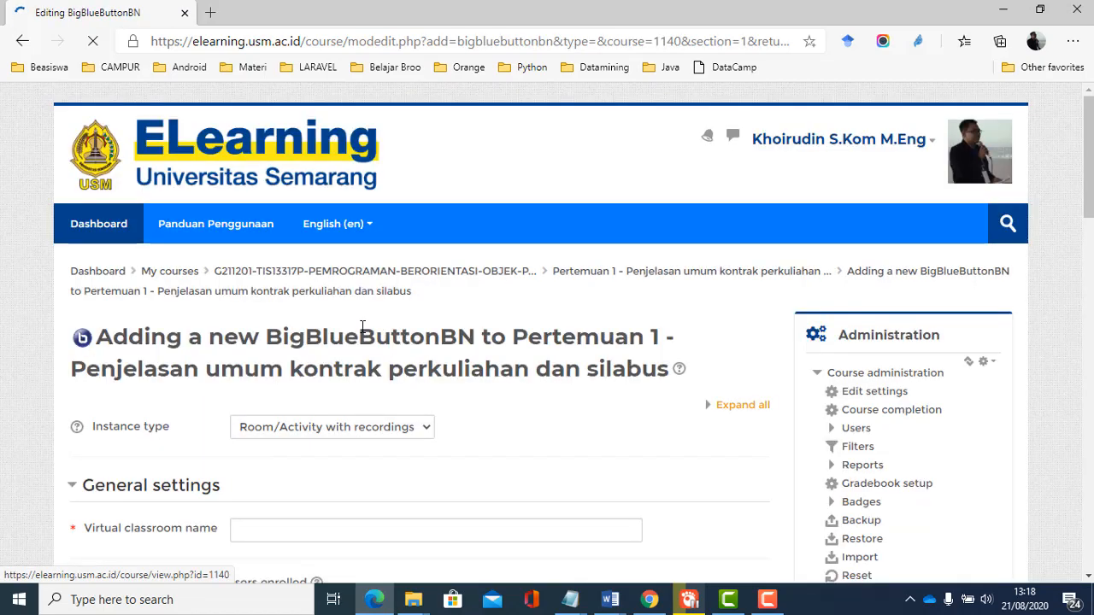
scroll(364, 342, down, 3)
click(286, 231)
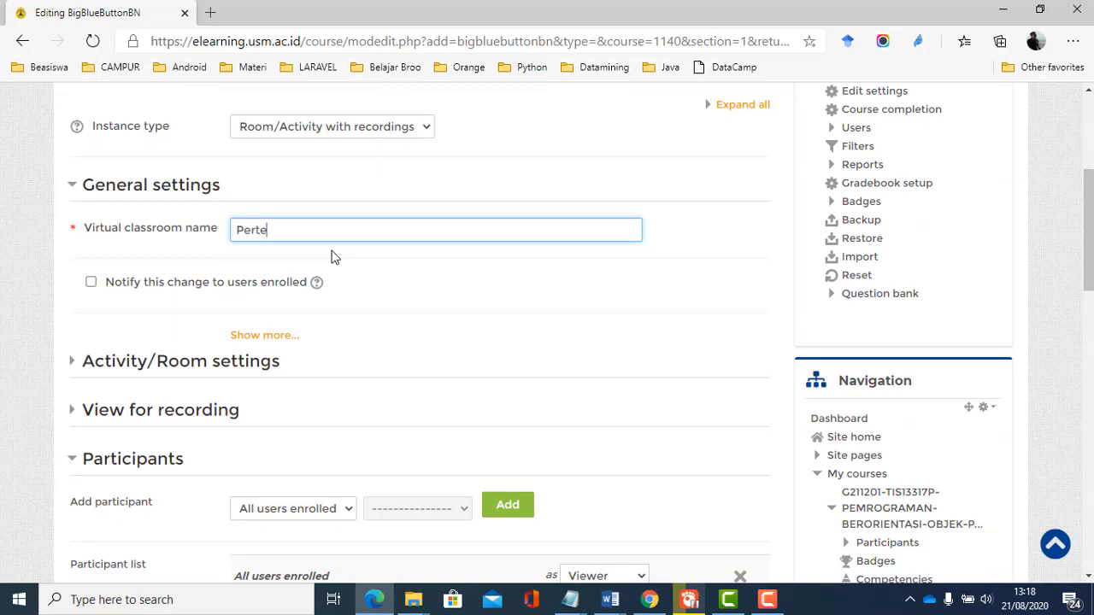
text(Pertemuan 1 - Kontrak Kuliah)
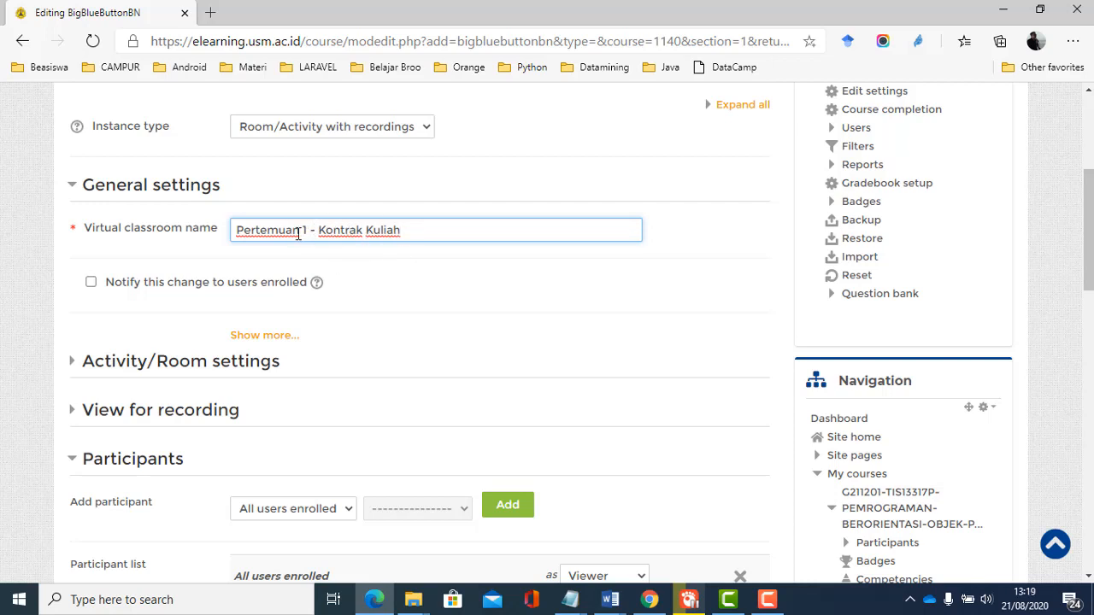
Step: Review the activity's room settings, participant roles and session schedule options for joining
scroll(298, 233, down, 2)
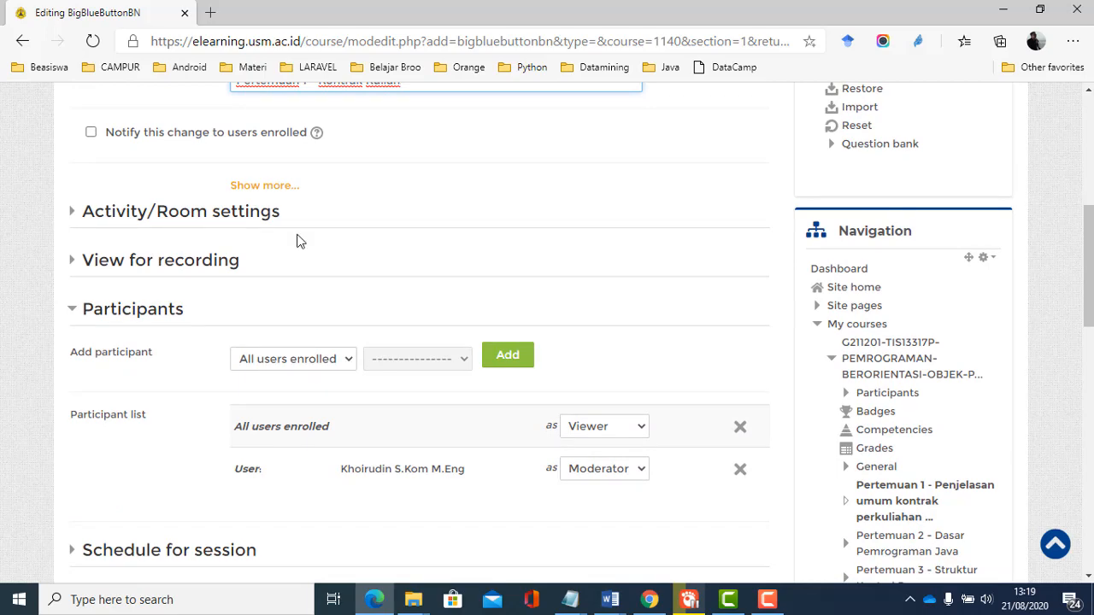
scroll(298, 241, down, 2)
scroll(298, 241, up, 4)
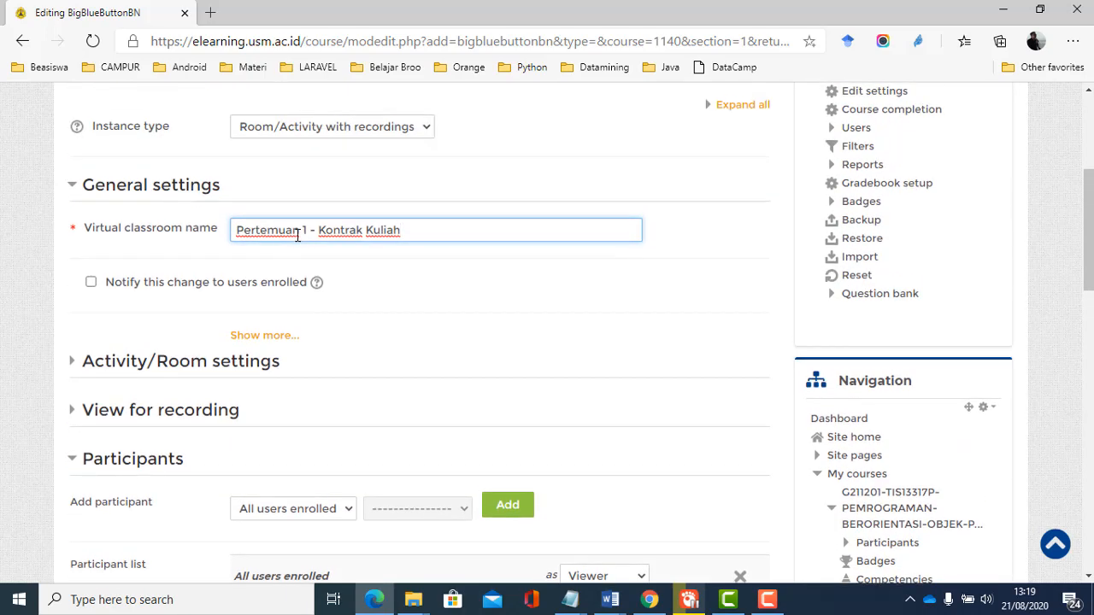
click(118, 361)
click(118, 361)
scroll(118, 362, down, 2)
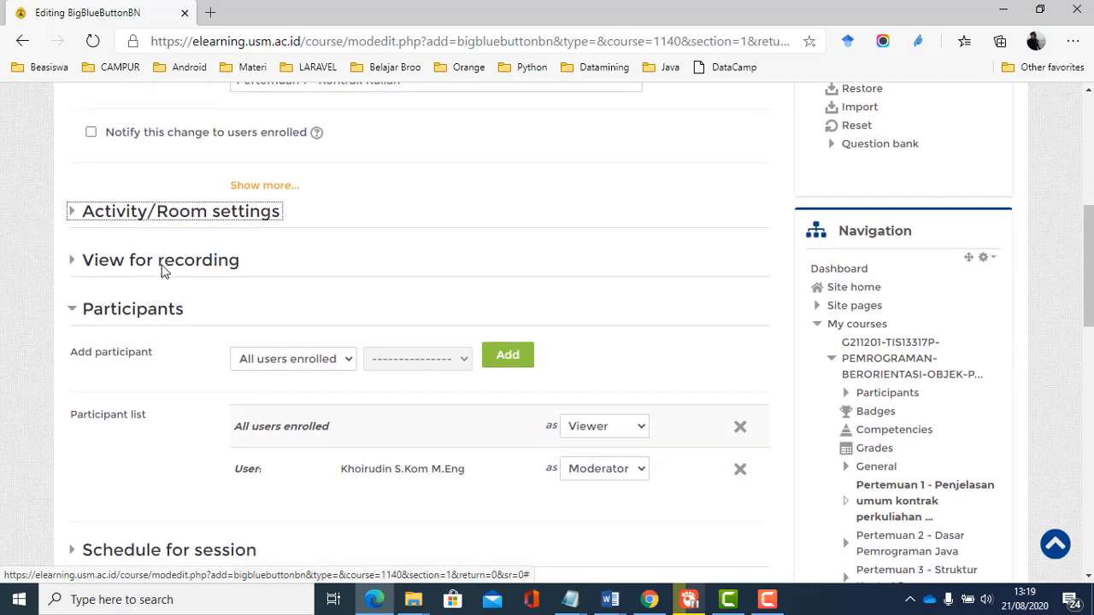
scroll(139, 282, down, 1)
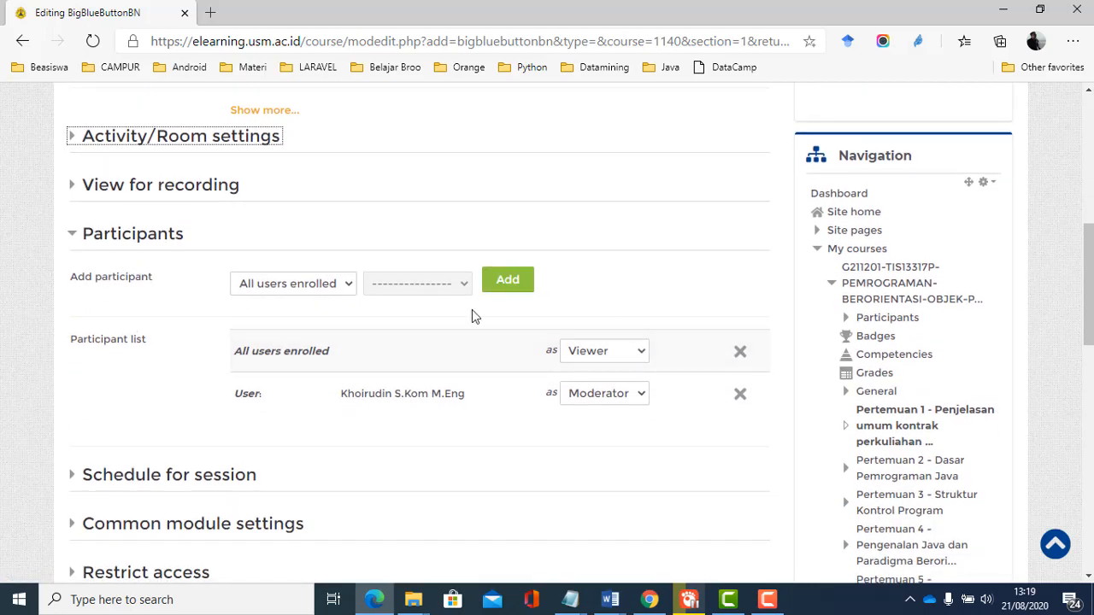
scroll(295, 327, down, 1)
scroll(295, 327, down, 1)
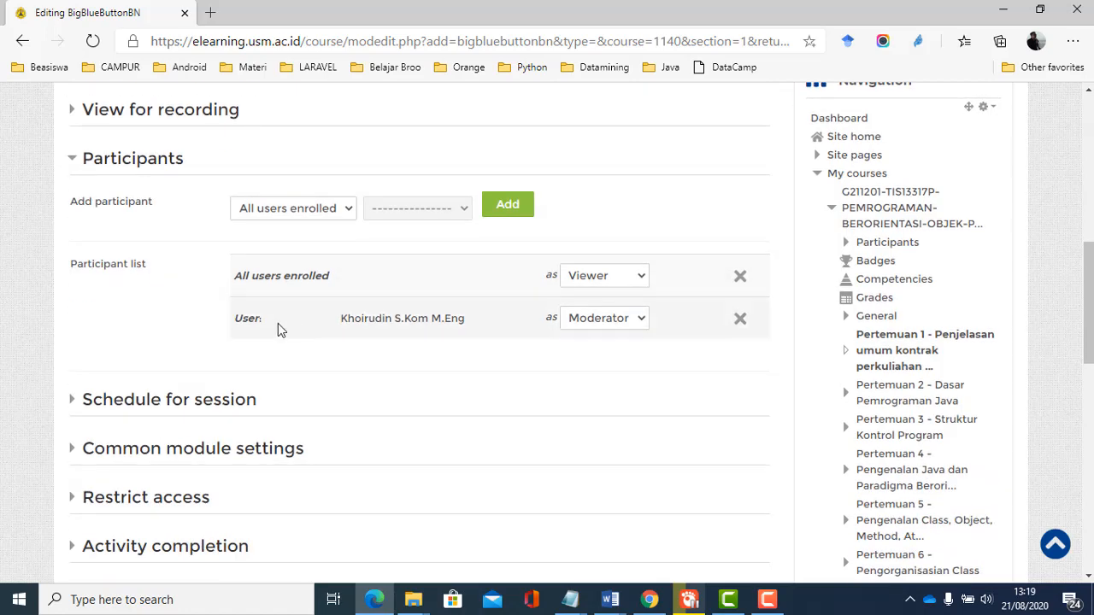
click(147, 409)
scroll(147, 409, down, 2)
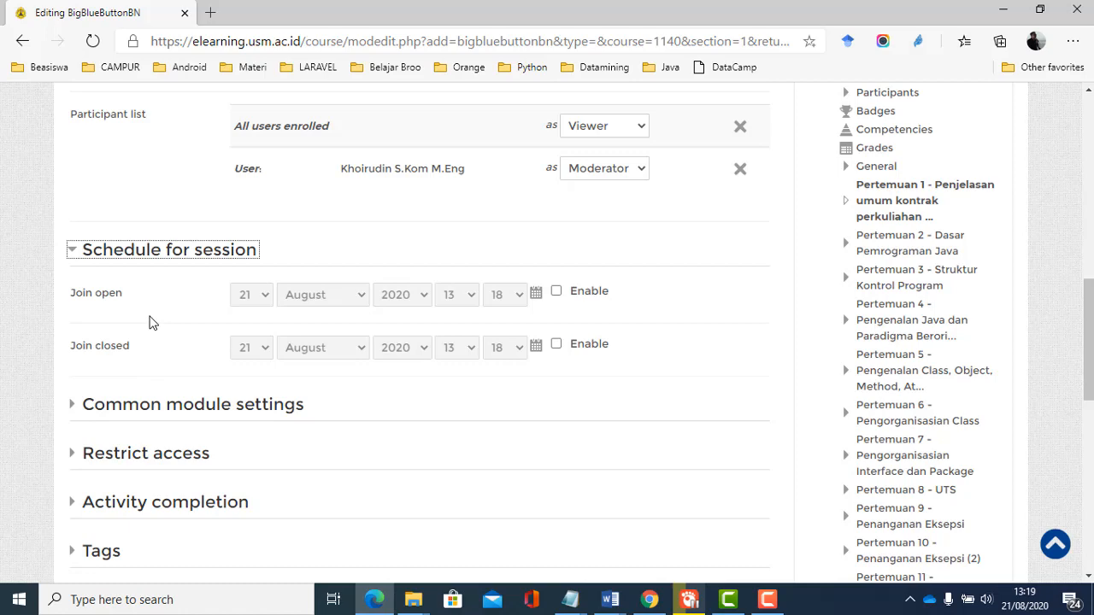
scroll(151, 321, up, 4)
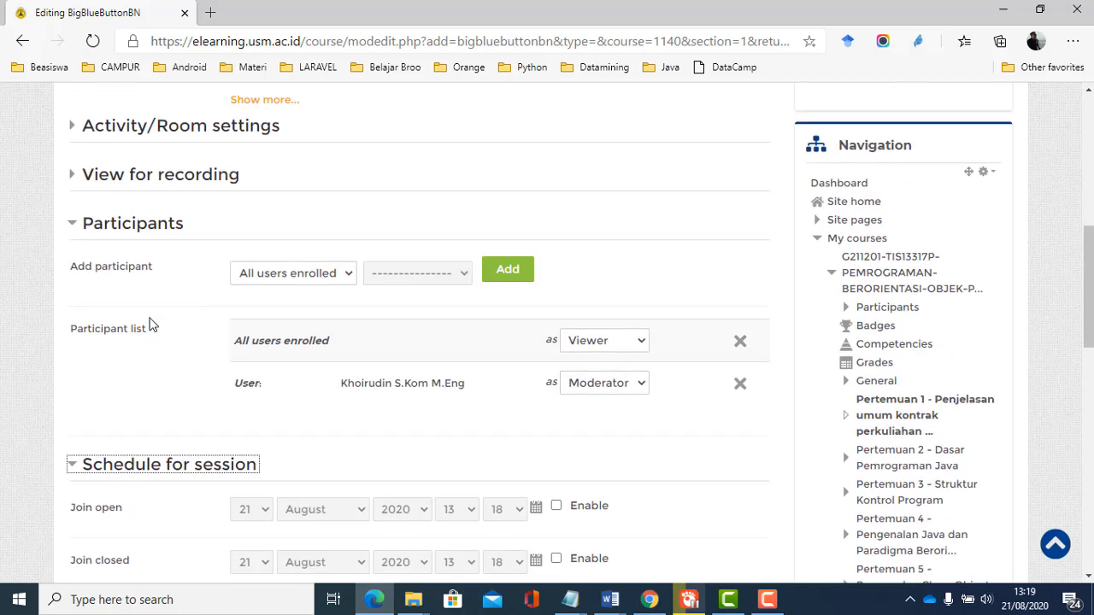
Step: Enable the session's join open limit and set its date to 6 September
scroll(152, 321, down, 4)
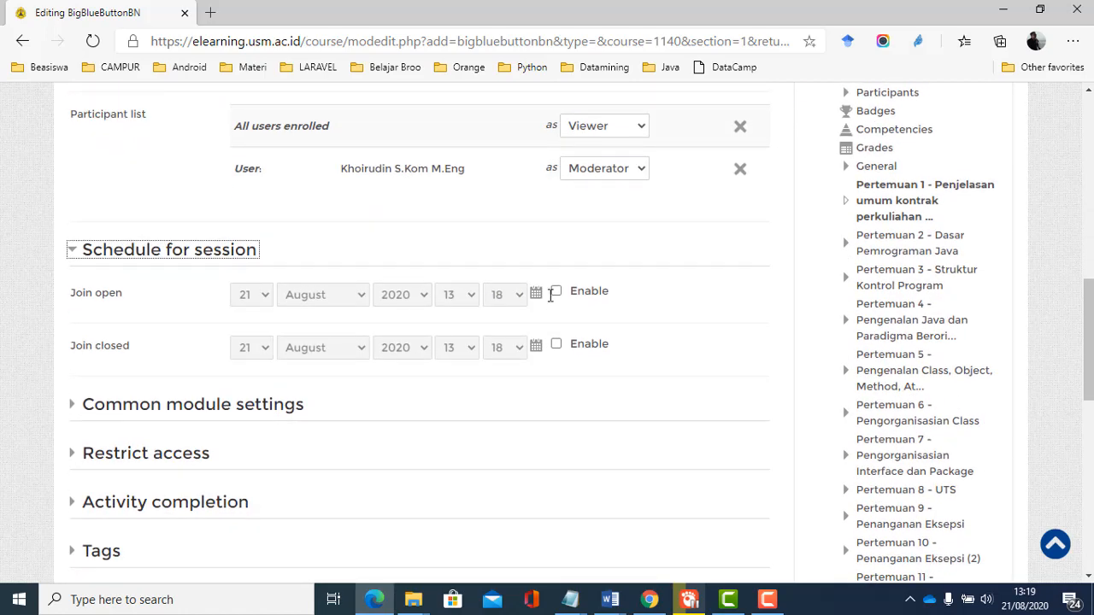
scroll(186, 290, up, 1)
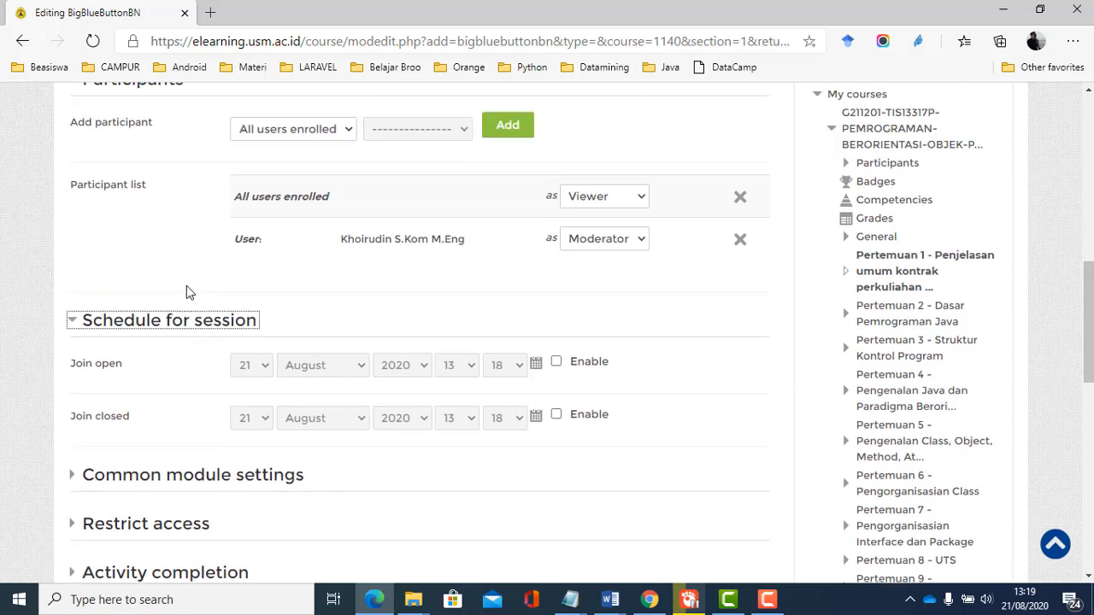
scroll(189, 293, down, 2)
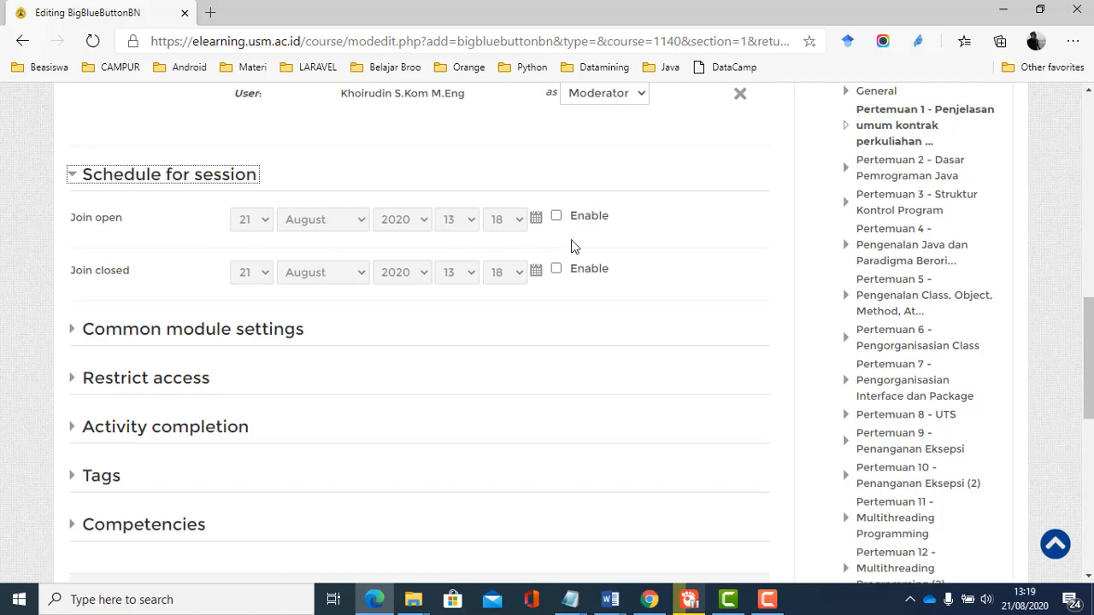
click(557, 218)
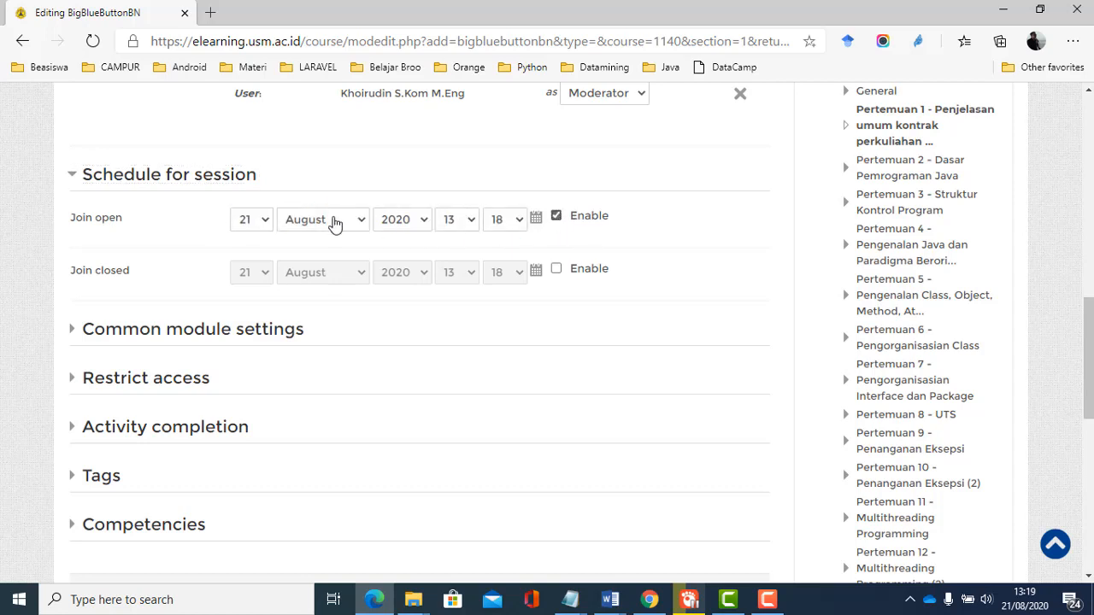
click(256, 222)
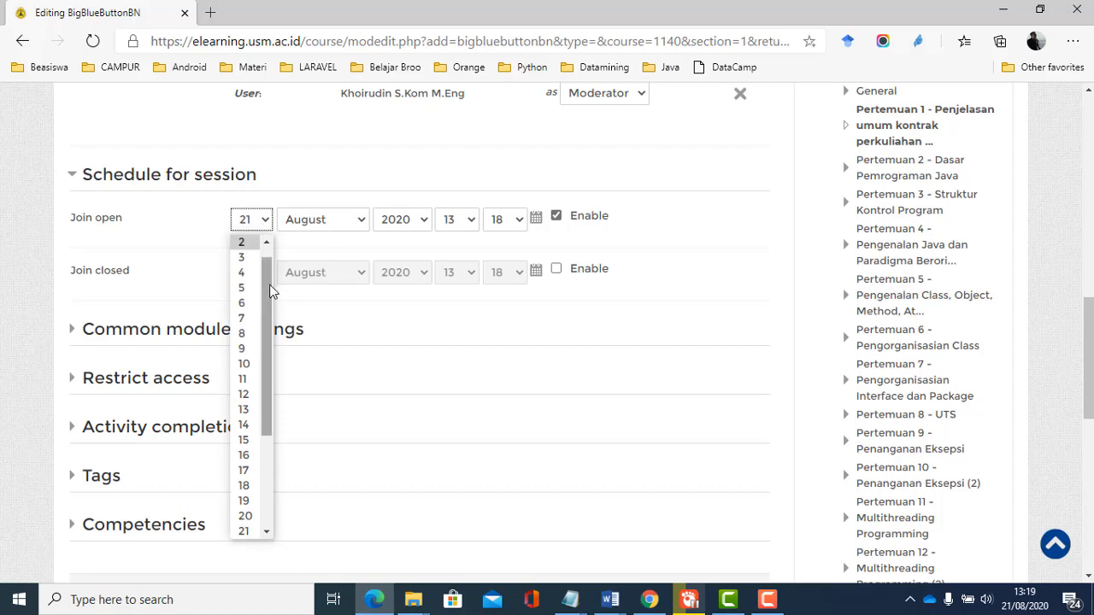
drag(265, 309, 263, 398)
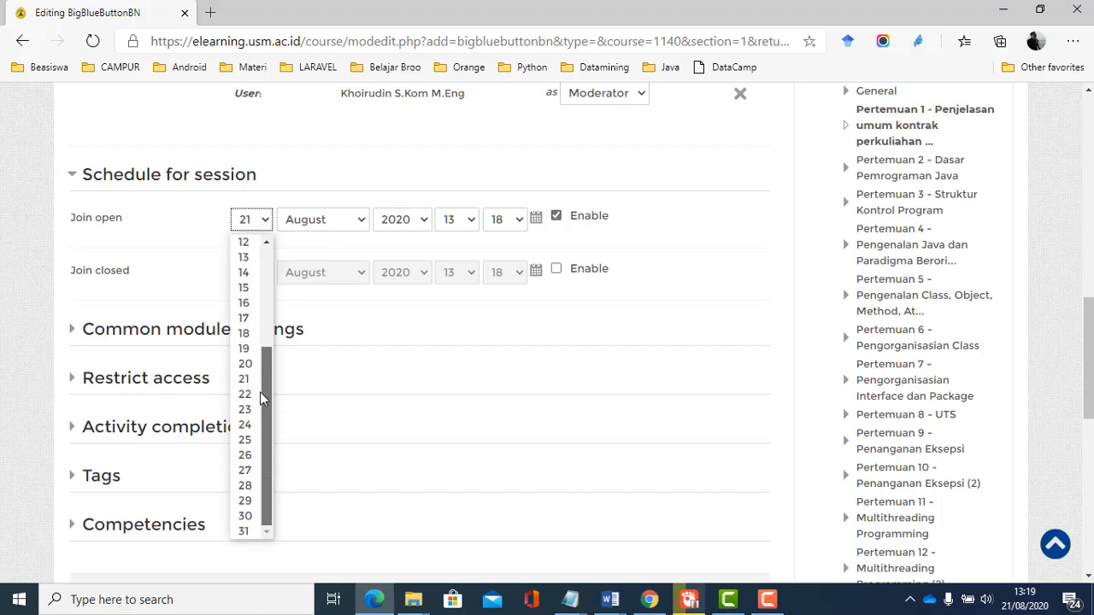
click(342, 219)
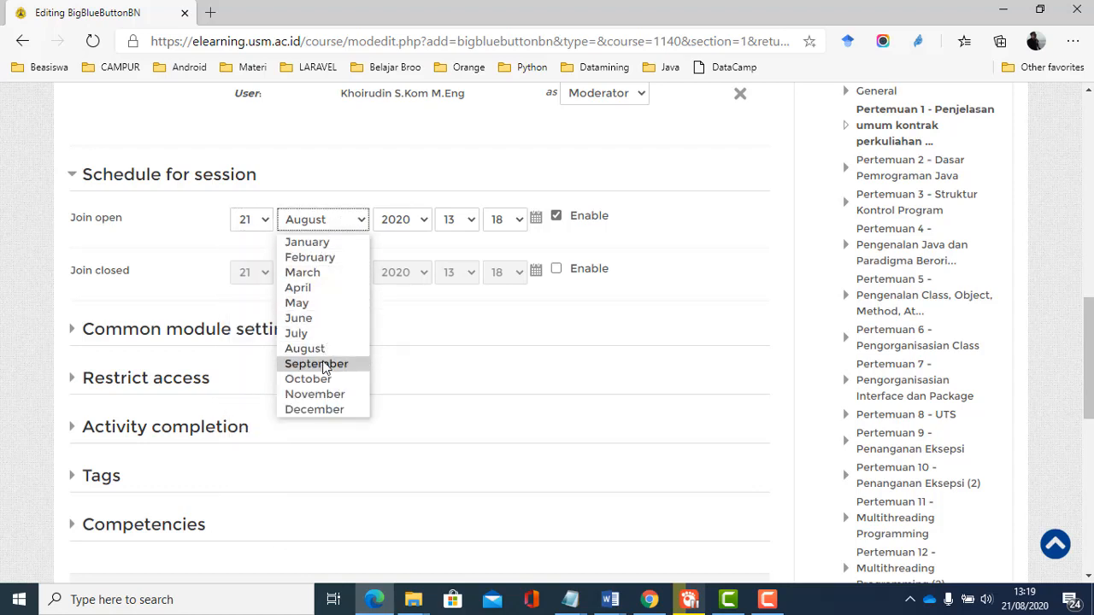
click(323, 364)
click(258, 220)
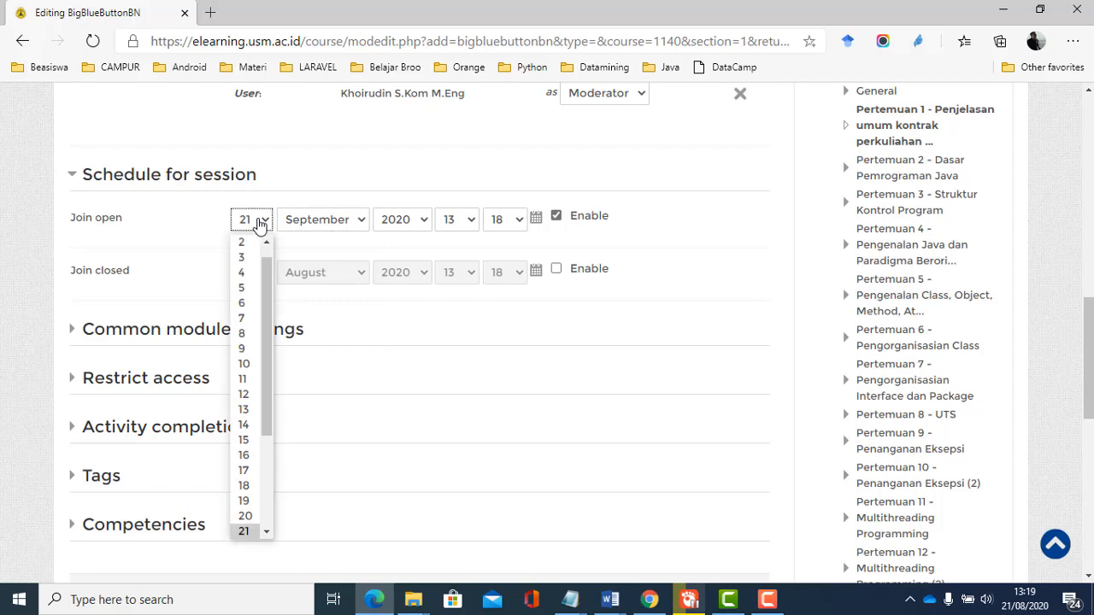
click(251, 304)
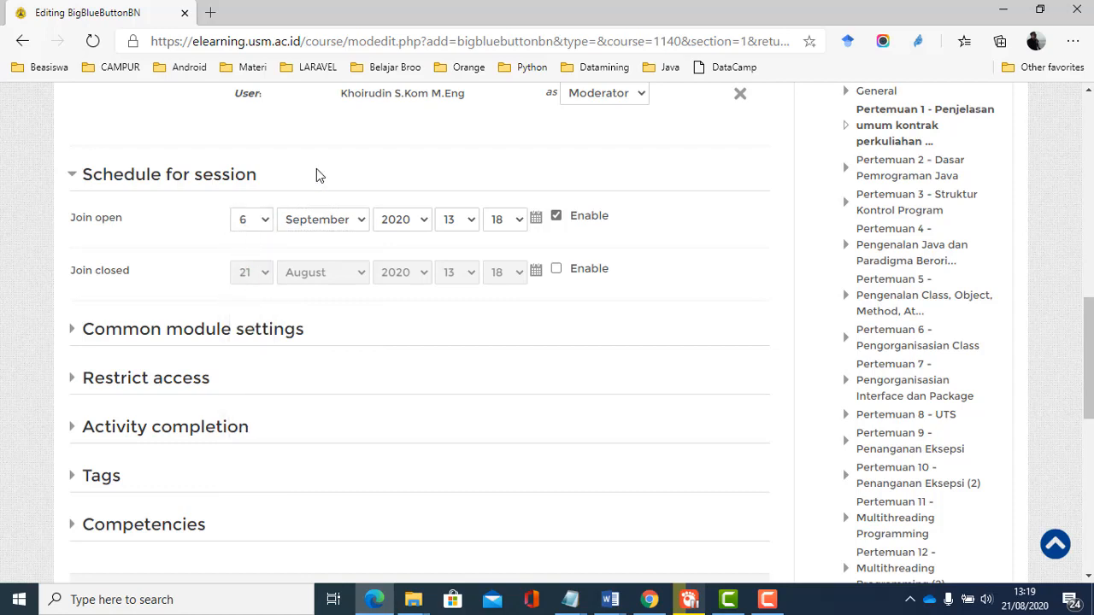
Step: Set the join open time to 08:00
click(473, 223)
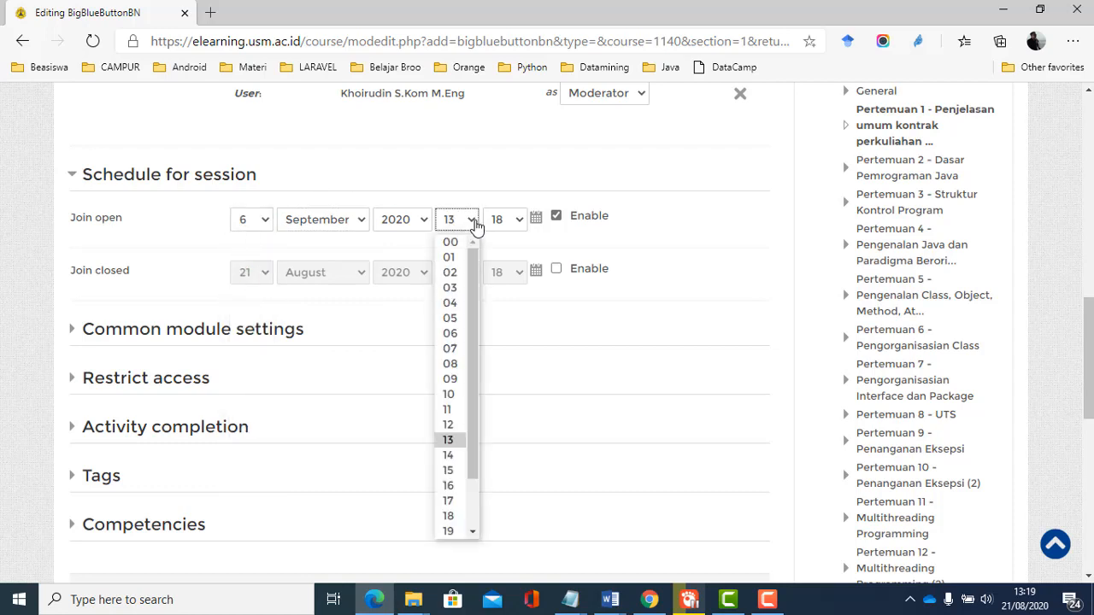
click(461, 362)
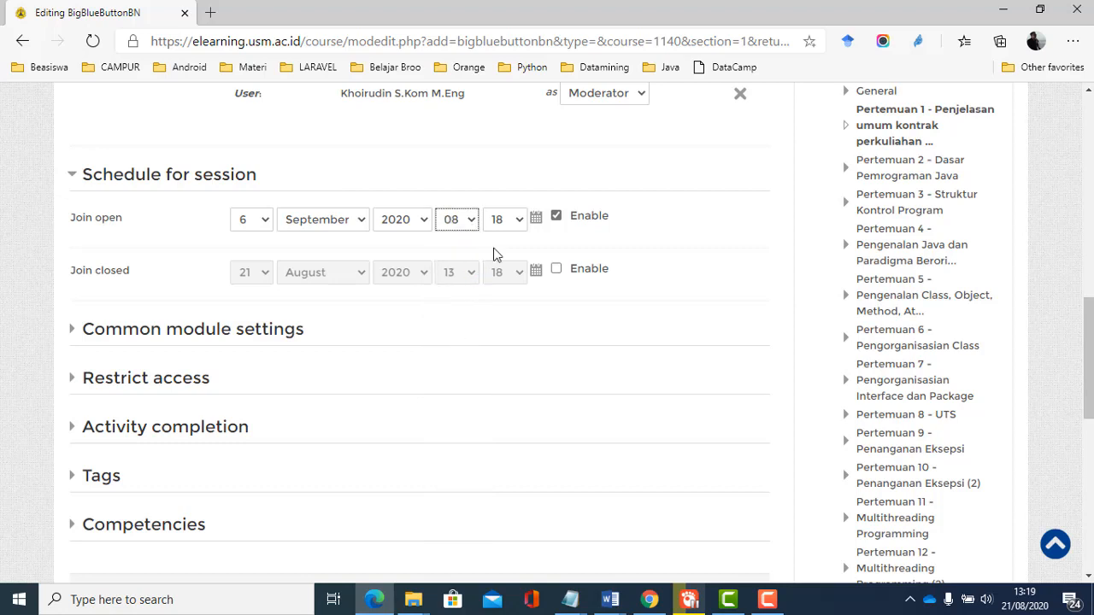
click(506, 221)
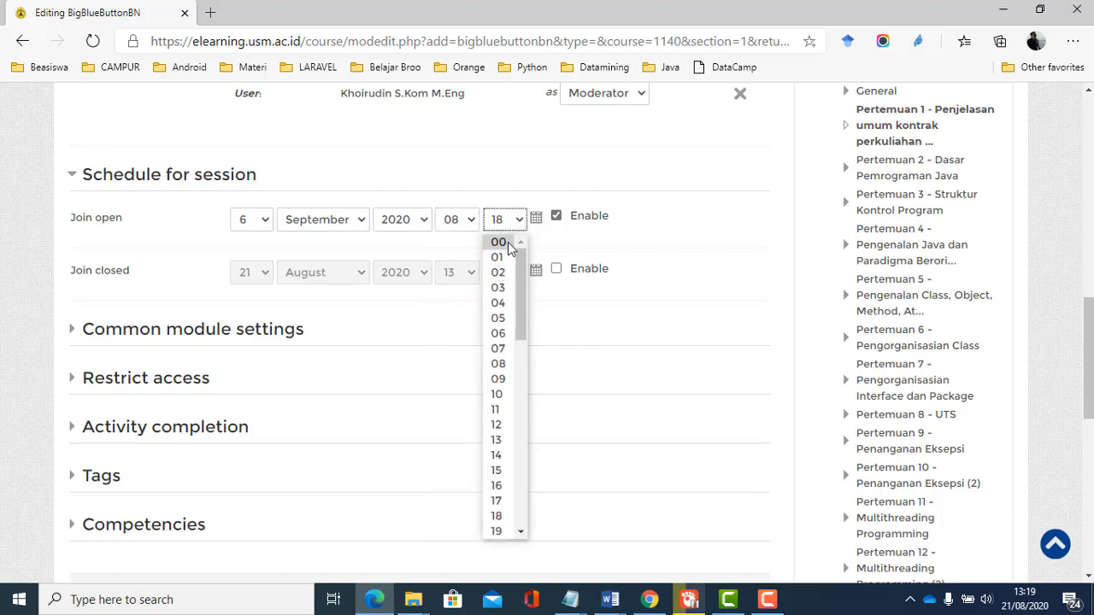
click(499, 243)
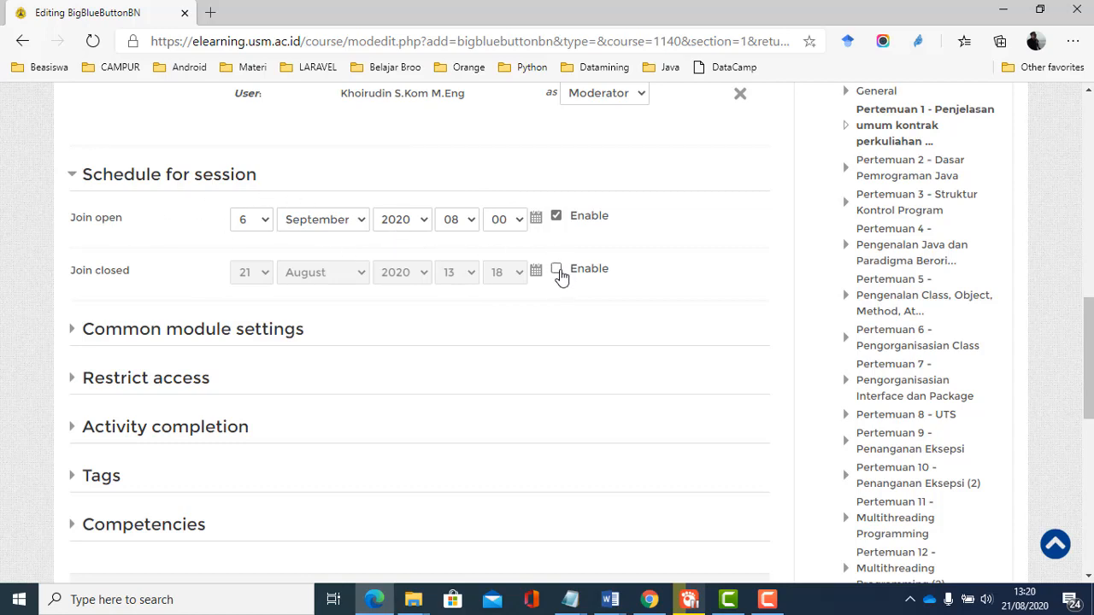
Step: Enable the session's join closed limit and set its date to 6 September
click(556, 270)
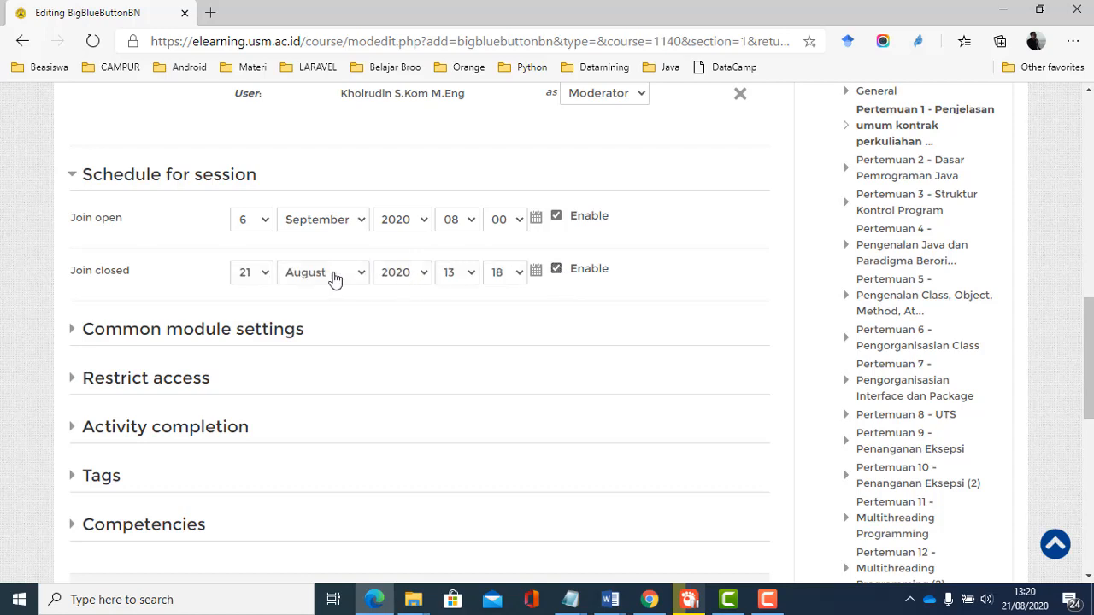
click(331, 276)
click(335, 407)
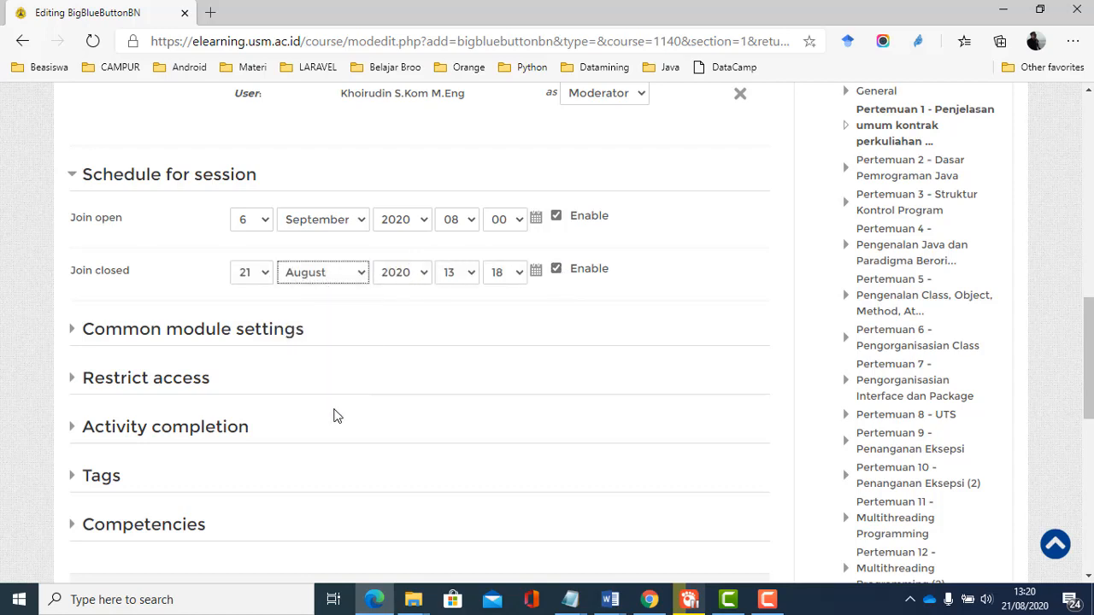
click(347, 279)
click(342, 415)
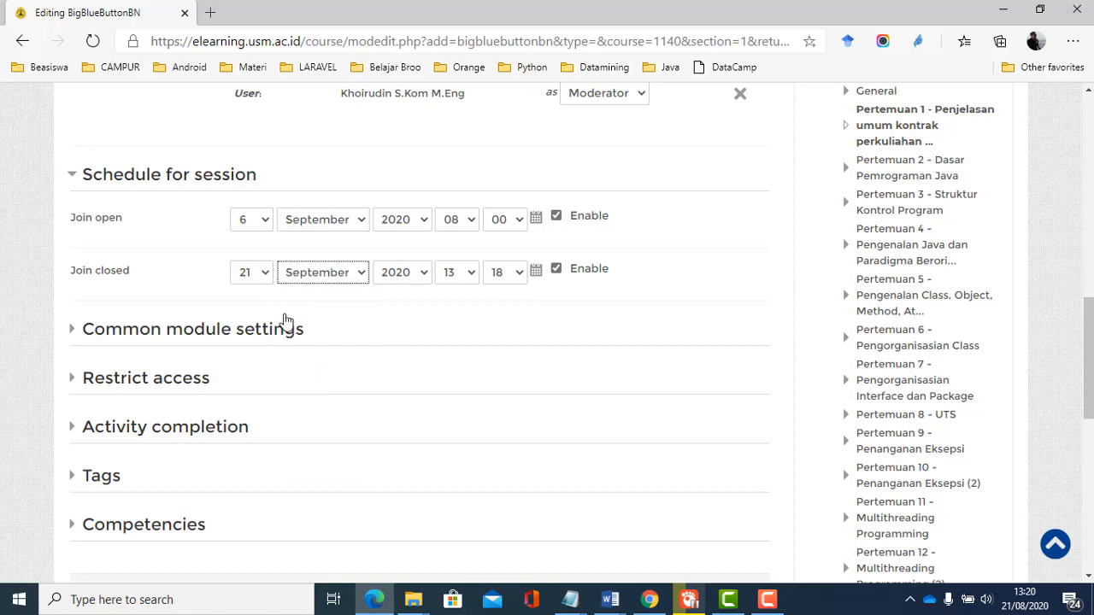
click(270, 271)
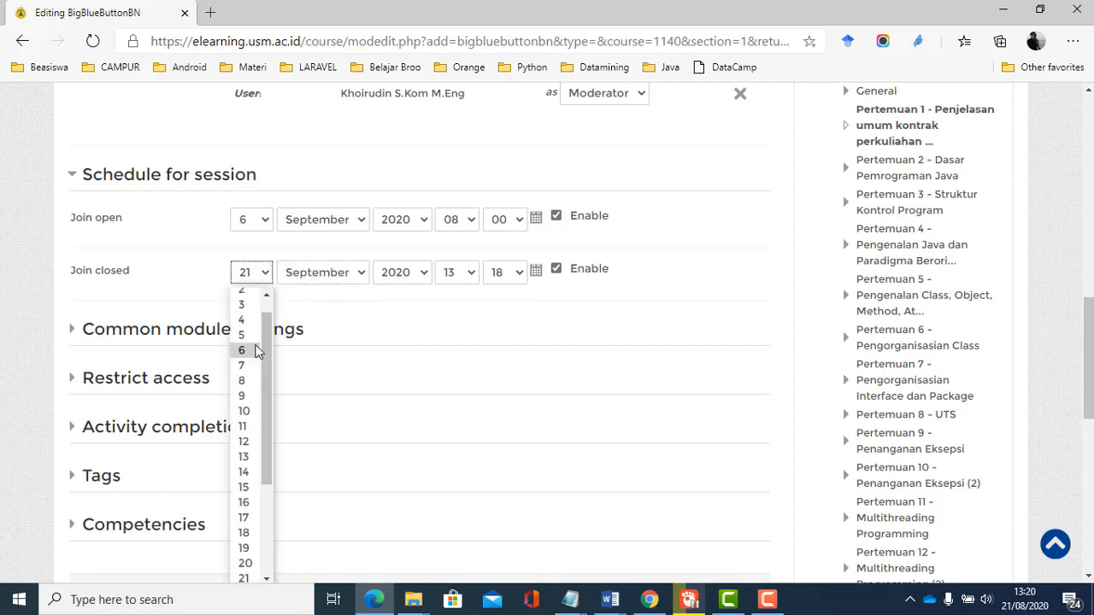
click(258, 349)
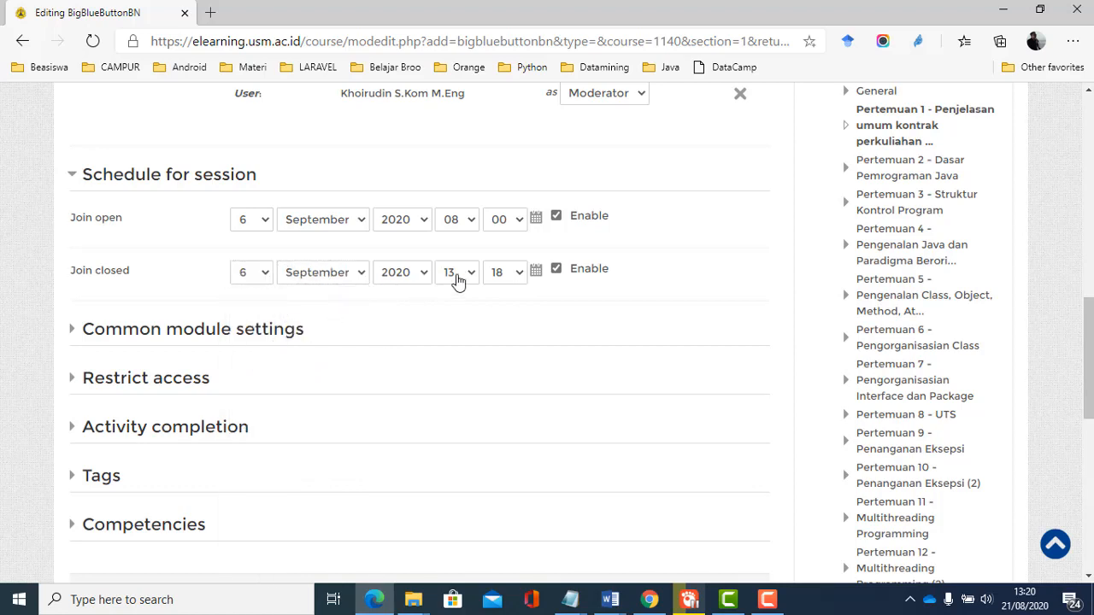
Step: Set the join closed time to 09:00
click(461, 276)
scroll(458, 363, down, 1)
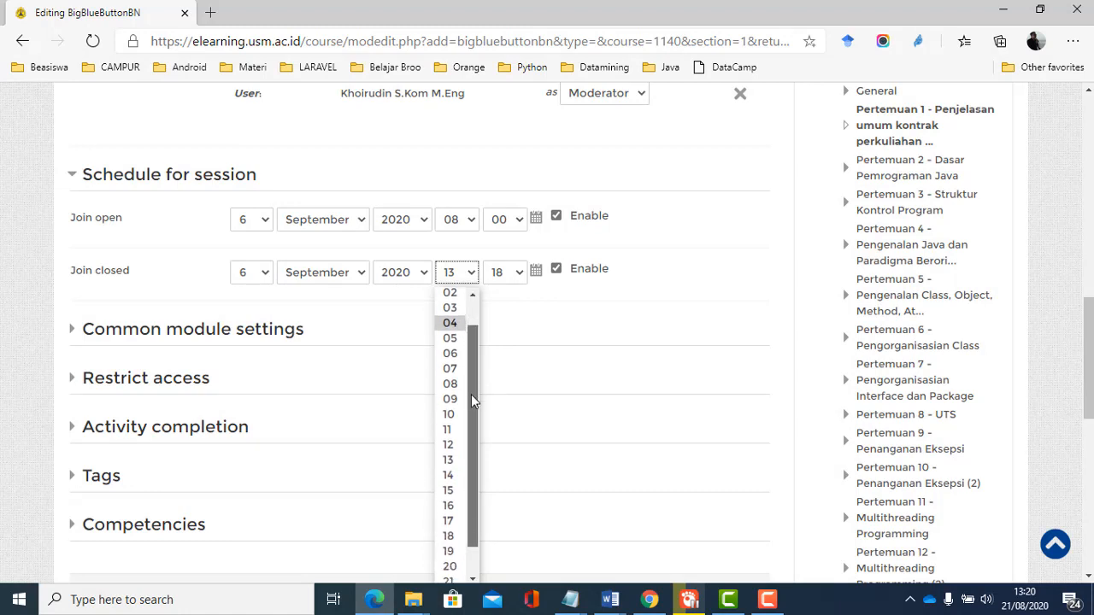
click(451, 394)
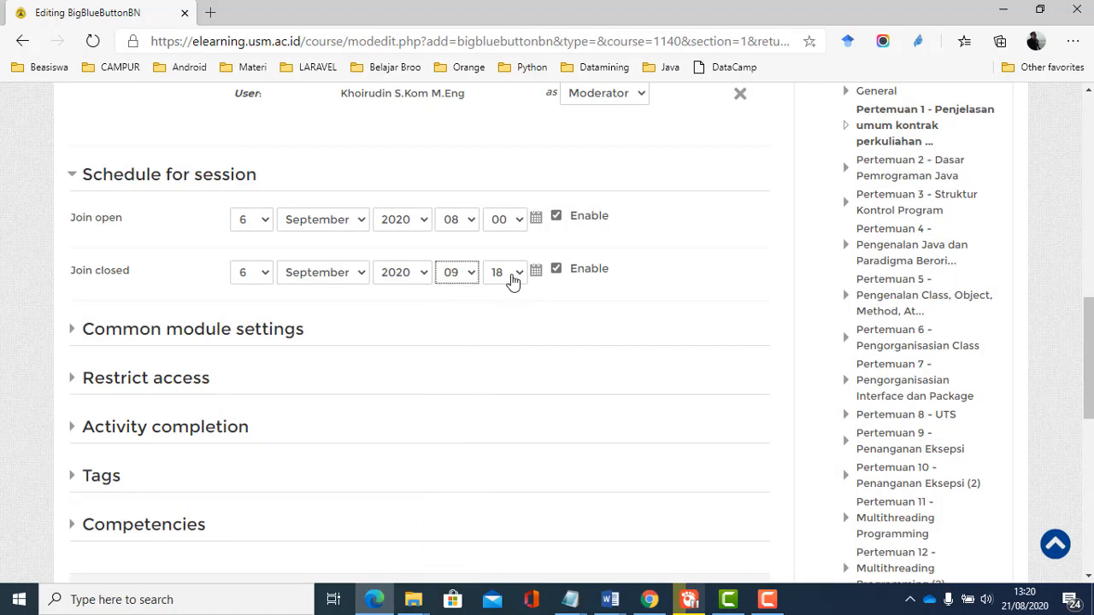
click(510, 273)
click(499, 295)
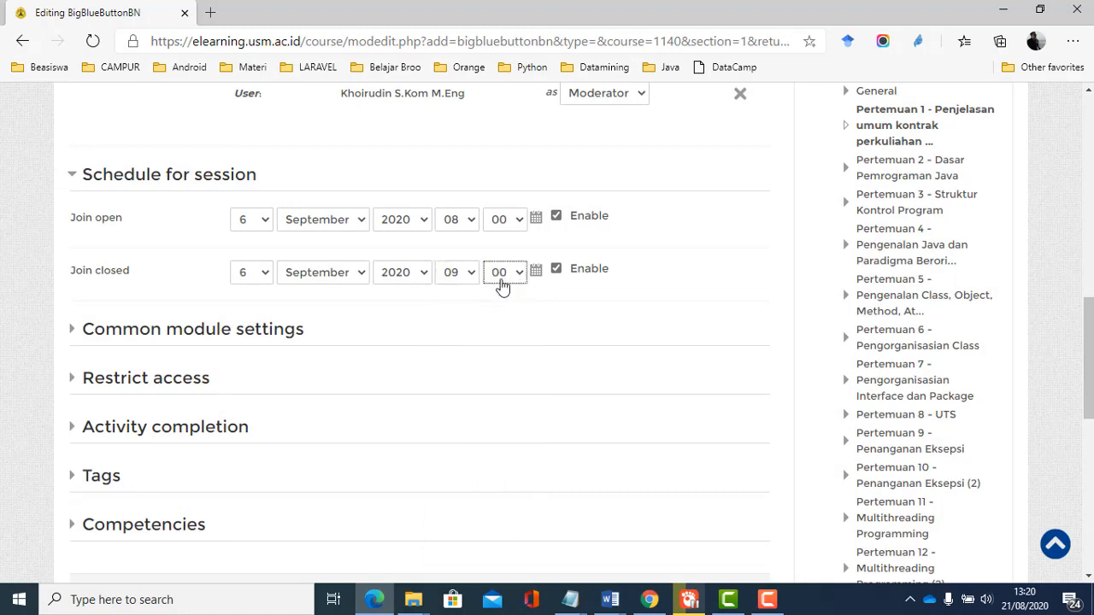
Step: Set the join open minutes to 16 and choose 09 as the join closed hour
click(472, 273)
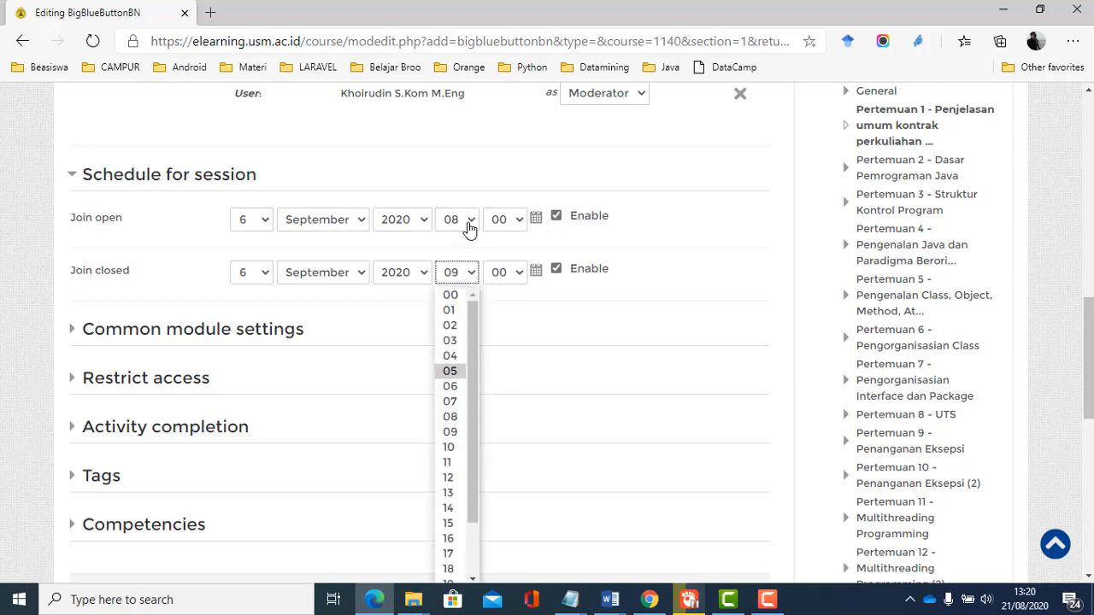
click(513, 224)
click(513, 224)
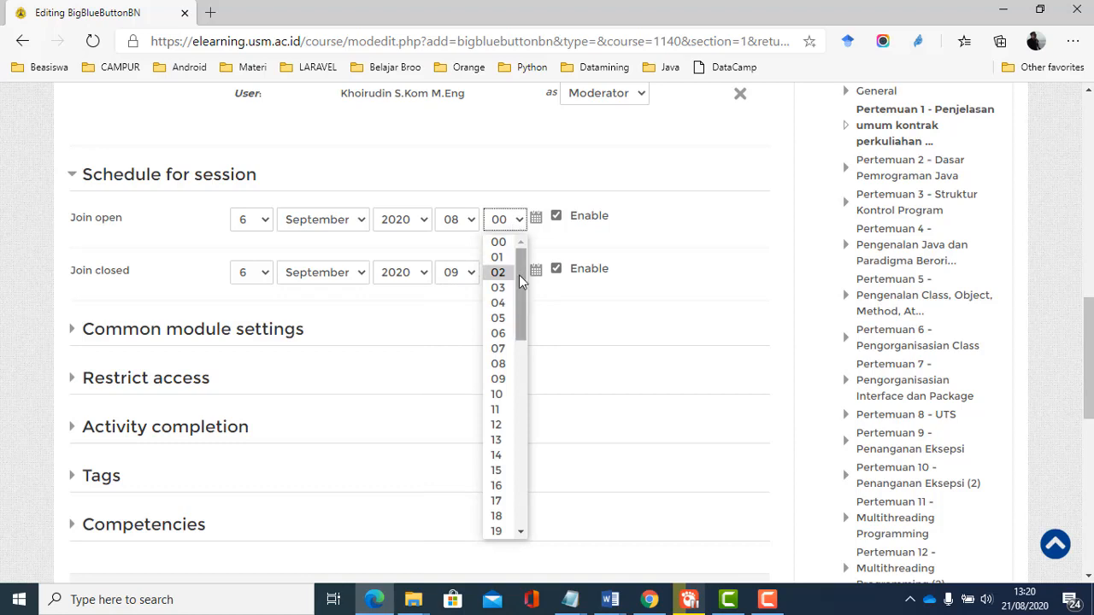
drag(520, 274, 520, 326)
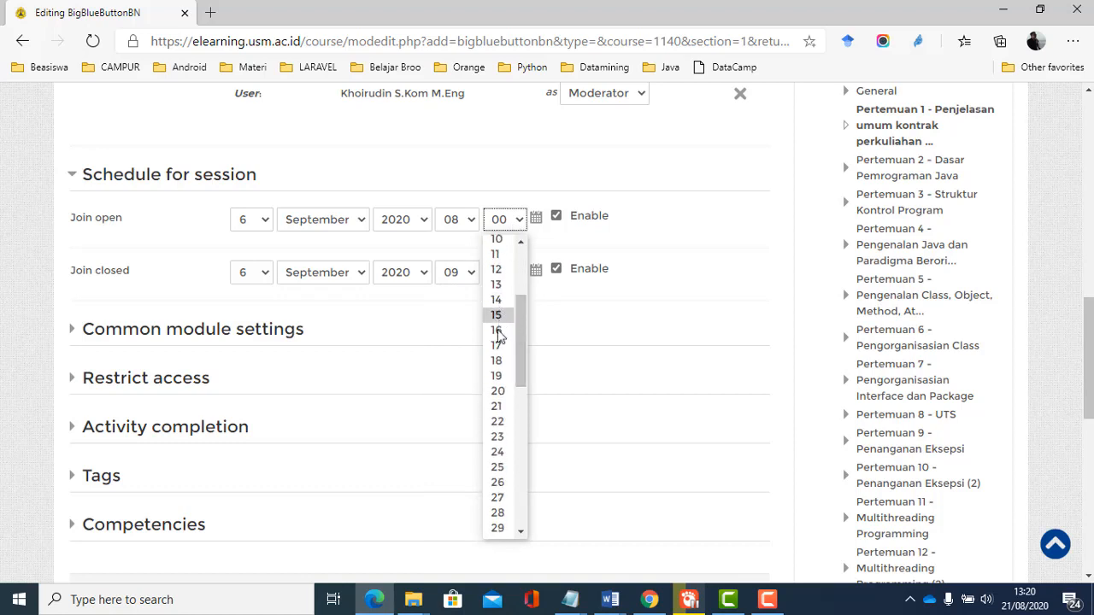
click(497, 331)
click(469, 275)
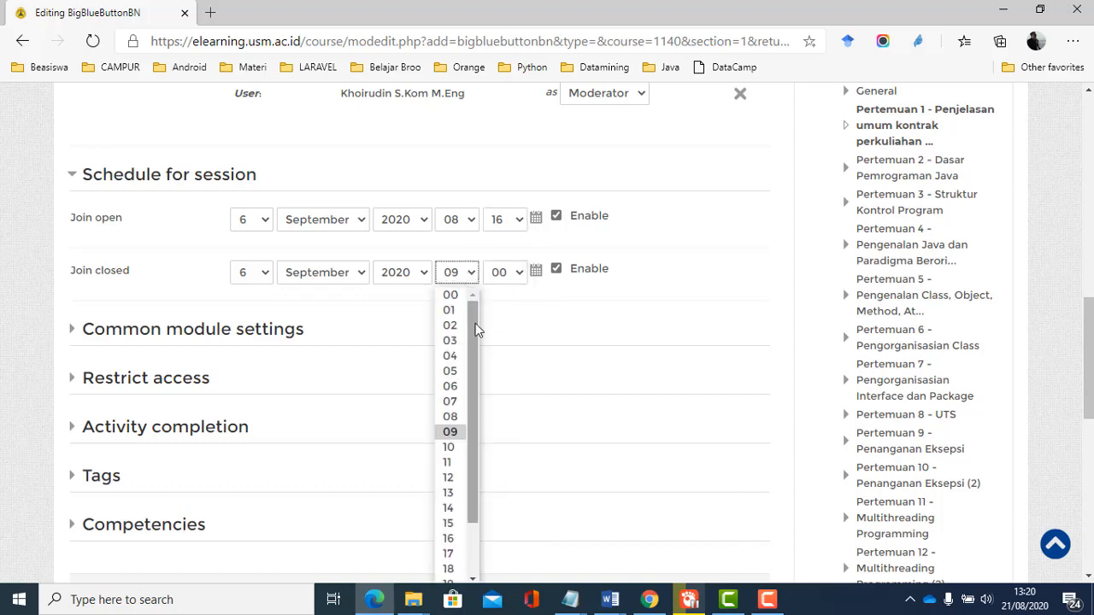
click(453, 434)
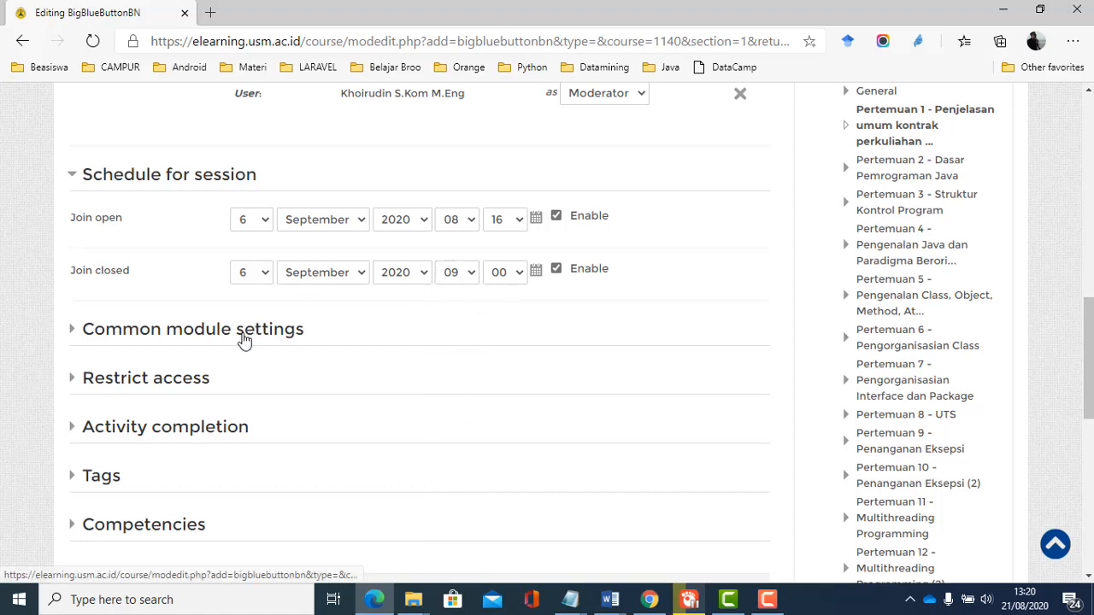
Step: Review the activity's common module settings and the types of access restriction that can be added, without adding any
click(243, 339)
click(243, 339)
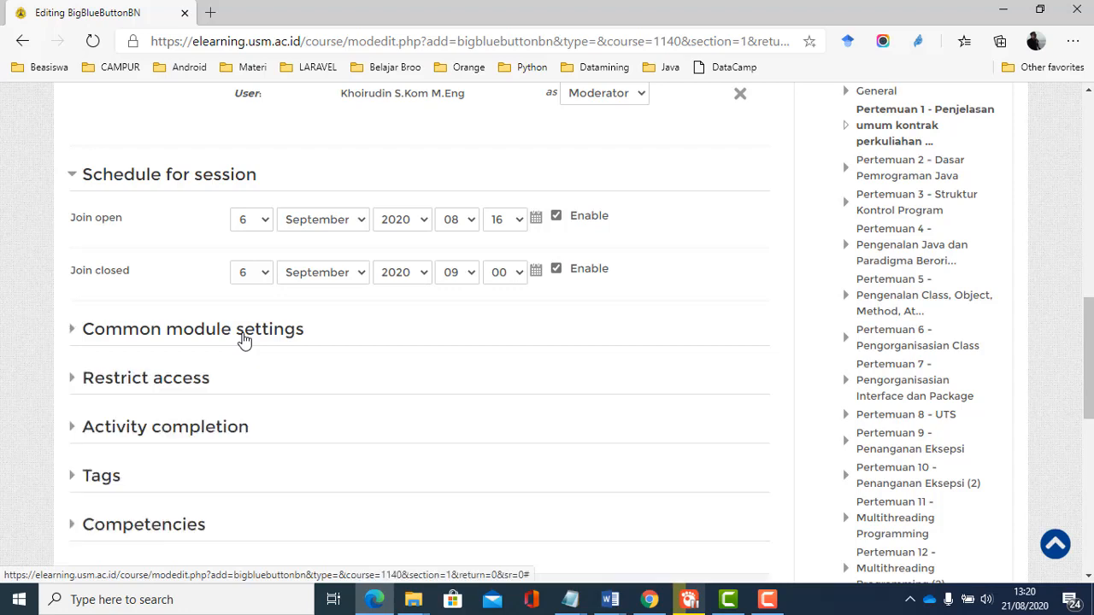
scroll(213, 333, down, 1)
click(166, 311)
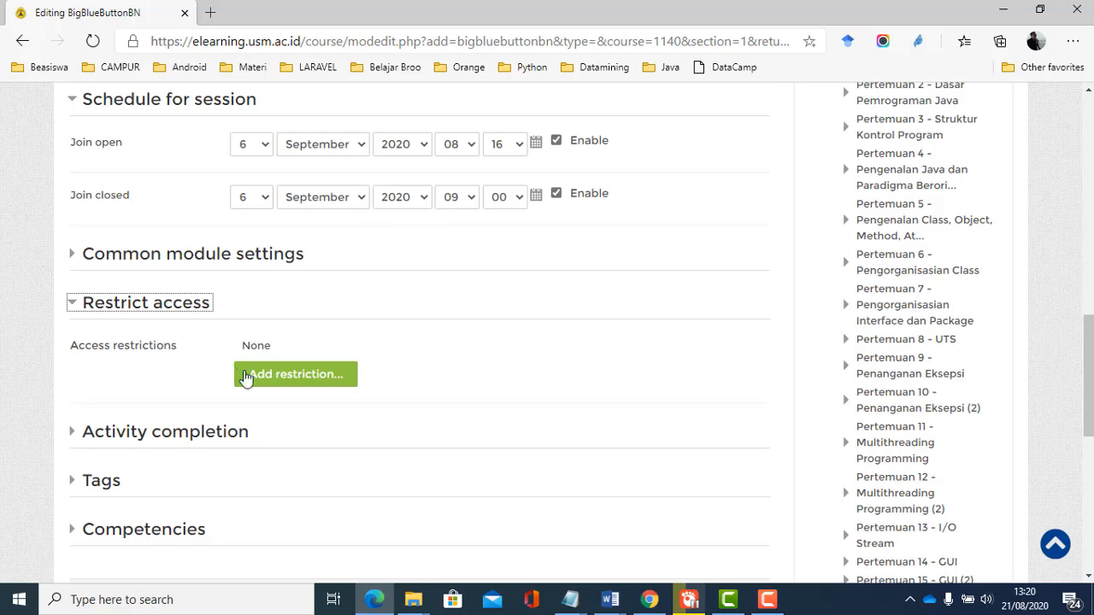
click(293, 381)
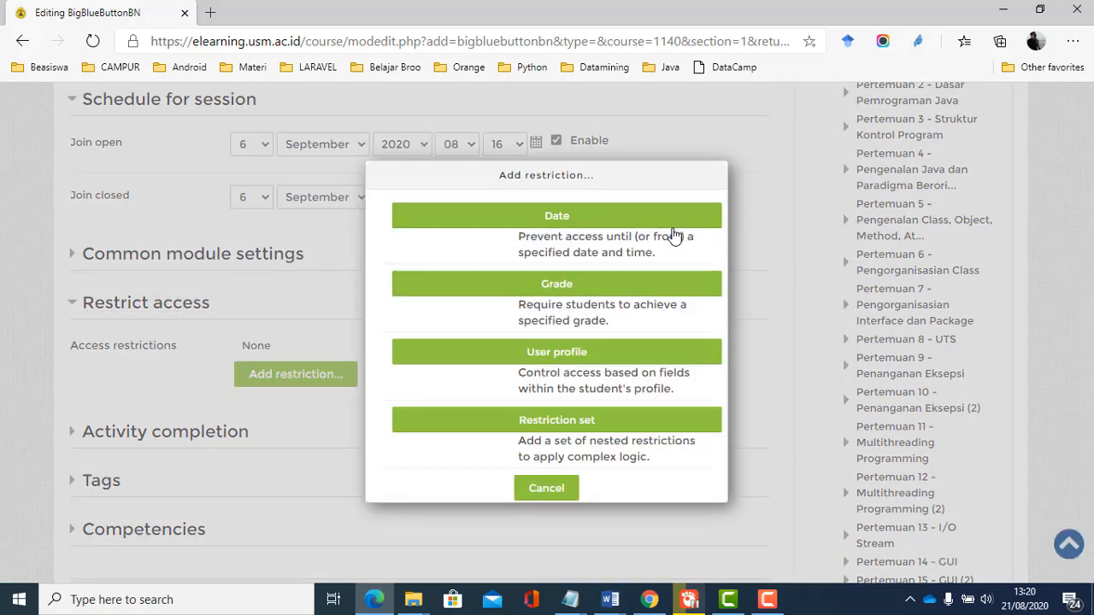
click(766, 298)
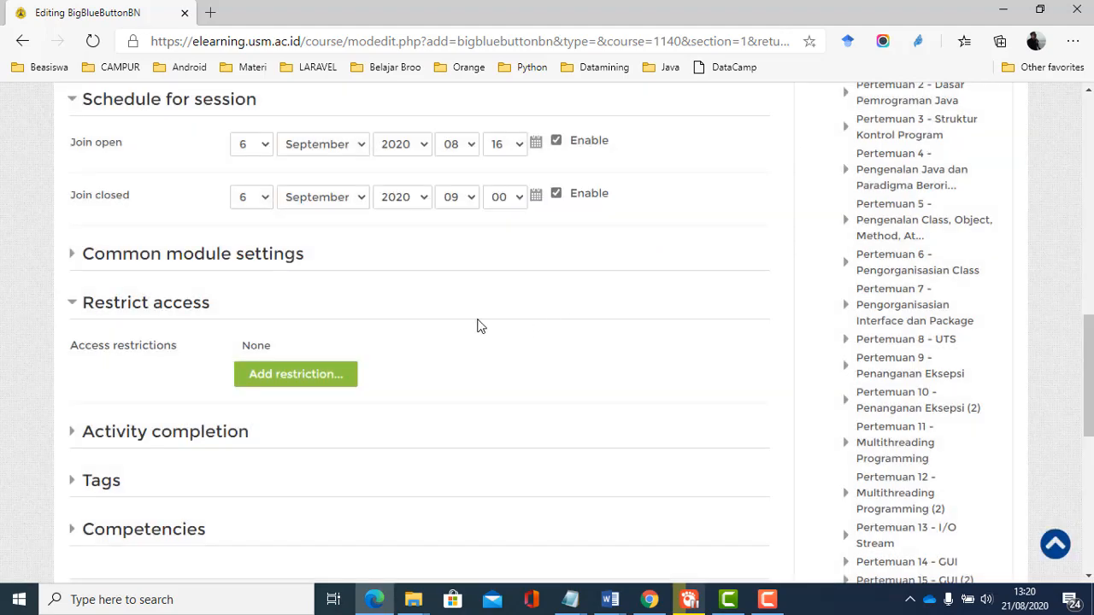
Step: Disable both the join open and join closed limits, and re-enable them with the same dates
scroll(470, 325, up, 1)
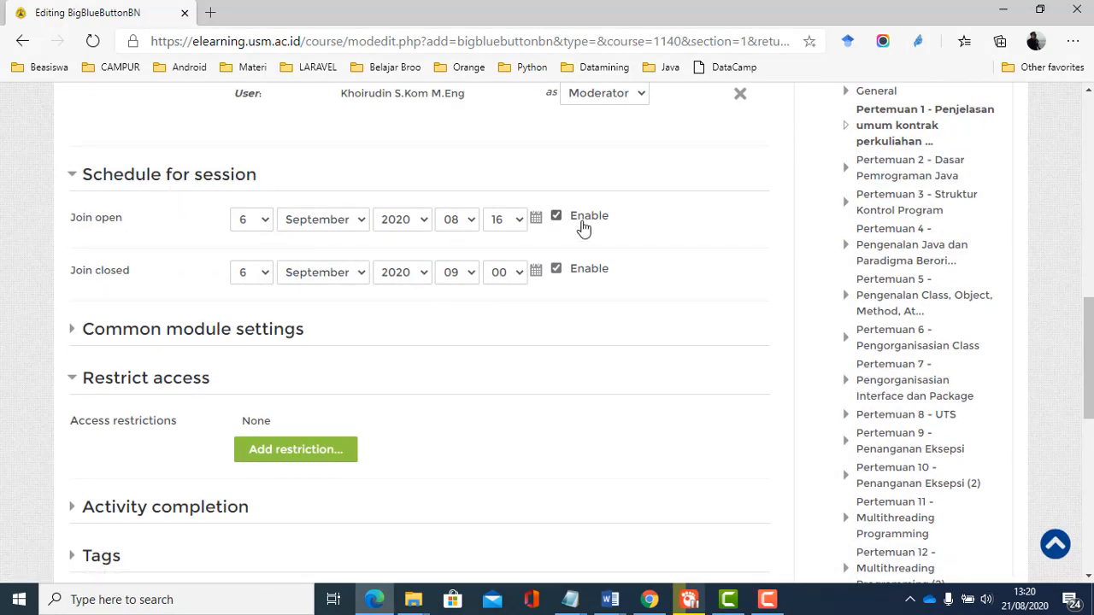
click(556, 219)
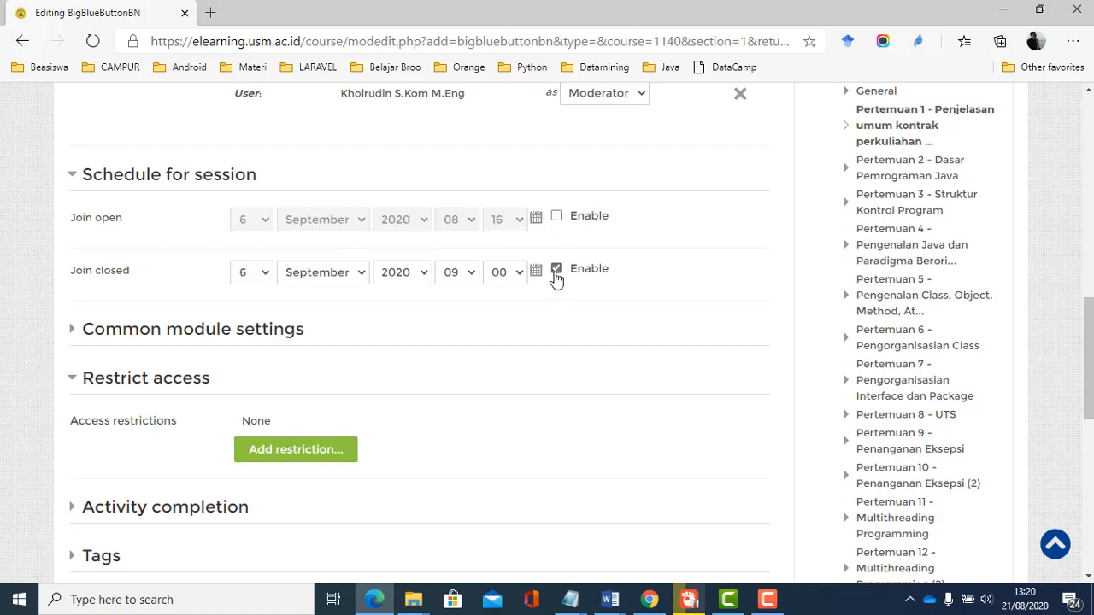
click(556, 270)
scroll(553, 269, up, 2)
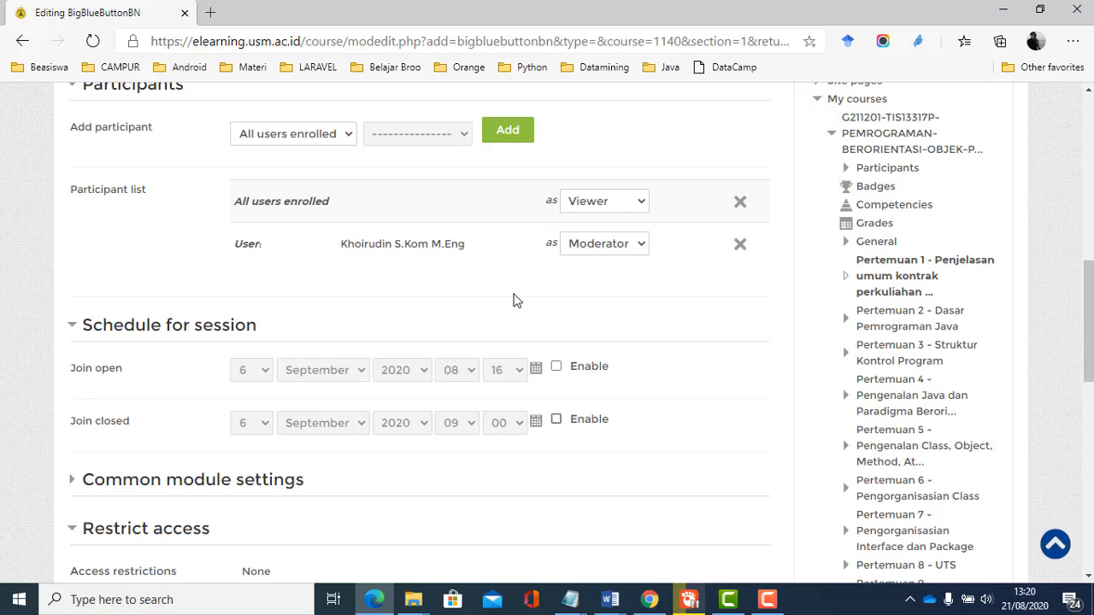
click(557, 365)
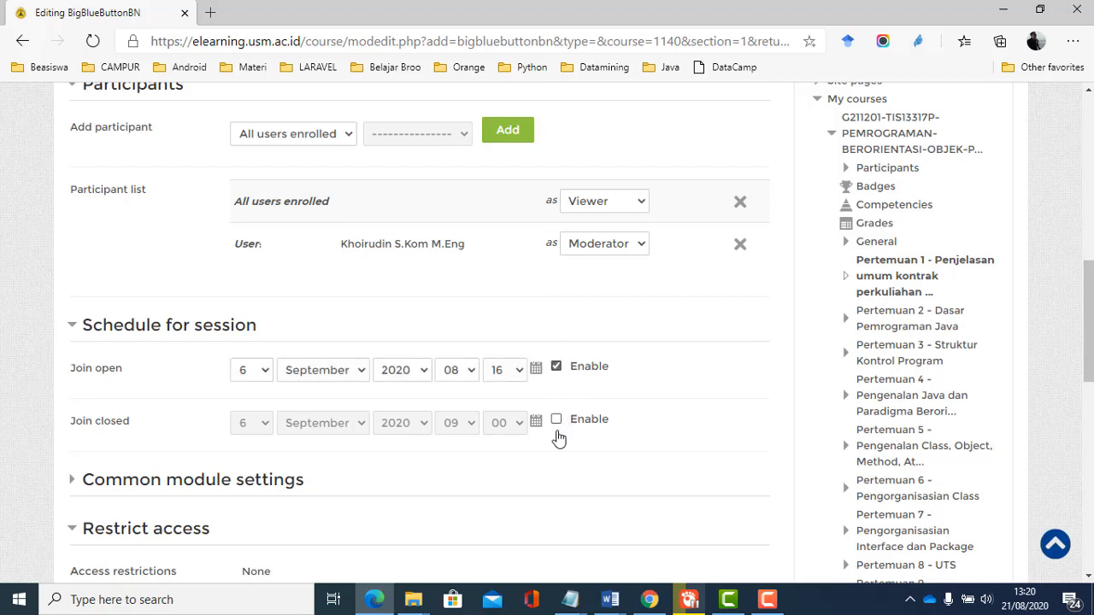
click(557, 419)
scroll(422, 373, down, 3)
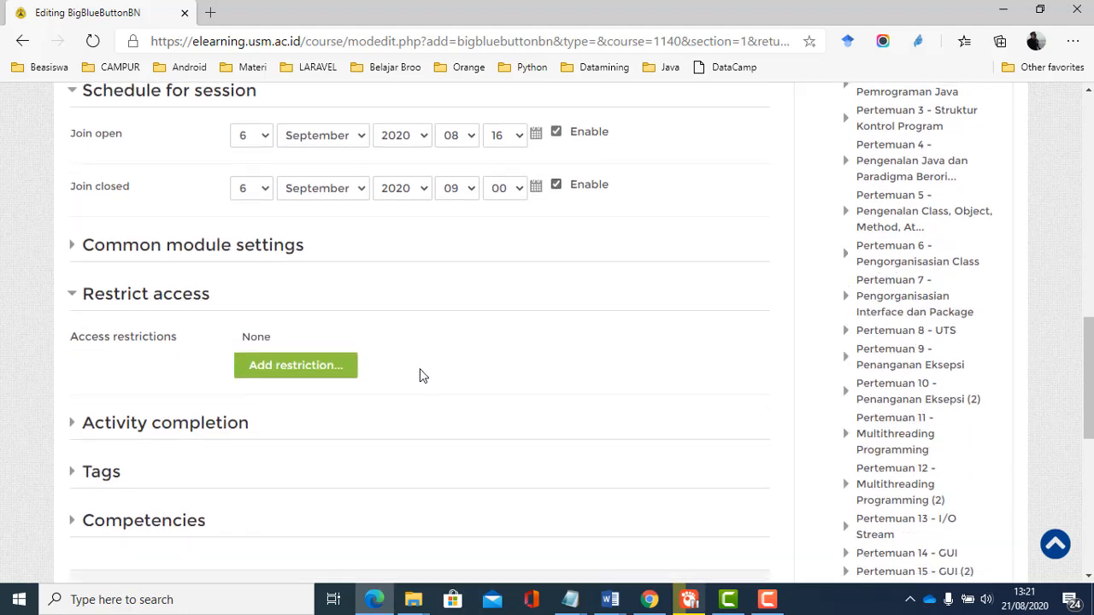
Step: Set the activity's completion tracking to "Show activity as complete when conditions are met", keeping the student view requirement
scroll(419, 376, down, 3)
click(188, 219)
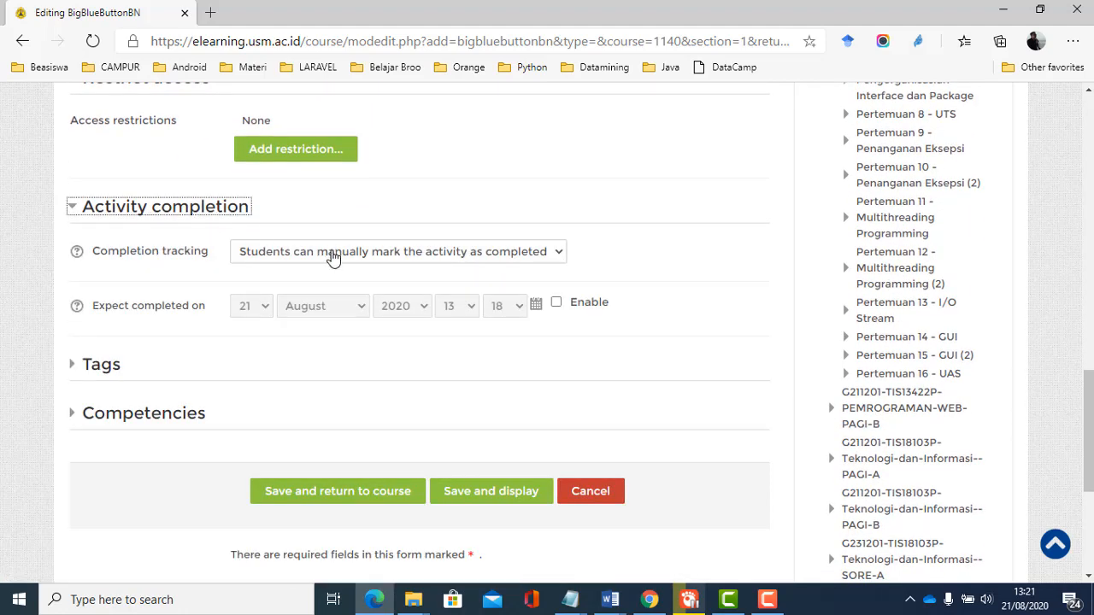
click(333, 256)
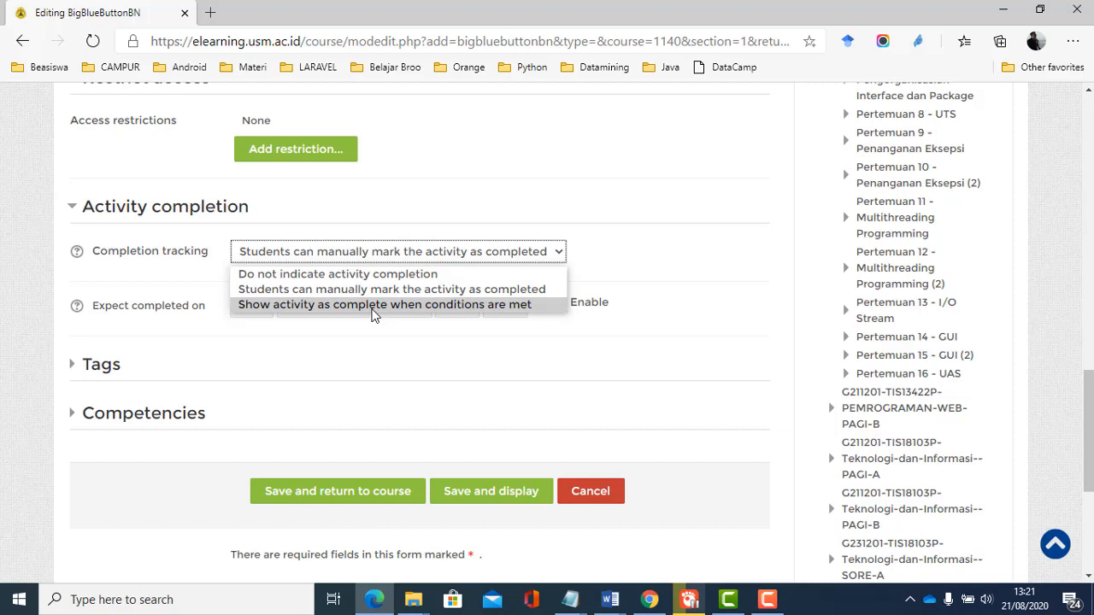
click(373, 308)
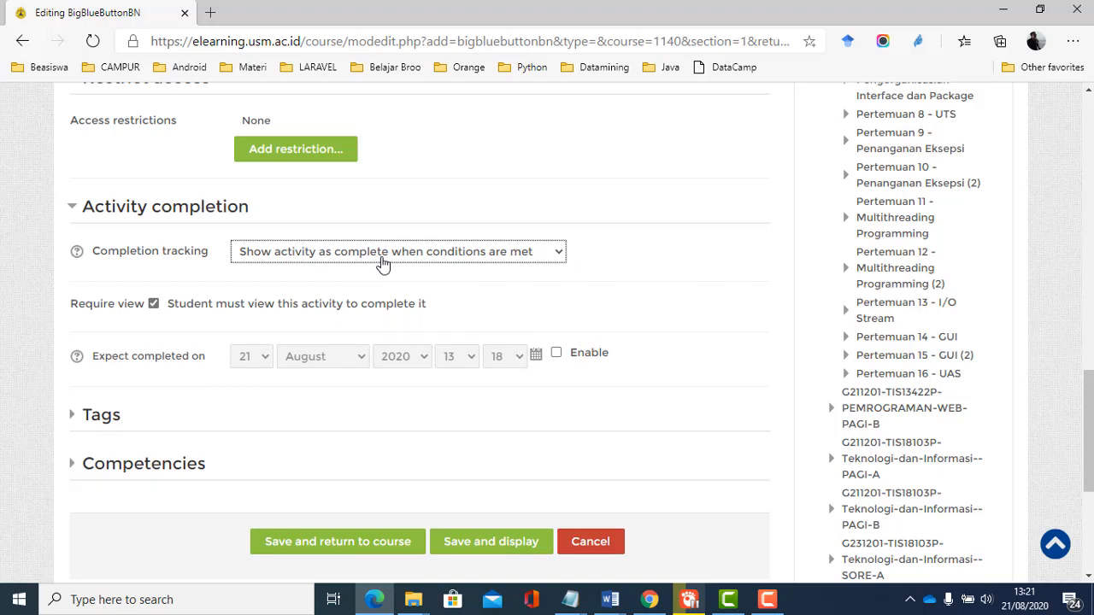
click(382, 261)
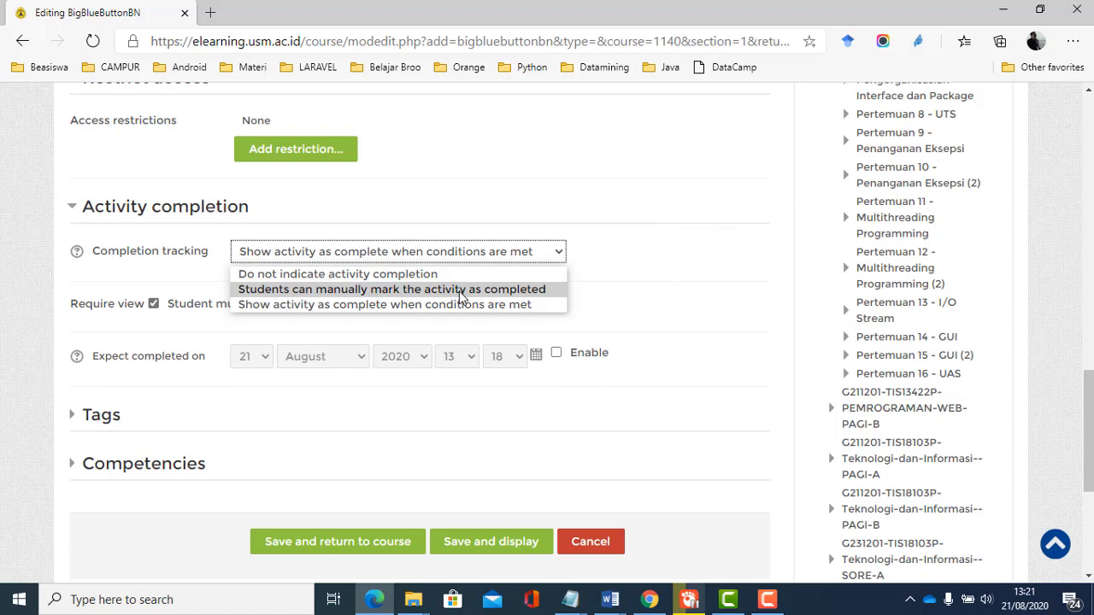
click(515, 312)
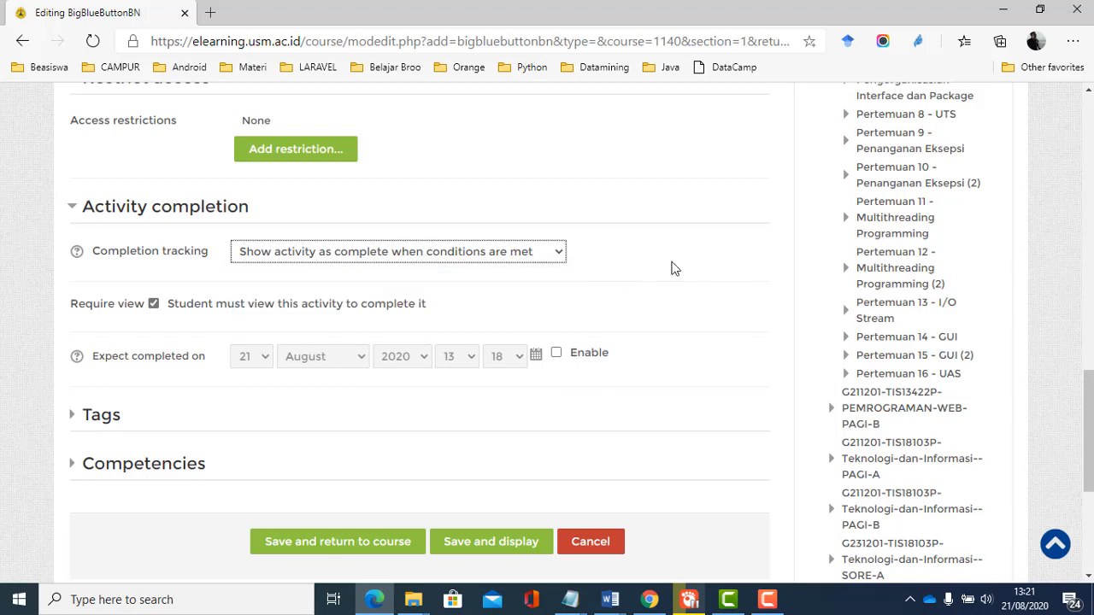
click(530, 256)
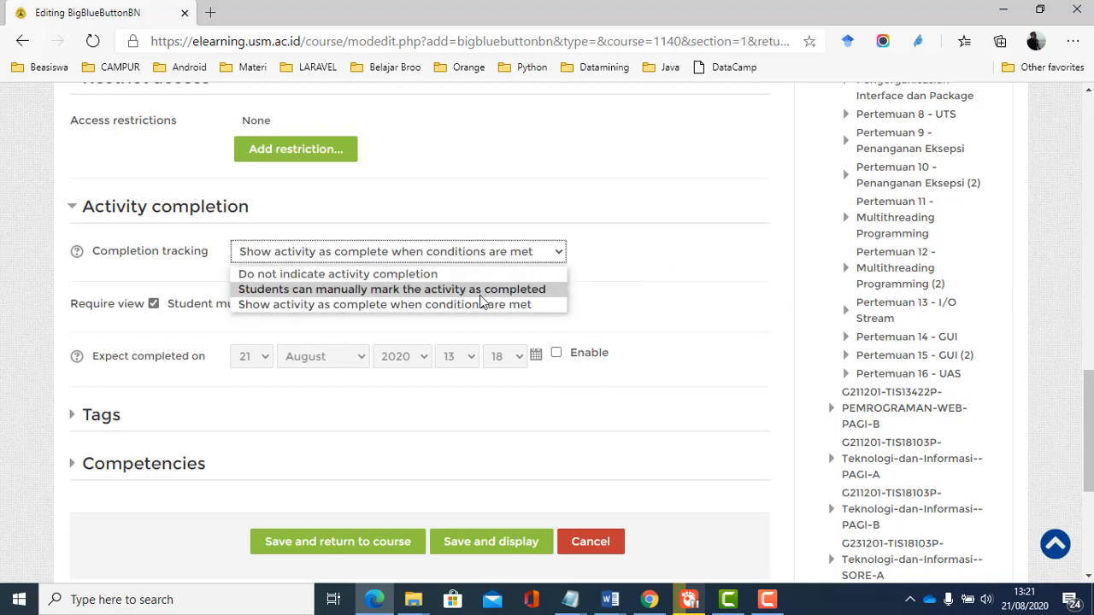
click(405, 306)
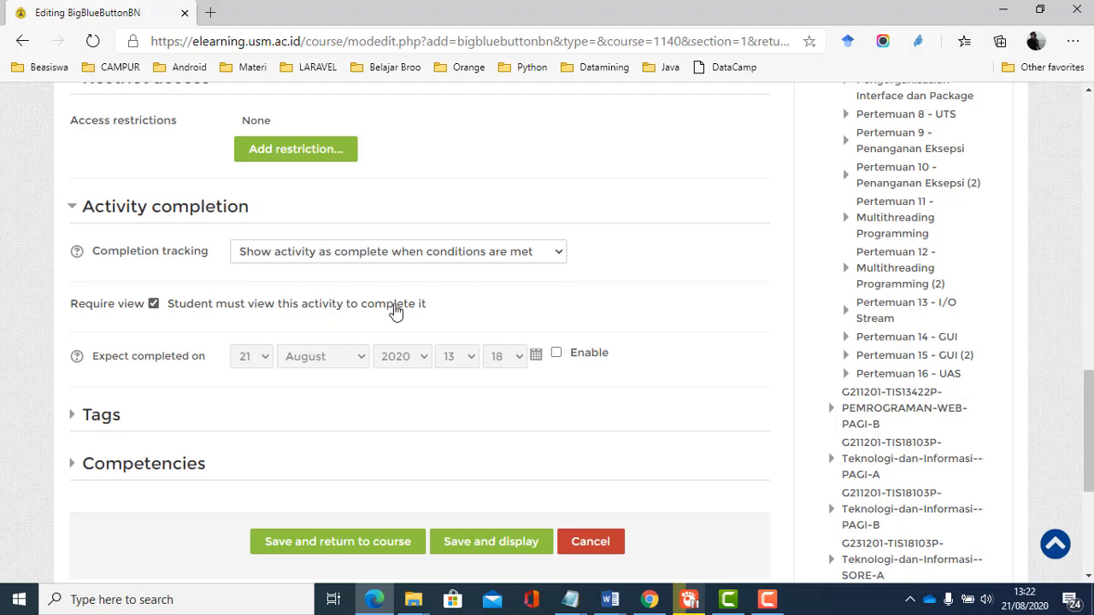
Step: Save the BigBlueButtonBN activity and display its page
scroll(396, 311, down, 2)
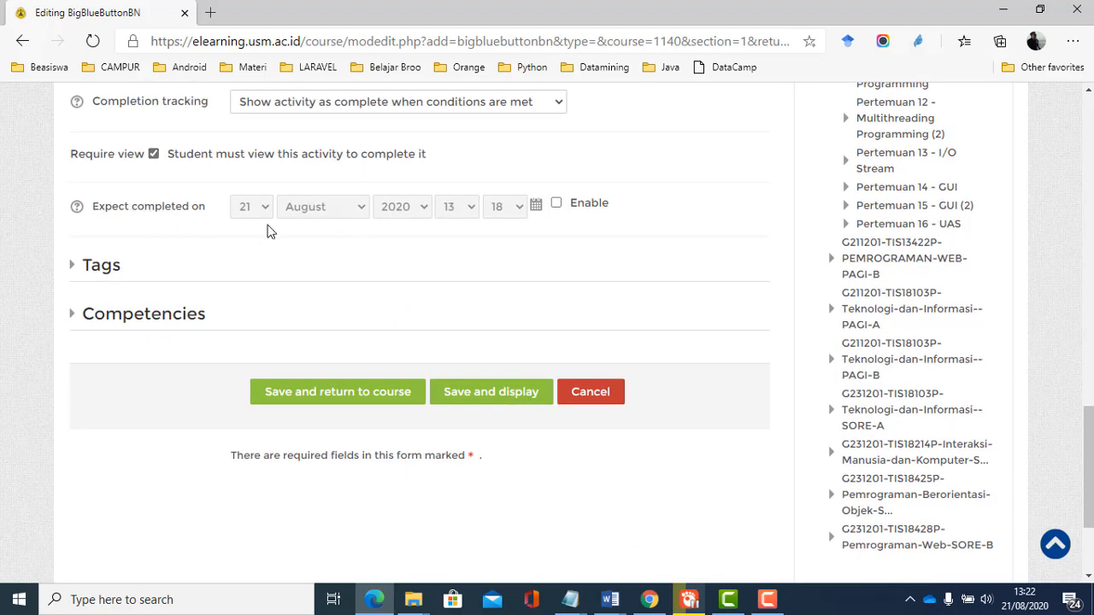
scroll(464, 249, up, 2)
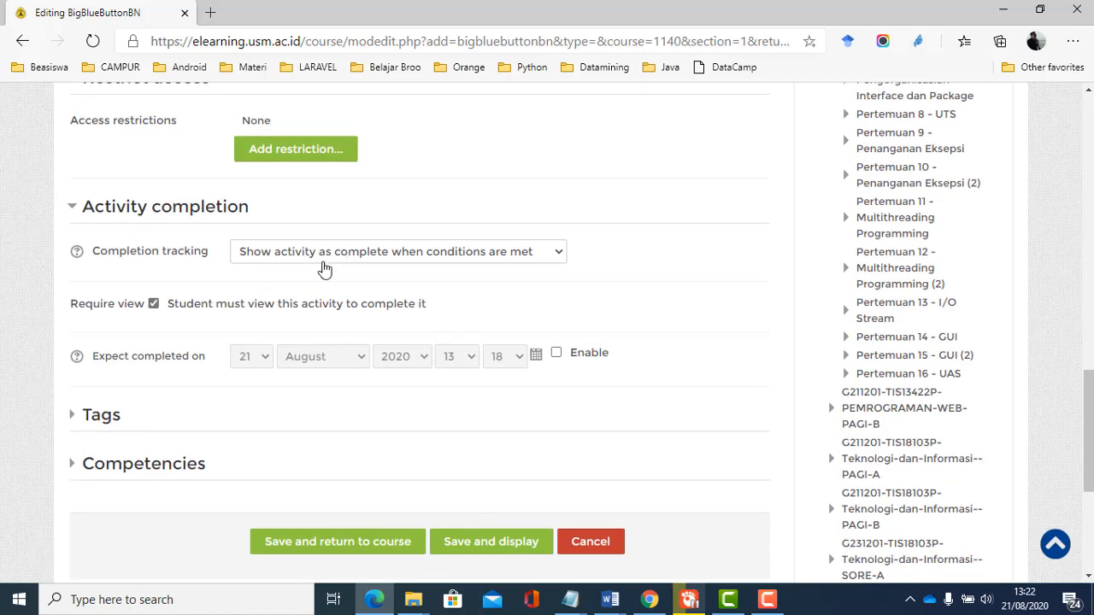
scroll(325, 305, down, 3)
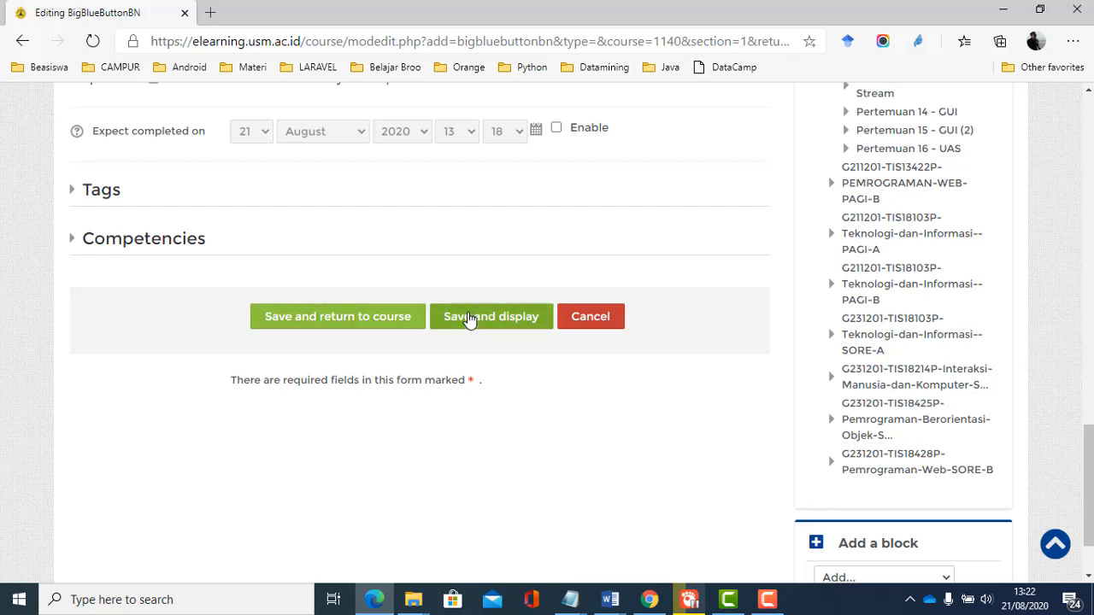
click(470, 317)
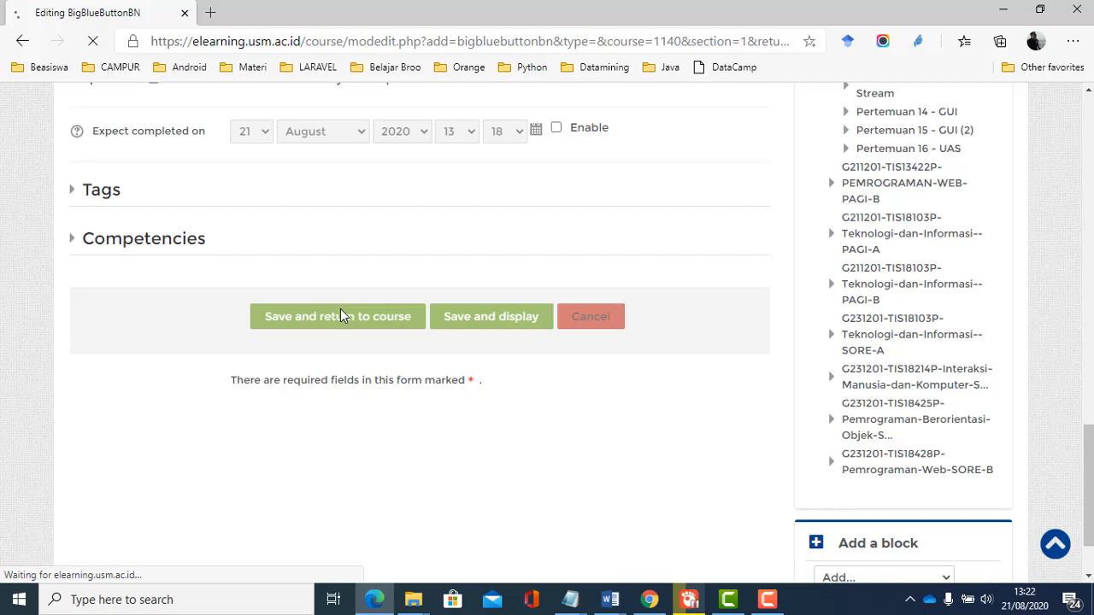
scroll(342, 313, up, 3)
scroll(345, 316, up, 3)
scroll(342, 314, up, 3)
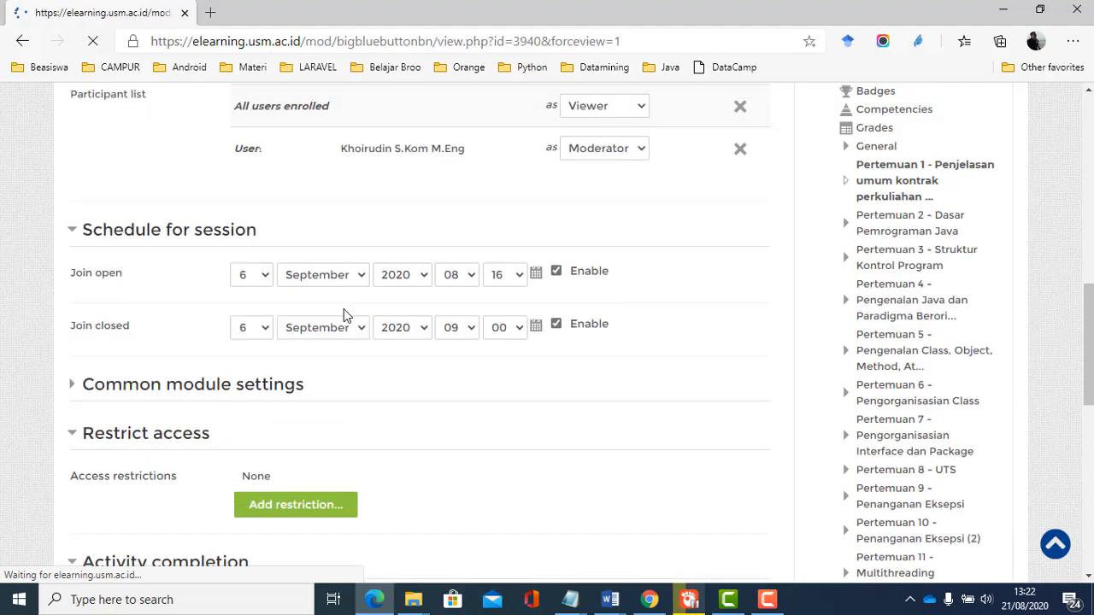
scroll(349, 311, down, 3)
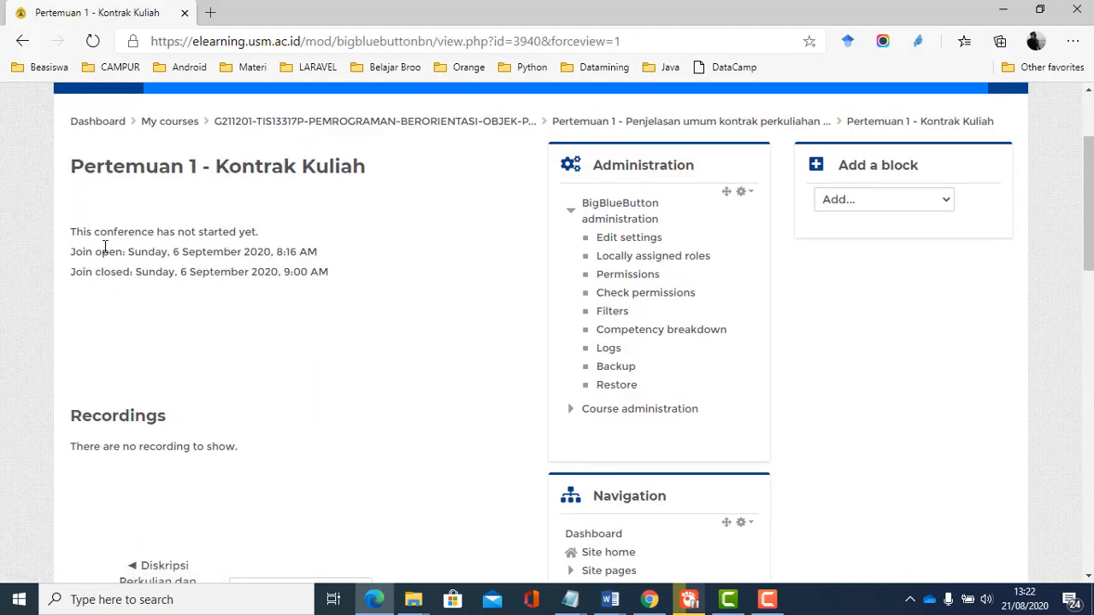
Step: Review the conference status and the join open and join closed times on the activity page
drag(71, 234, 264, 239)
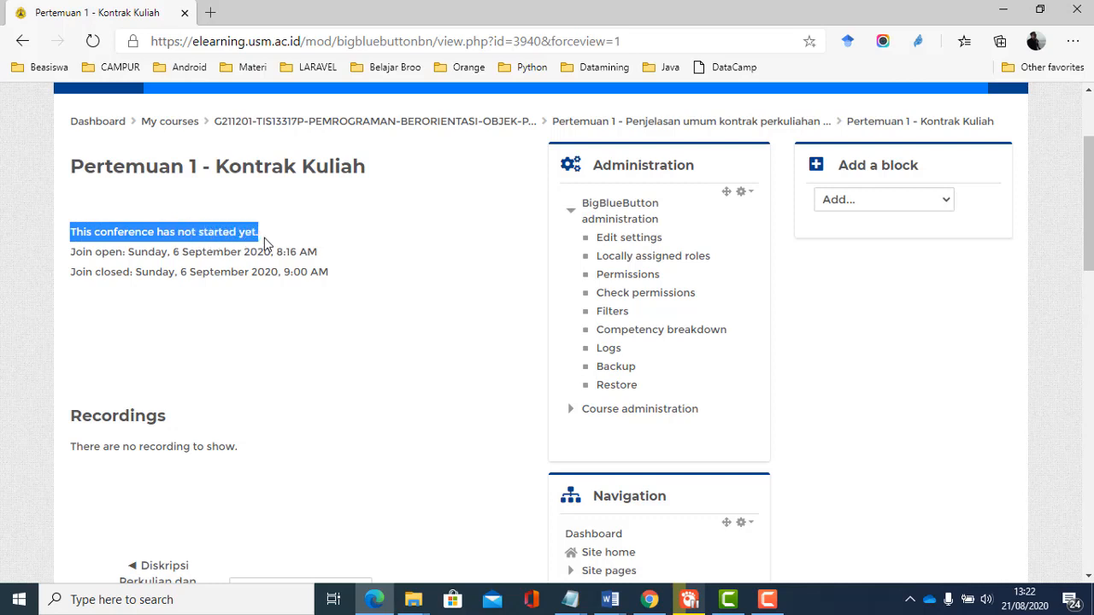
click(135, 250)
drag(62, 254, 275, 261)
click(117, 268)
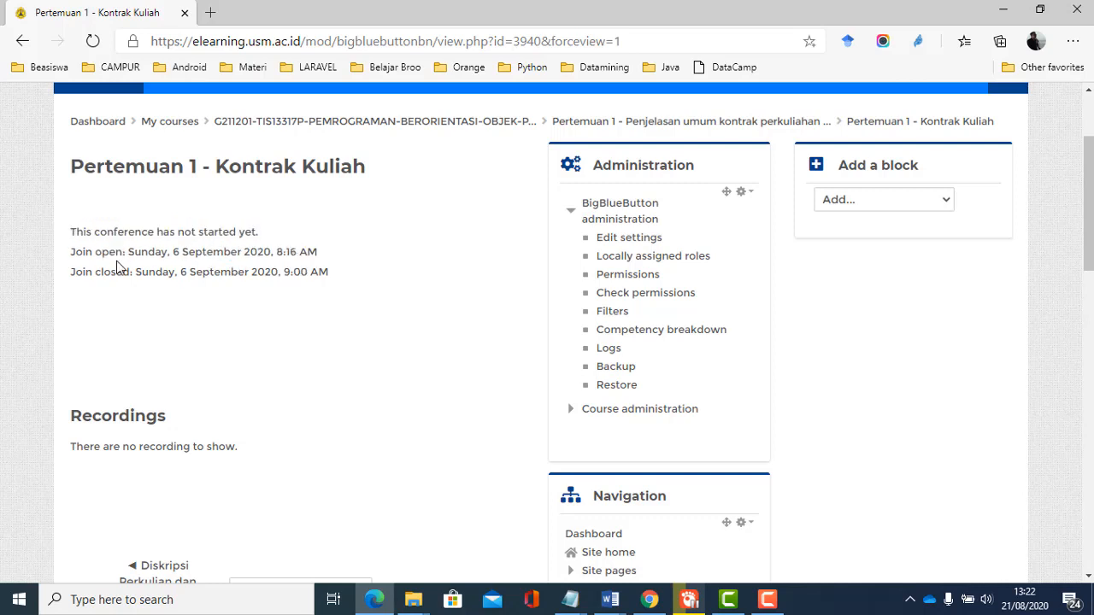
drag(72, 273, 336, 283)
click(405, 252)
Step: Return to the course, open the Pertemuan 1 - Kontrak Kuliah activity from its section, and check its join times
scroll(342, 243, up, 1)
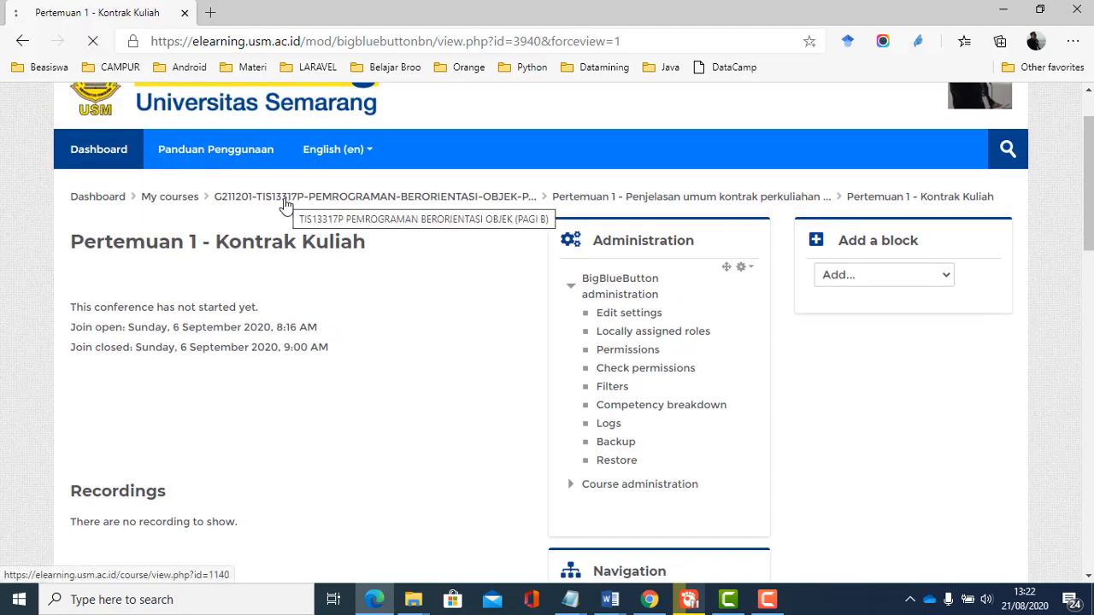
click(287, 198)
scroll(260, 329, down, 8)
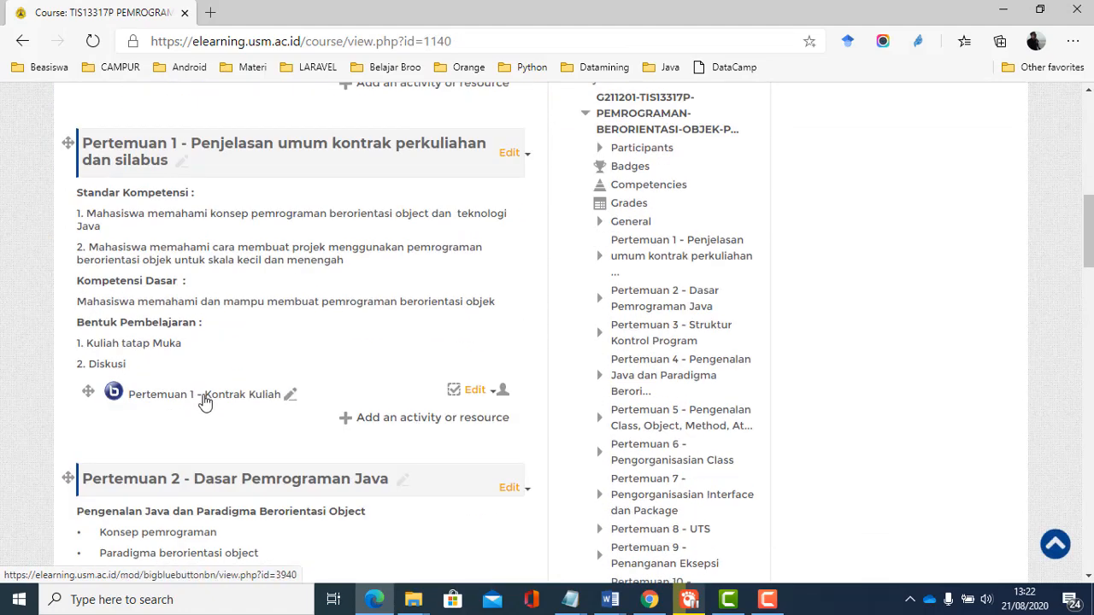
click(202, 401)
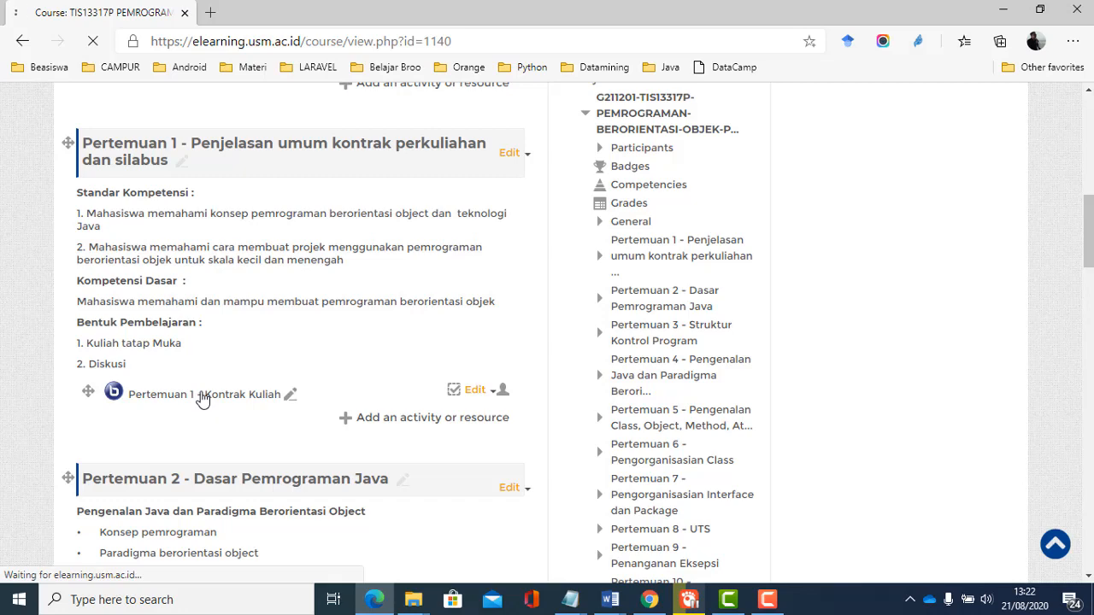
scroll(205, 383, down, 2)
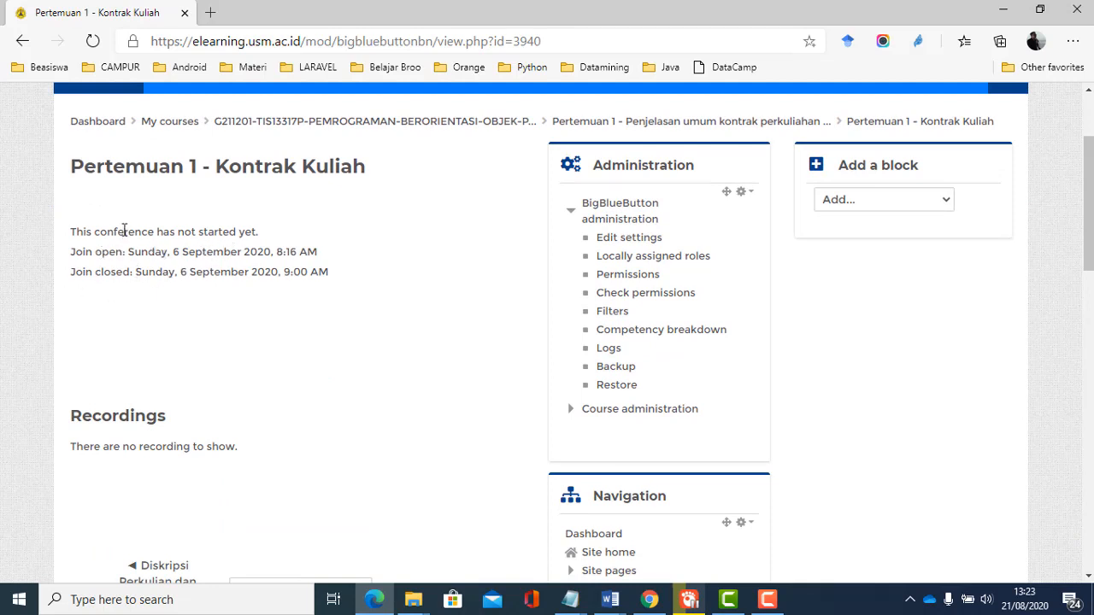
double_click(287, 251)
double_click(294, 275)
click(294, 276)
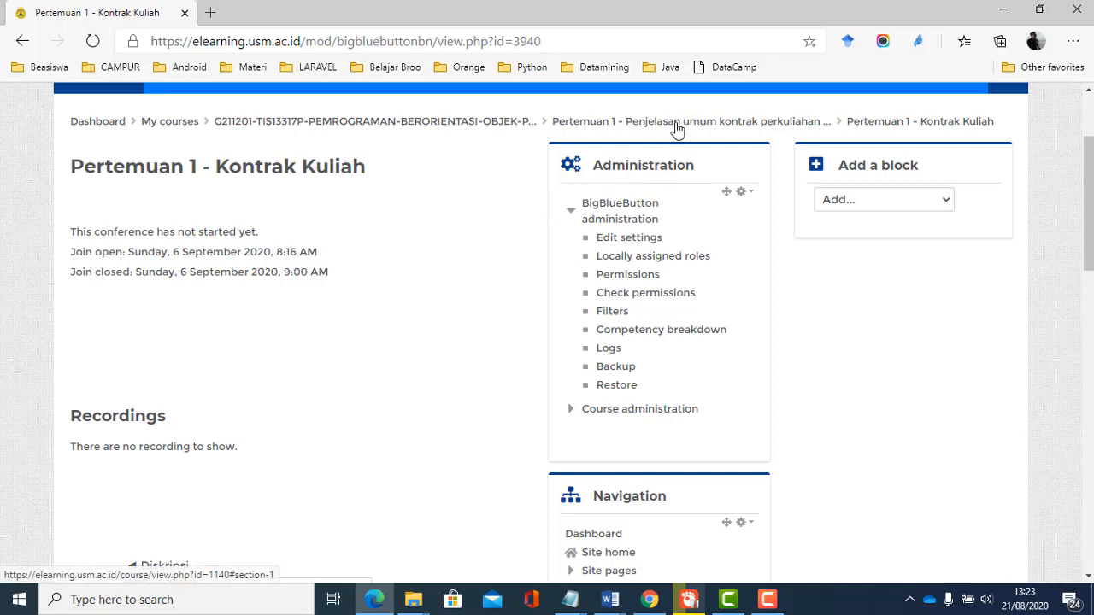
Step: Return to the course and start adding a Forum activity to the Pertemuan 1 section
click(447, 126)
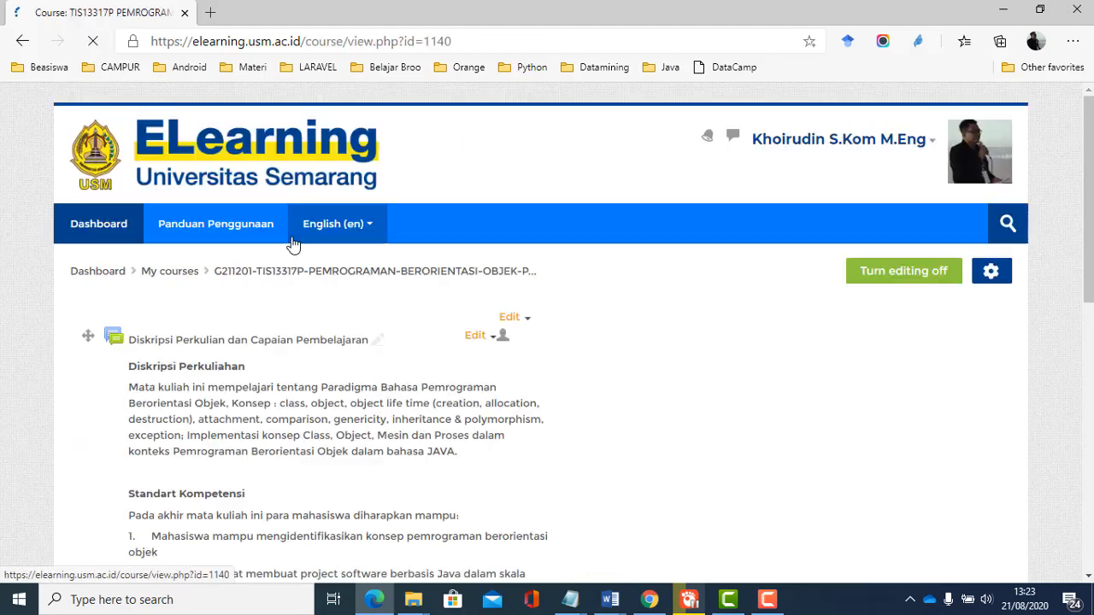
scroll(311, 317, down, 8)
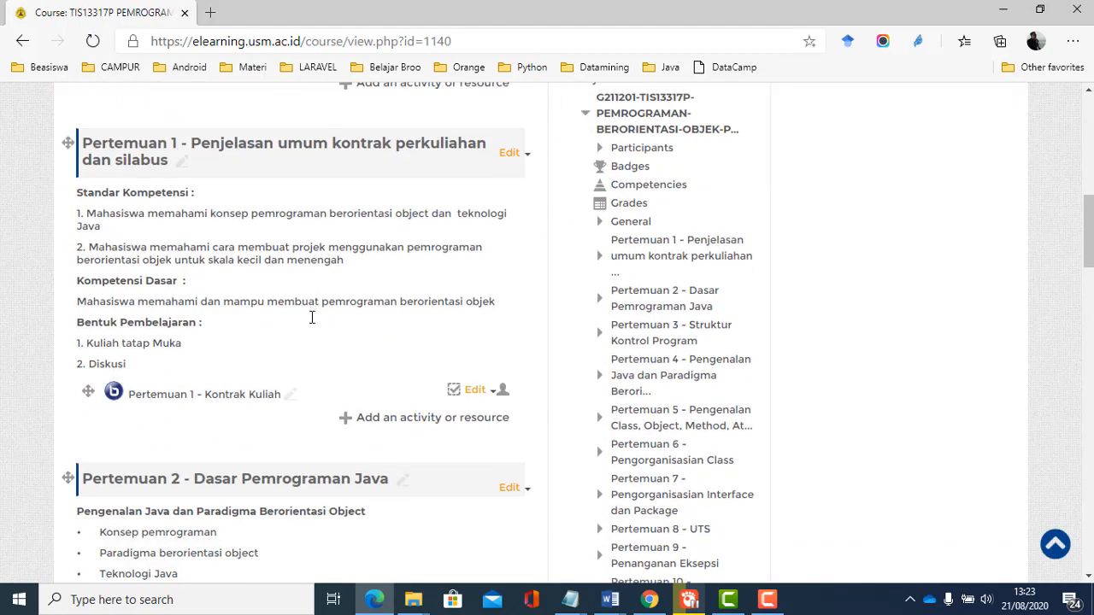
scroll(311, 317, down, 2)
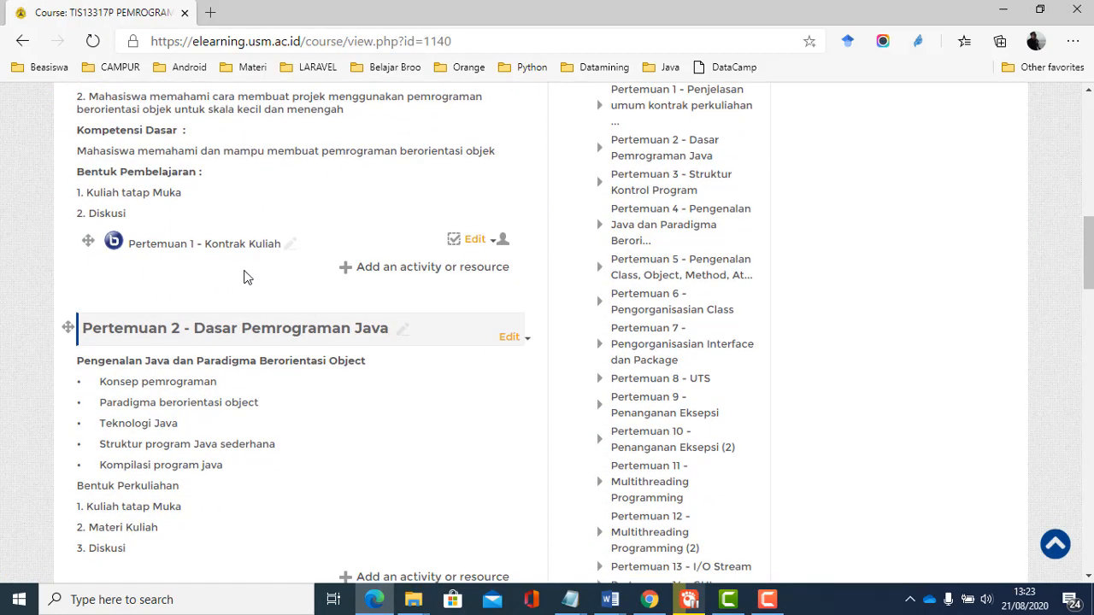
click(376, 275)
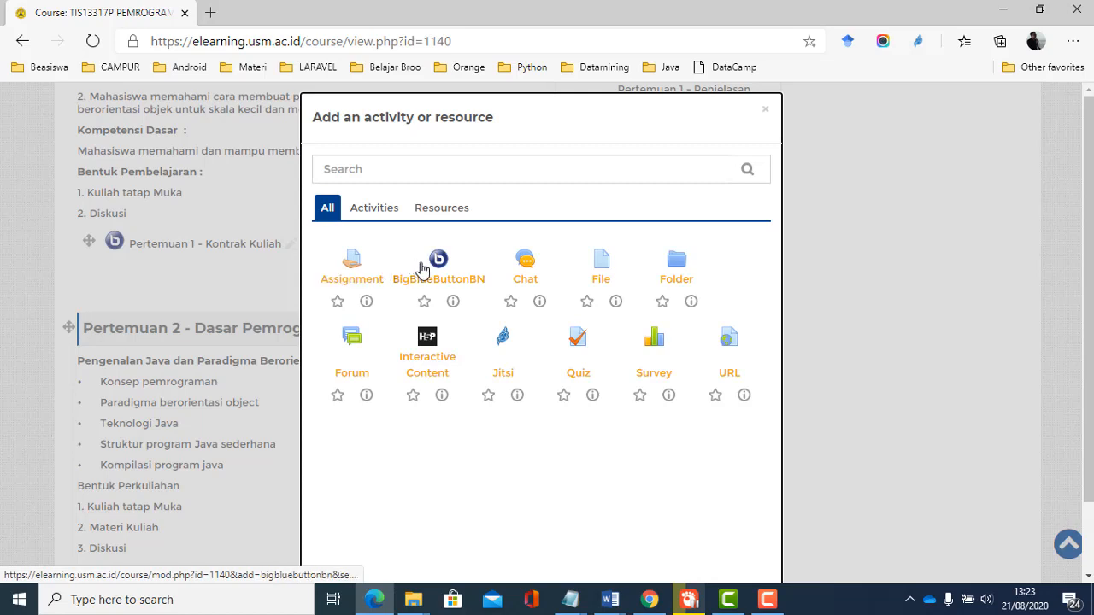
click(358, 347)
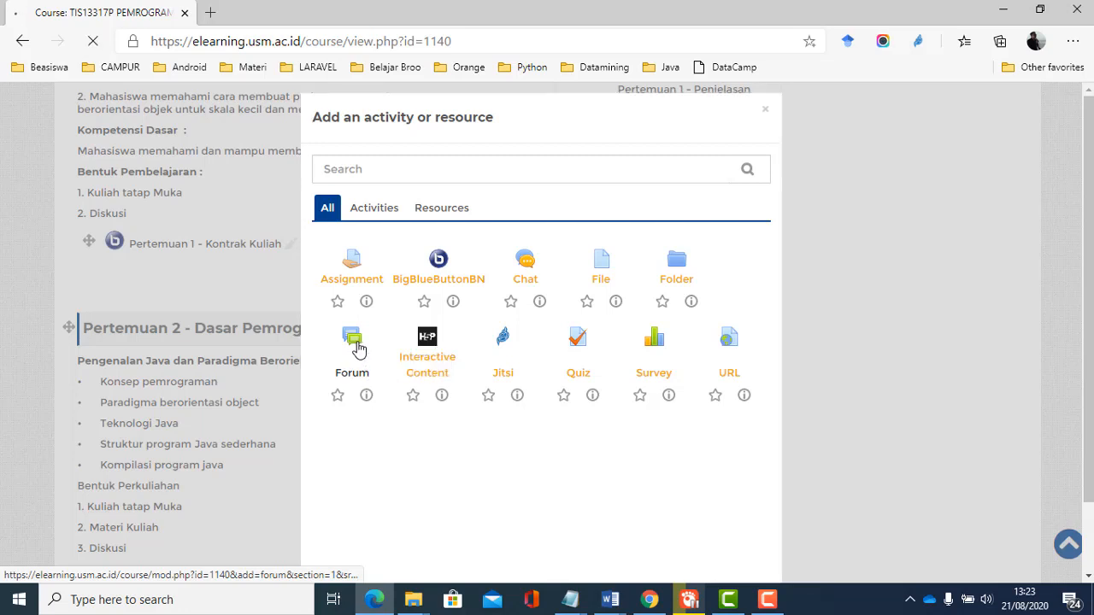
scroll(358, 347, down, 2)
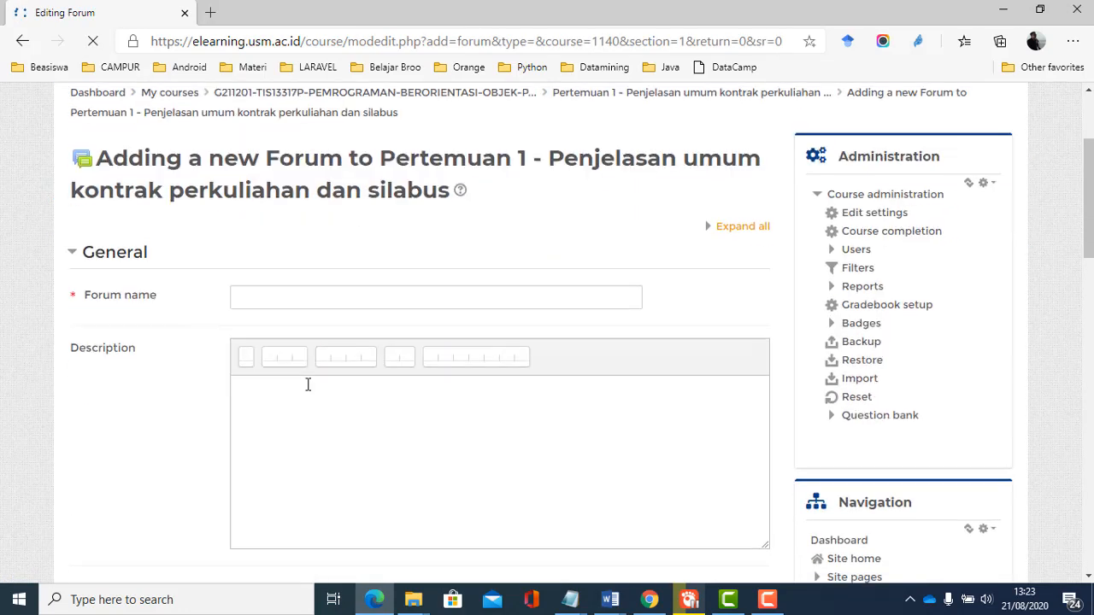
Step: Name the forum "Diskusi dan Tanya jawab 1" and save it, returning to the course
click(311, 299)
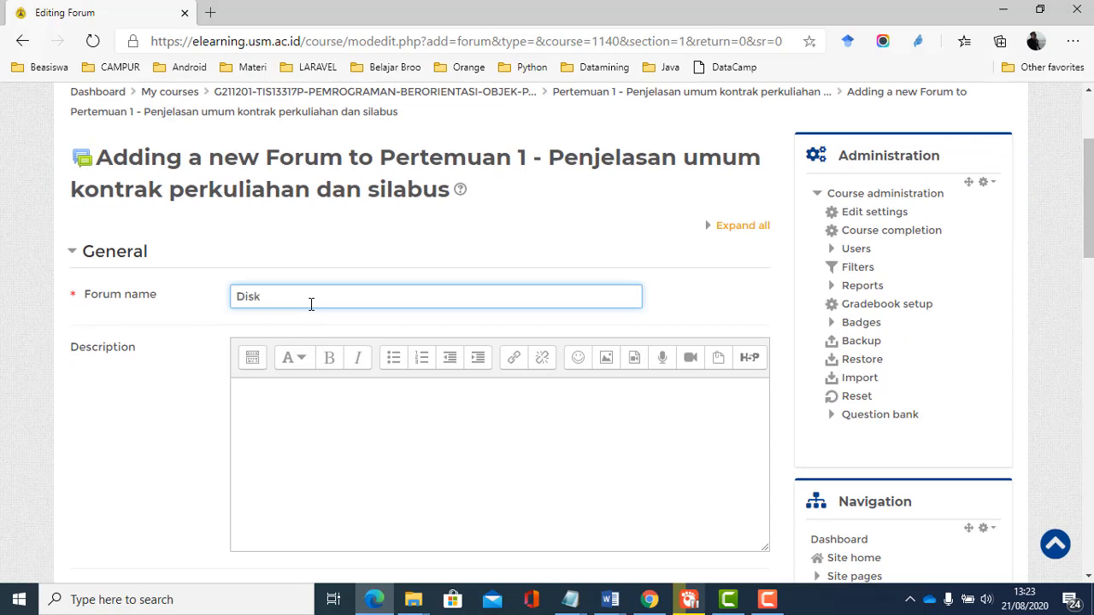
text(Diskusi dan Tanya jawab 1)
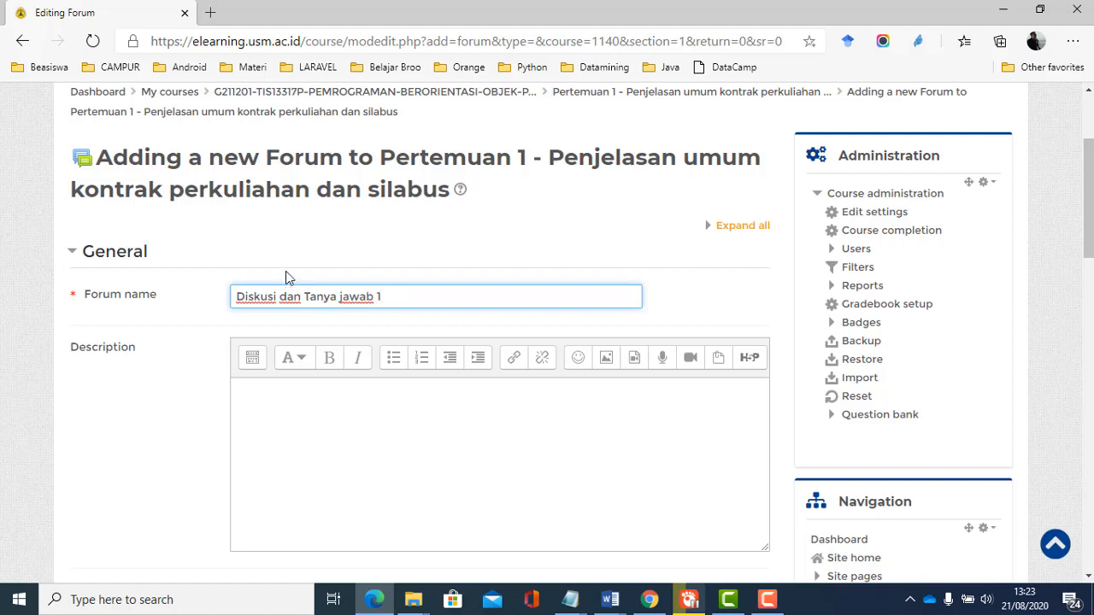
scroll(222, 336, down, 8)
scroll(221, 312, down, 4)
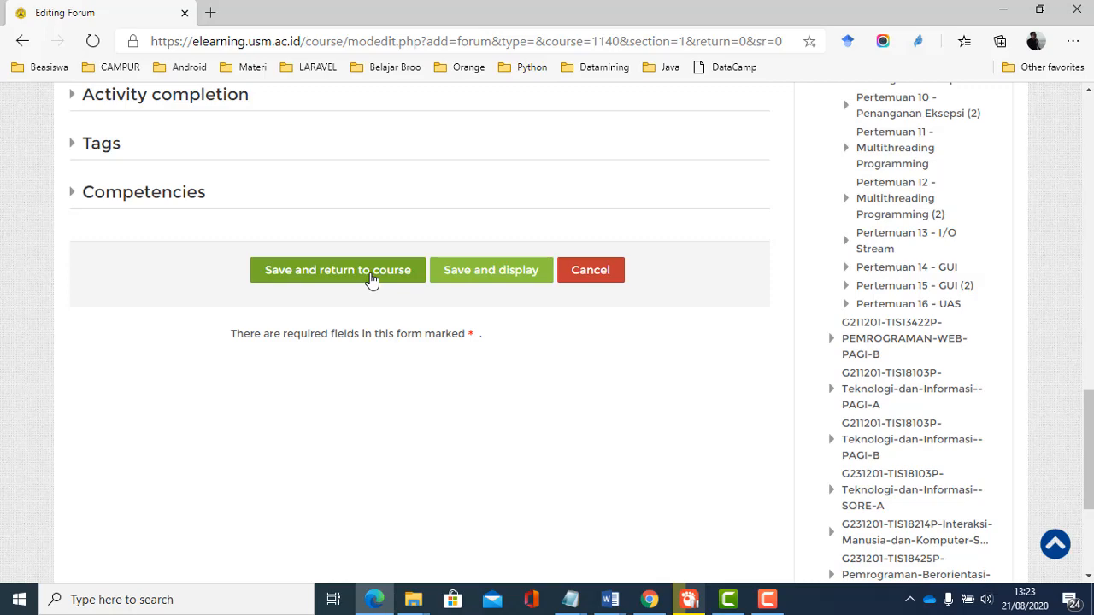
click(367, 279)
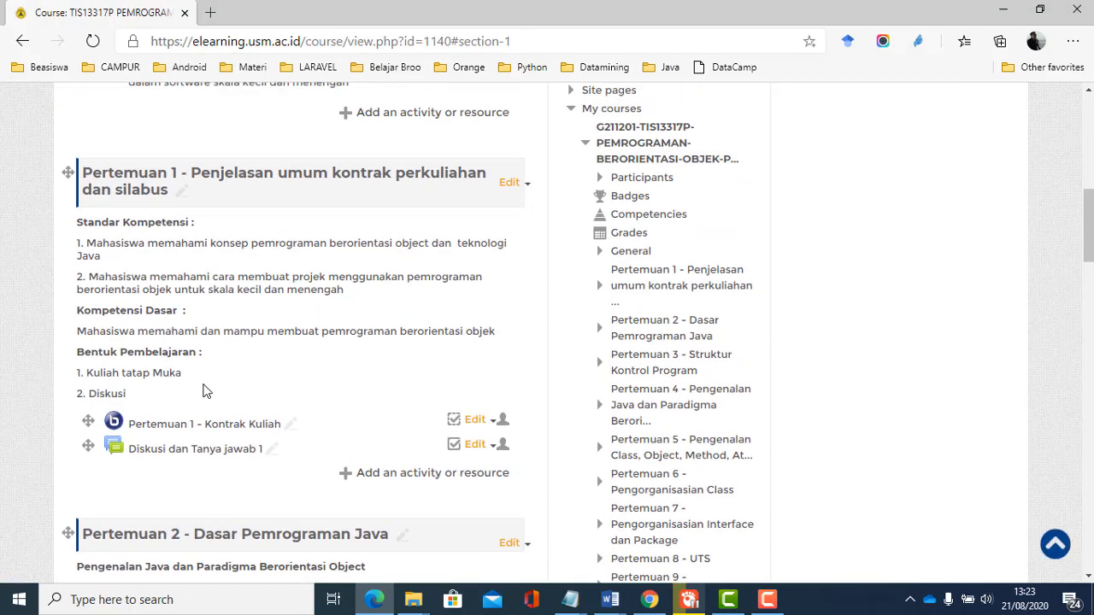
scroll(205, 391, up, 1)
scroll(205, 390, down, 1)
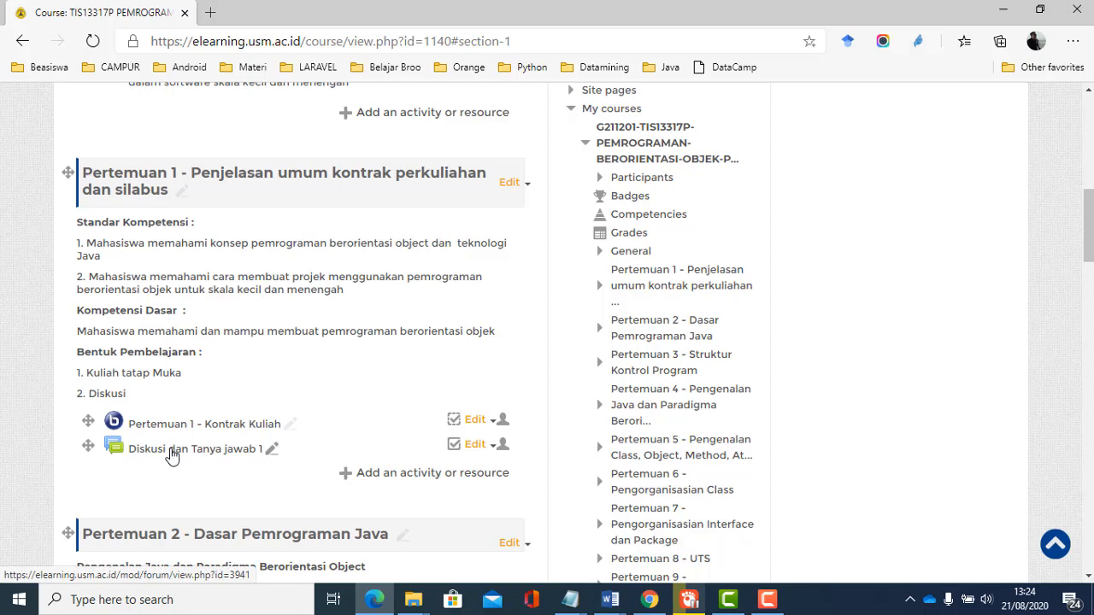
Step: Open the Diskusi dan Tanya jawab 1 forum and start a new discussion topic with the subject "Apa yang anda ketahuai tentang konsep PBO?"
click(172, 453)
scroll(221, 403, down, 1)
scroll(220, 403, down, 2)
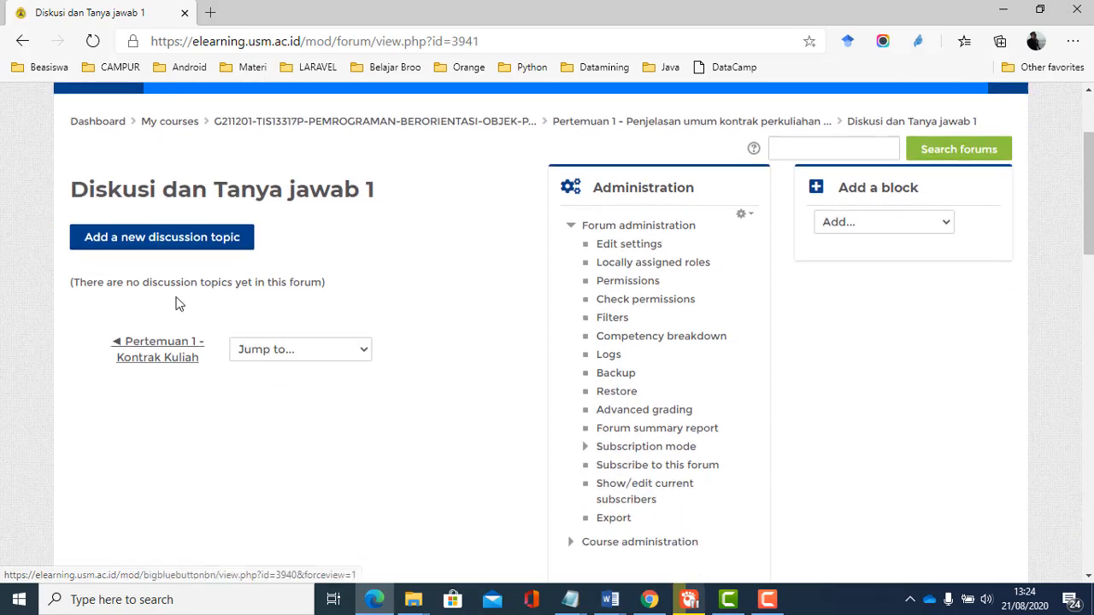
click(186, 242)
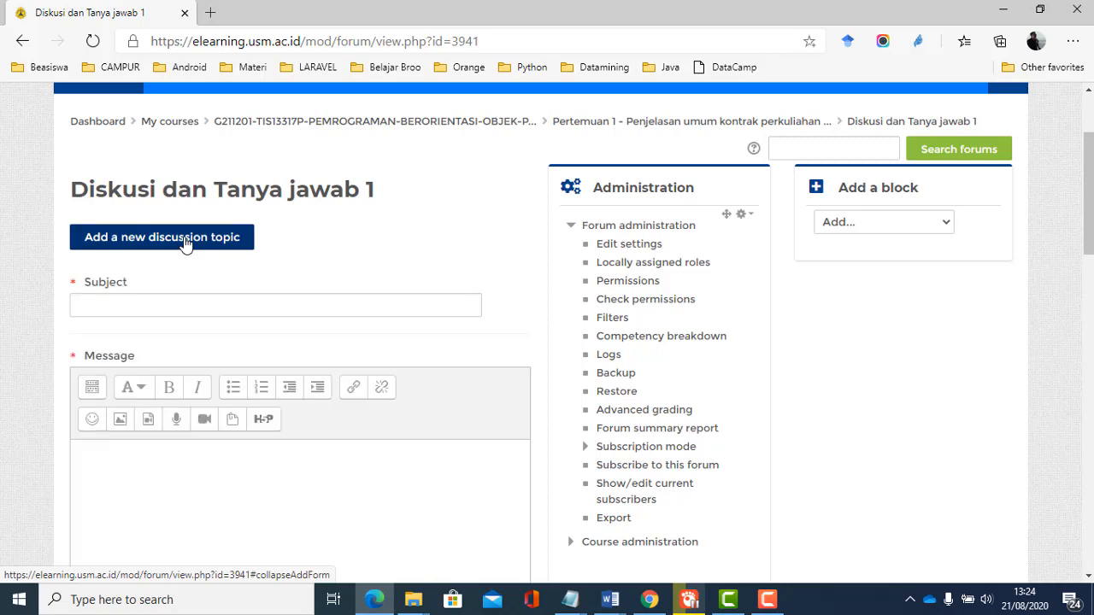
click(165, 304)
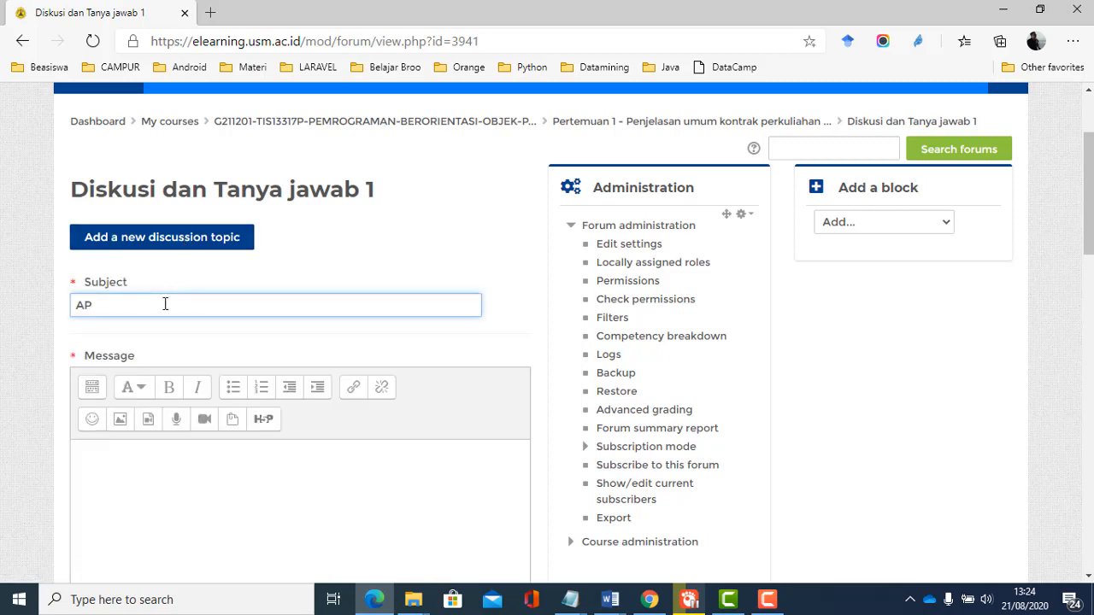
text(Apa yang anda ketahuai )
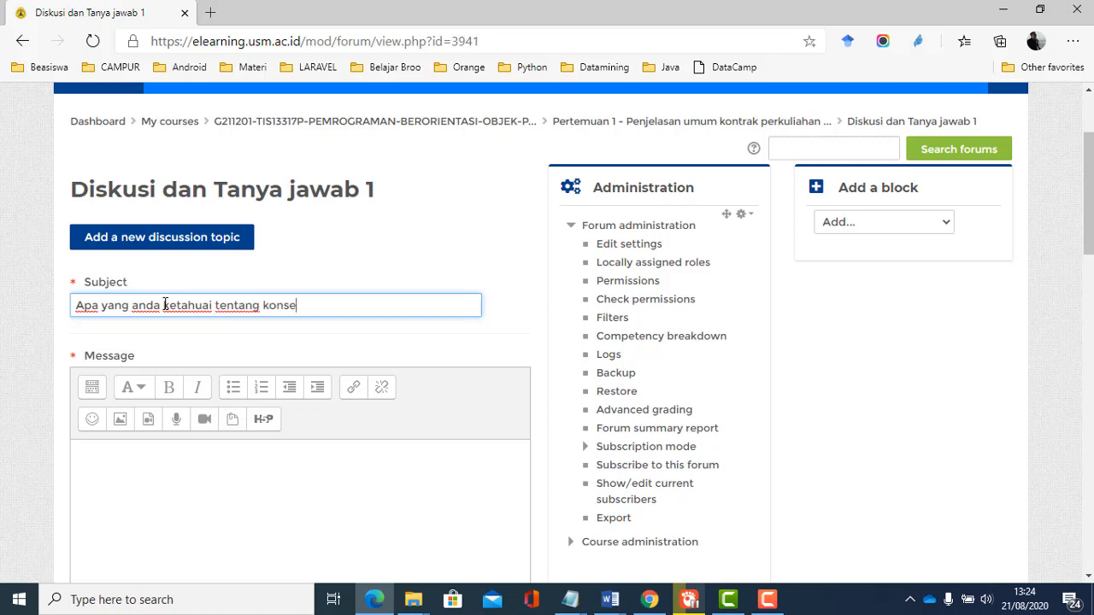
text(tentang konsep PBO?)
Step: Try to post the new discussion topic with only its subject filled in
scroll(142, 359, down, 3)
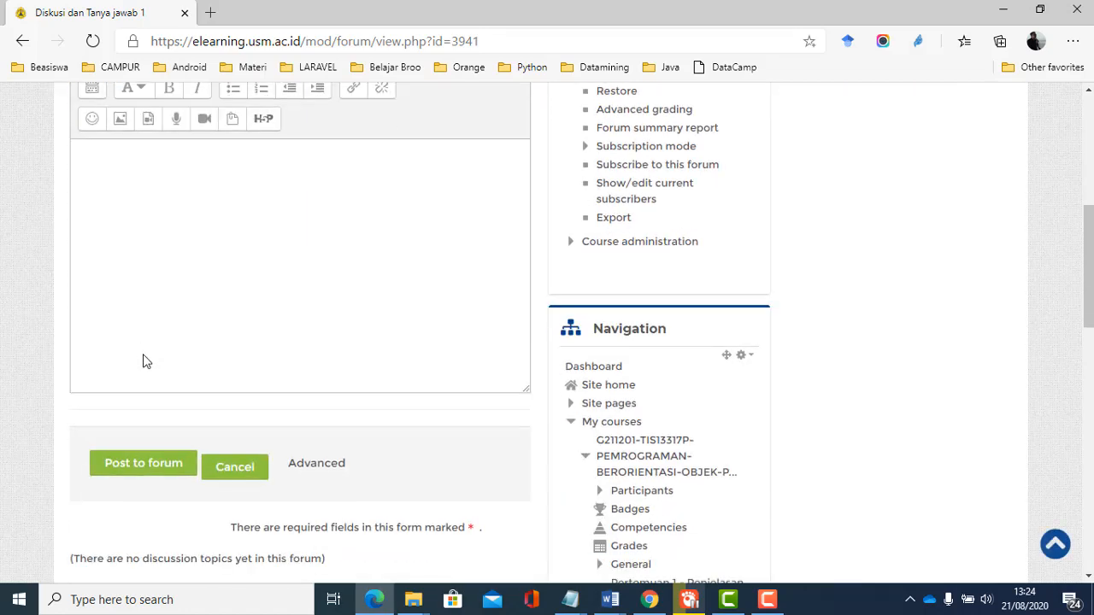
click(154, 462)
scroll(164, 401, up, 3)
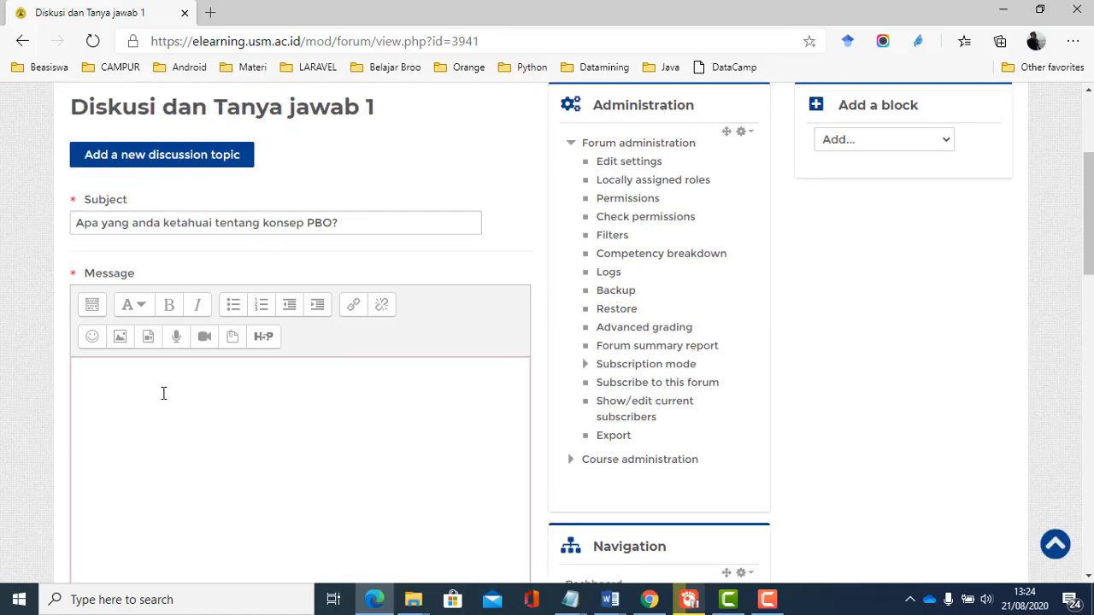
Step: Copy the subject text into the message body and post the discussion topic to the forum
click(235, 229)
key(ctrl+a)
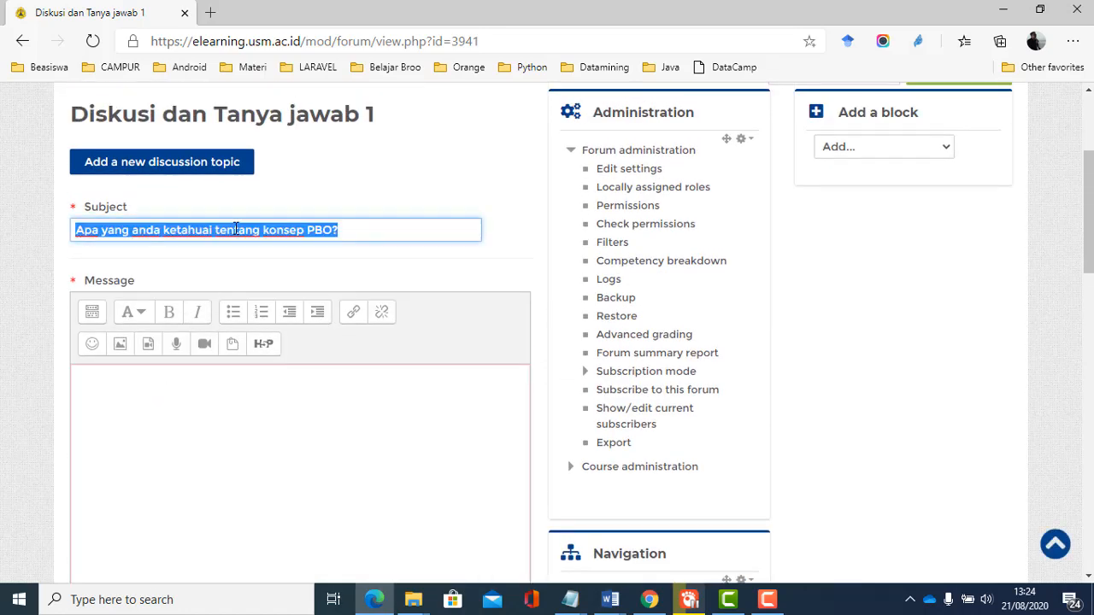
right_click(230, 231)
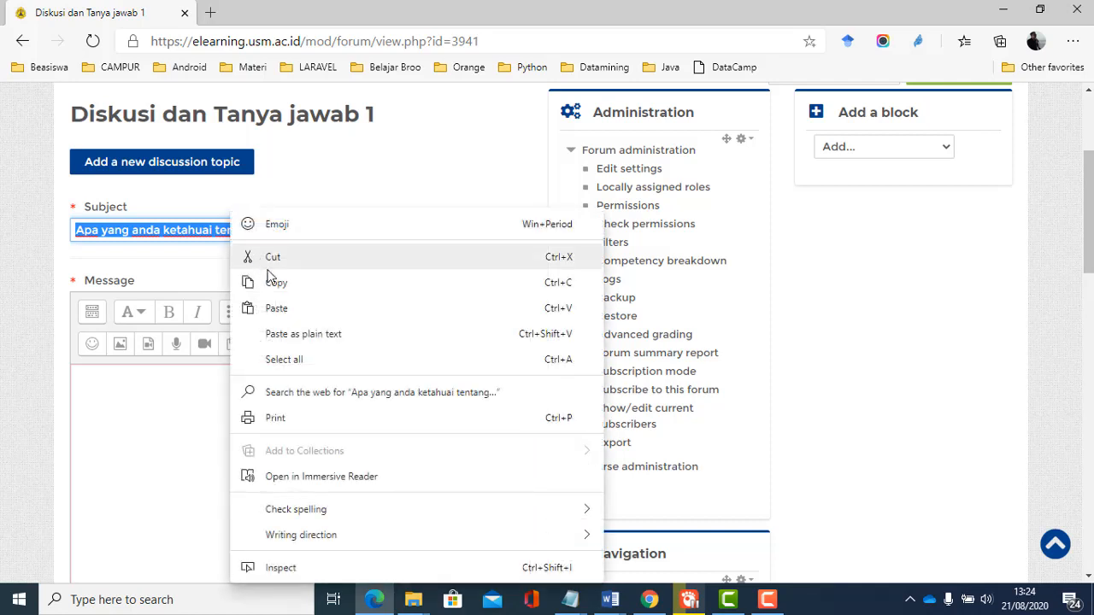
click(273, 279)
right_click(133, 397)
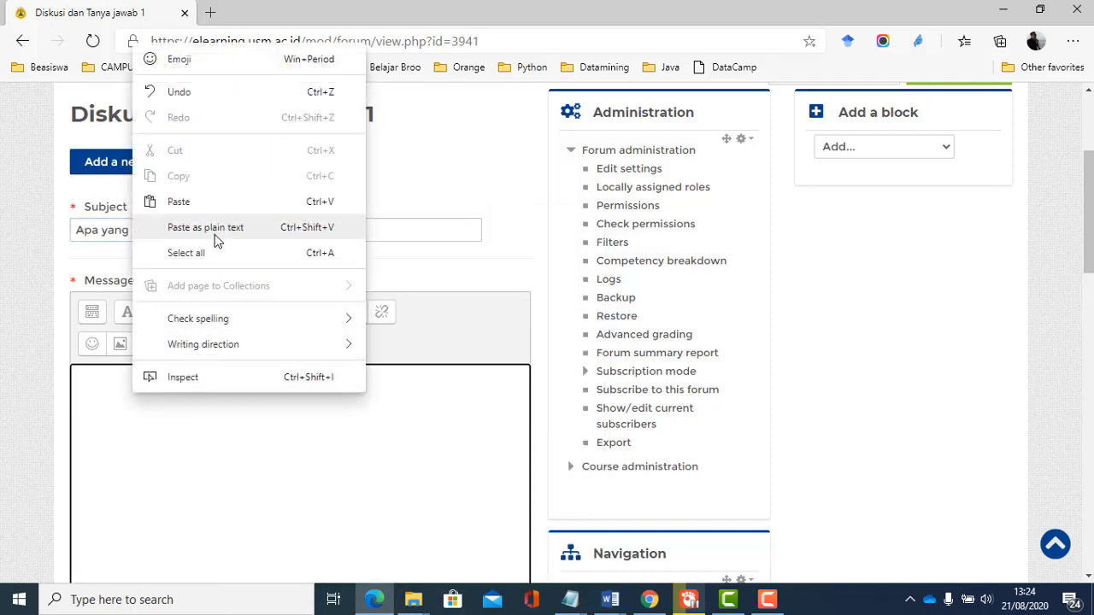
click(206, 203)
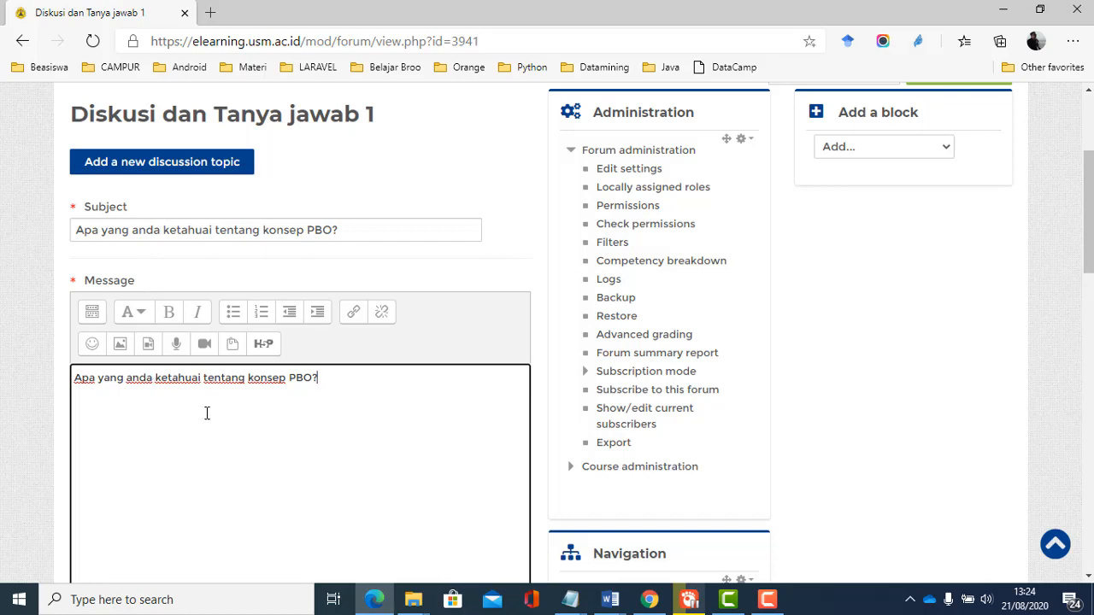
scroll(164, 400, down, 5)
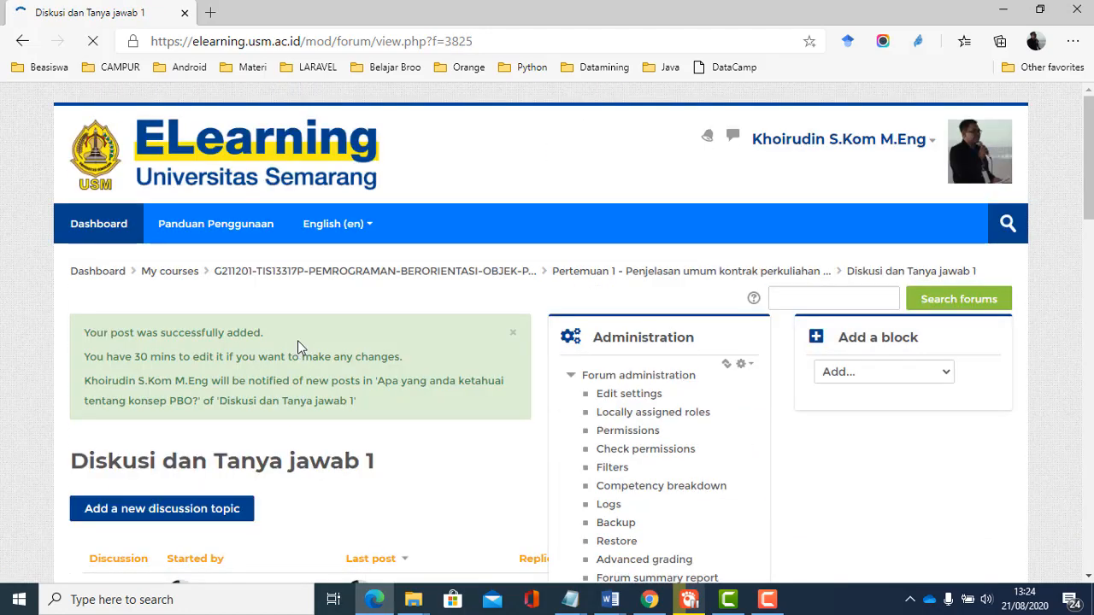
Step: Check the posted topic in the forum, return to the course page, and turn editing off
scroll(298, 341, down, 2)
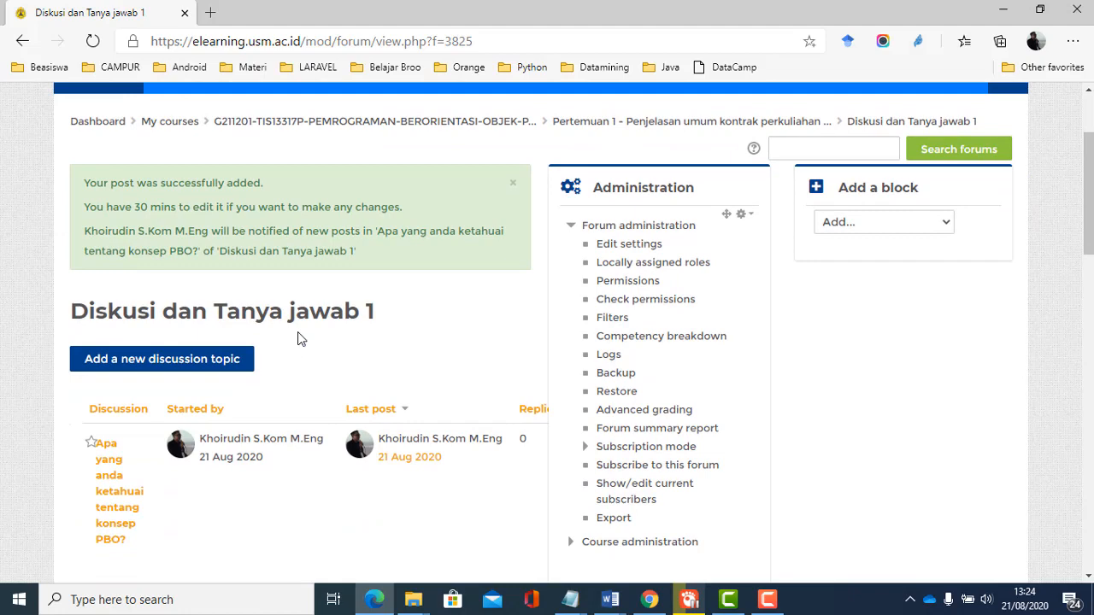
scroll(294, 332, down, 2)
scroll(286, 322, up, 2)
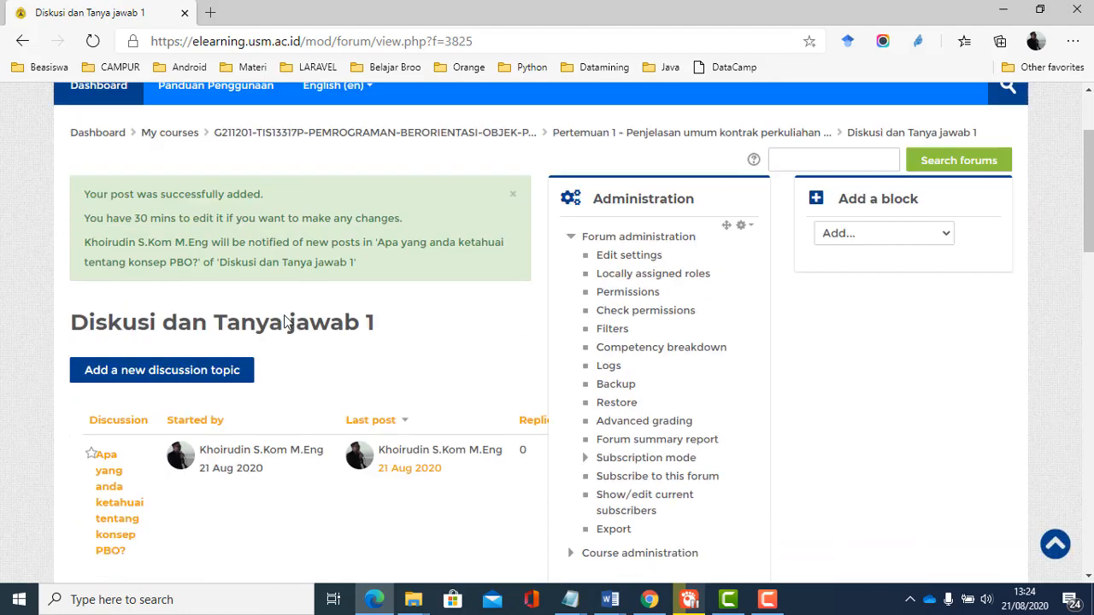
scroll(286, 320, up, 2)
scroll(285, 319, down, 2)
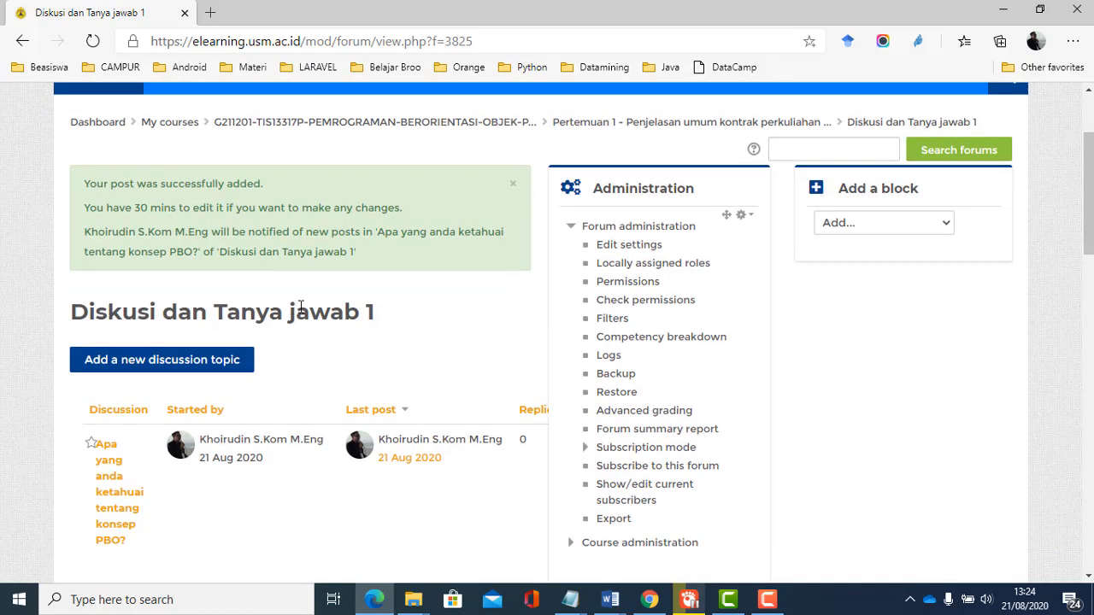
click(441, 124)
scroll(297, 256, down, 1)
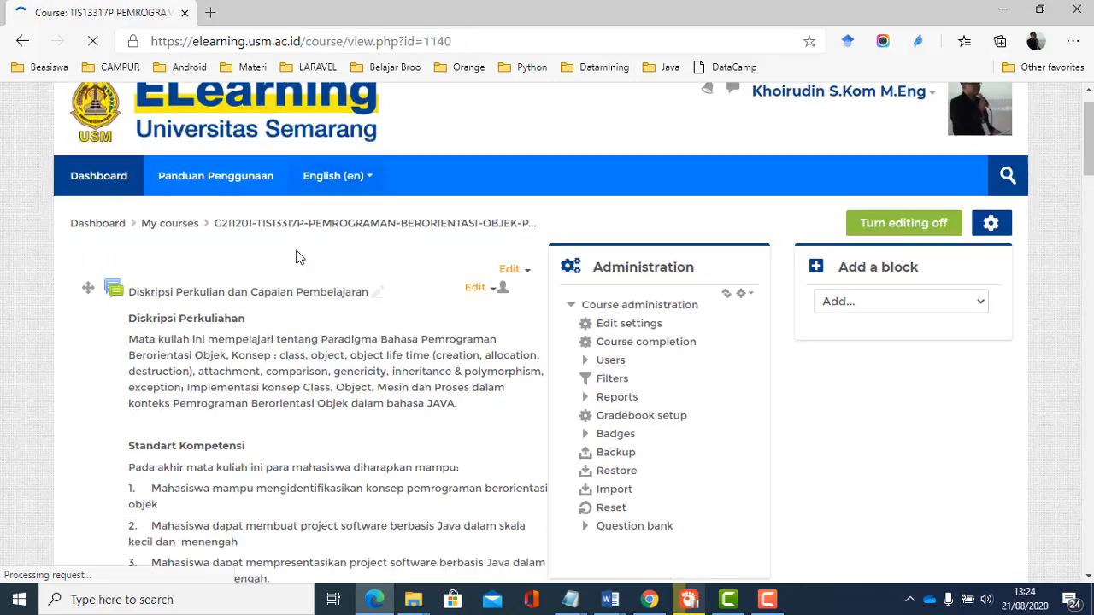
scroll(296, 256, down, 10)
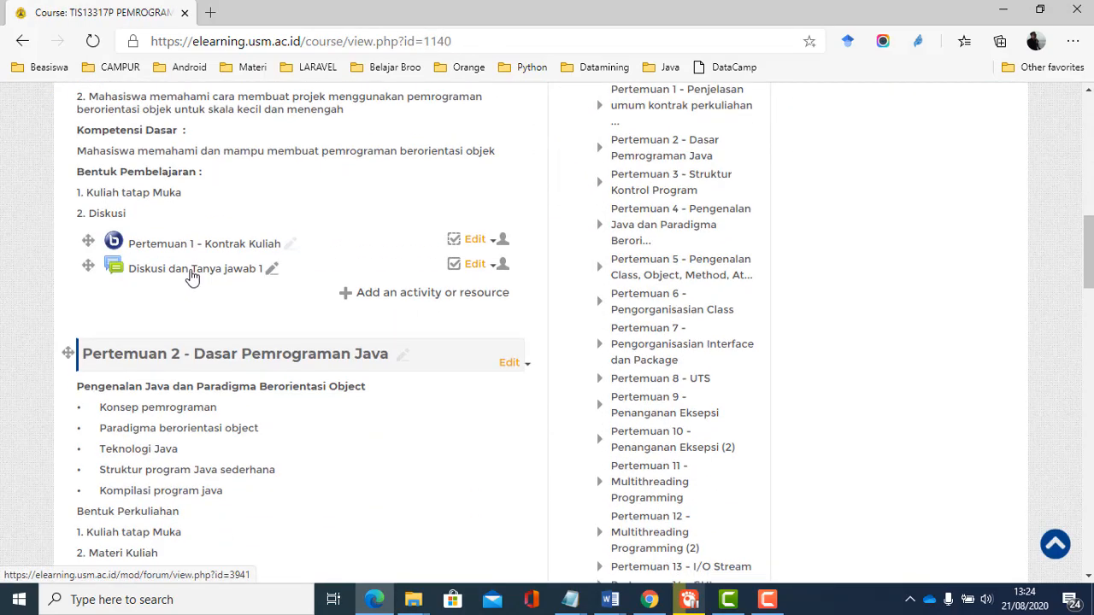
scroll(769, 224, up, 10)
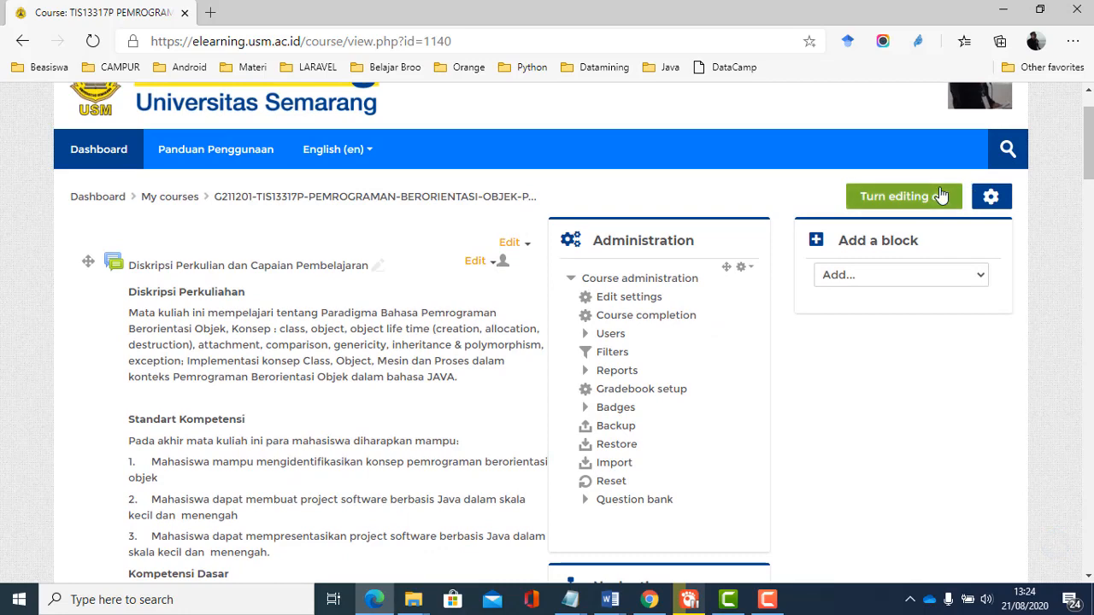
click(939, 195)
Step: Open the Diskusi dan Tanya jawab 1 forum from Pertemuan 1 and view its discussion topic about konsep PBO
scroll(440, 282, down, 10)
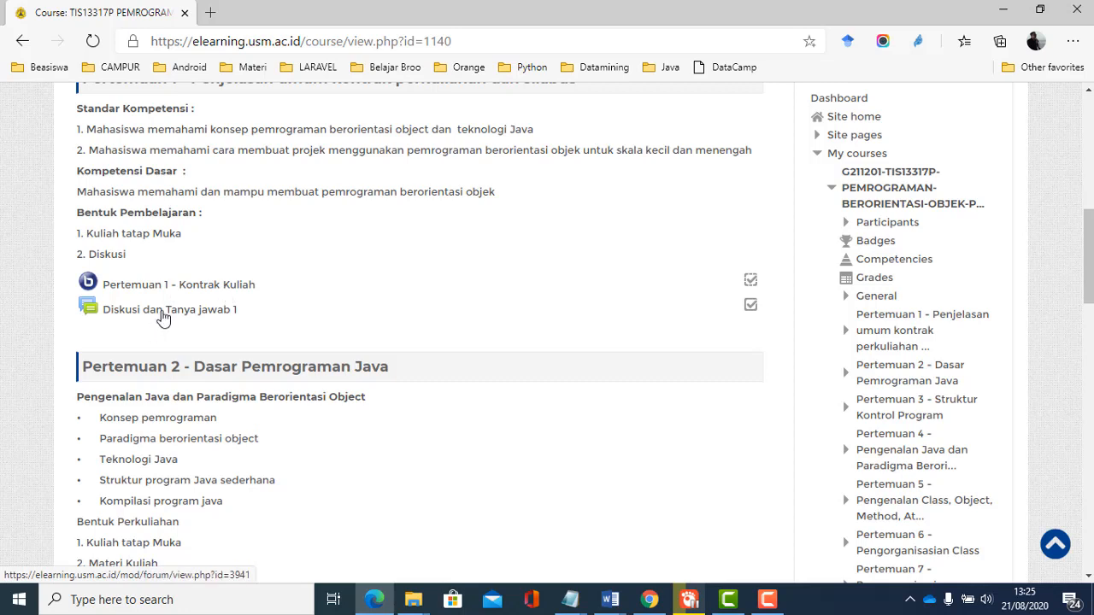
click(162, 312)
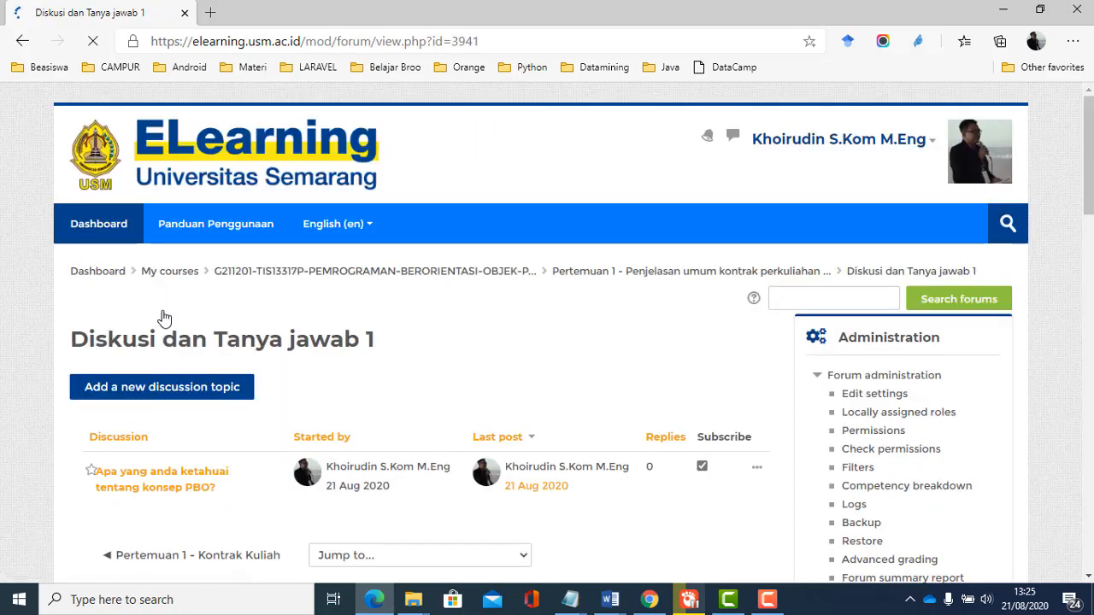
scroll(165, 318, down, 3)
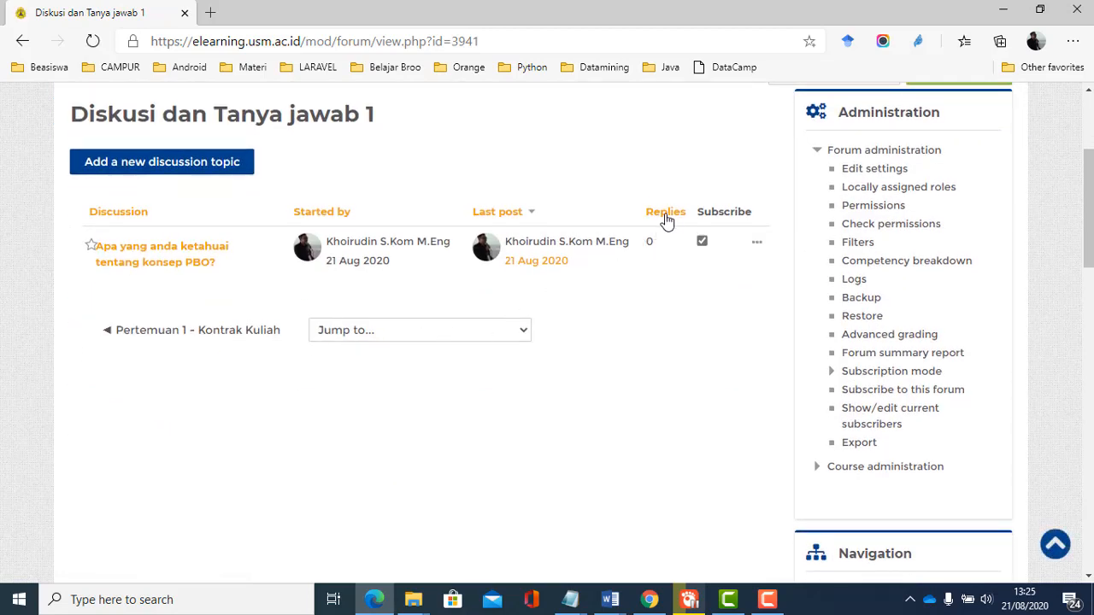
click(158, 262)
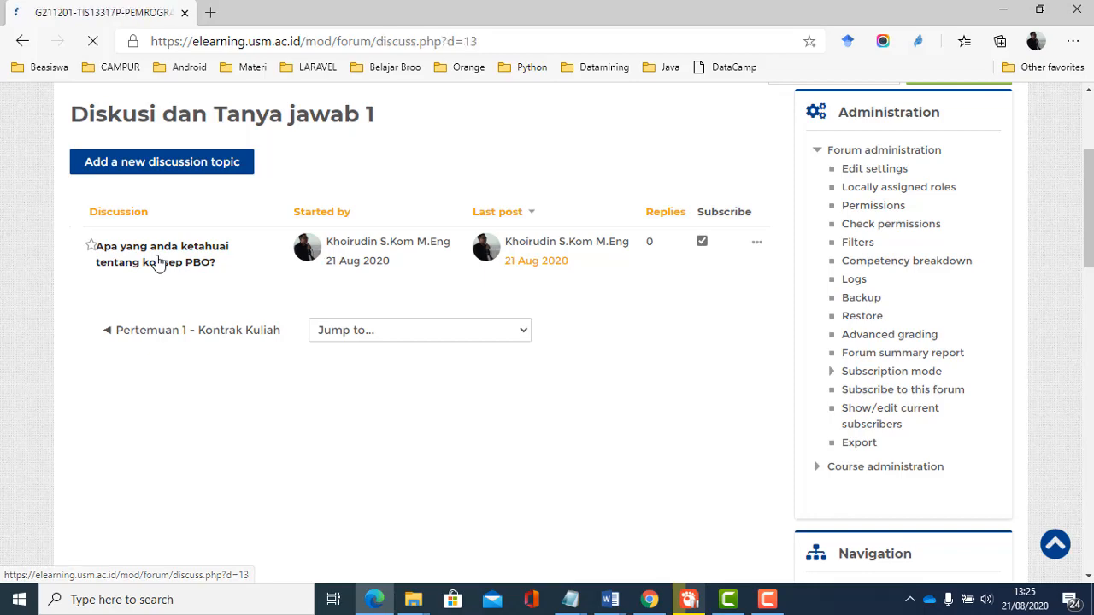
scroll(403, 238, down, 3)
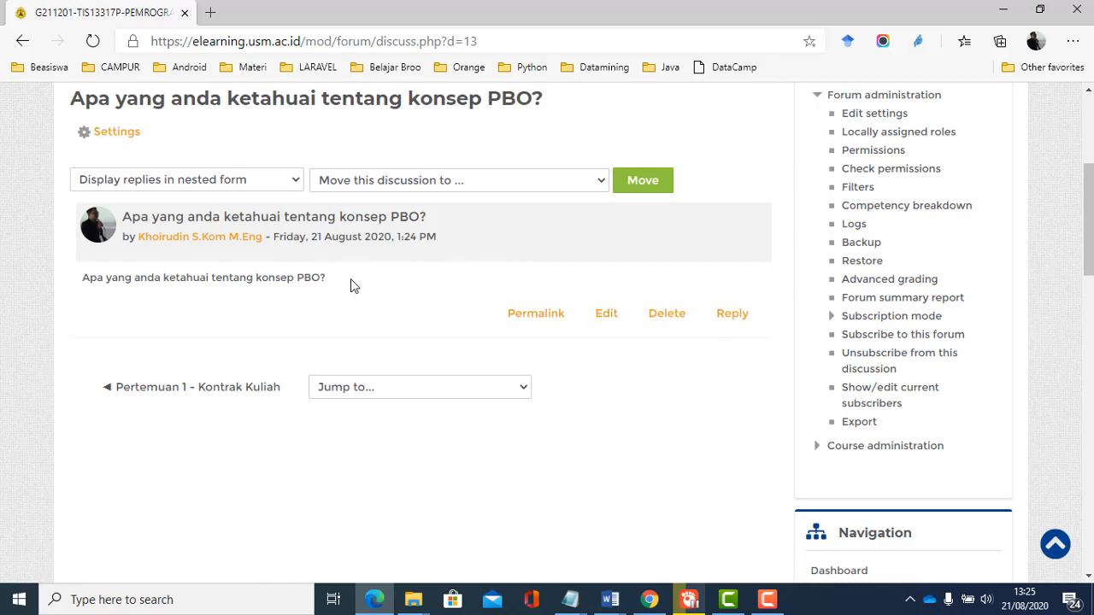
Step: Return to the course page from the discussion and turn editing on
scroll(350, 285, up, 2)
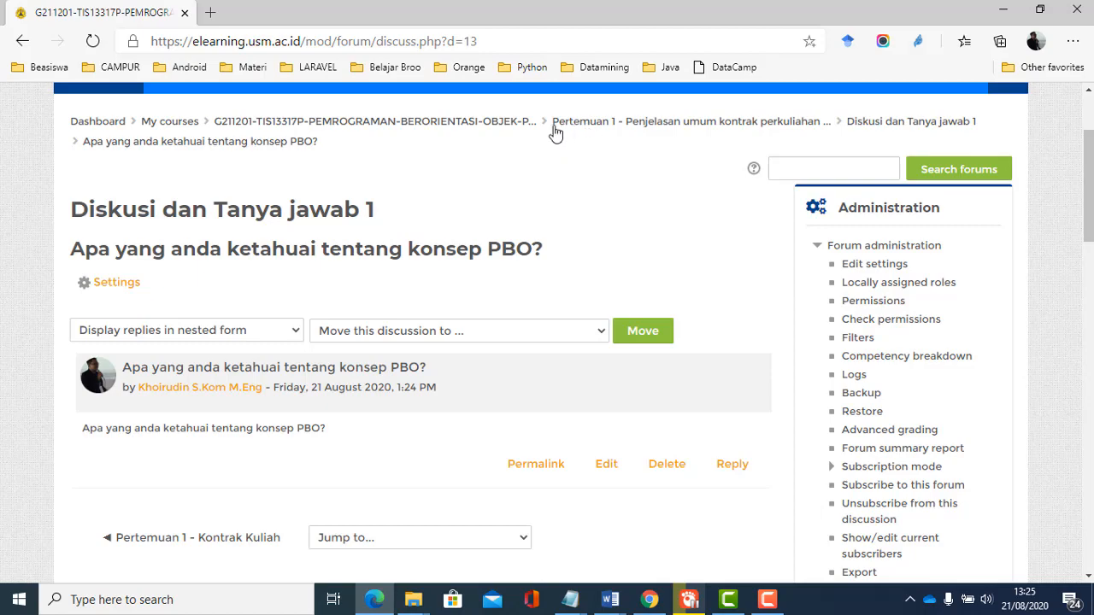
click(476, 126)
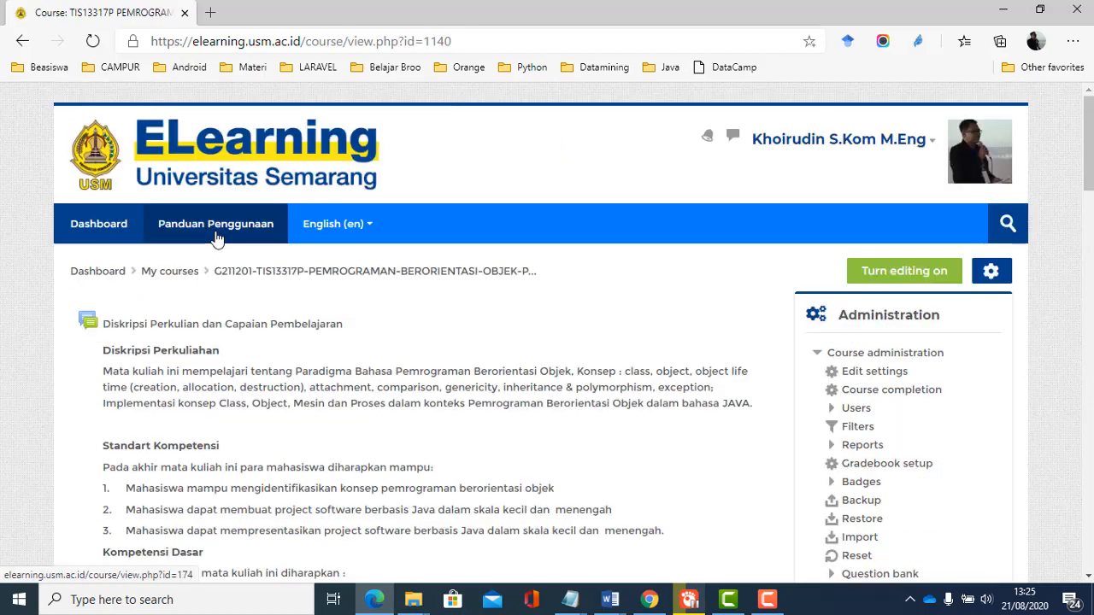
scroll(217, 235, down, 6)
scroll(293, 269, down, 2)
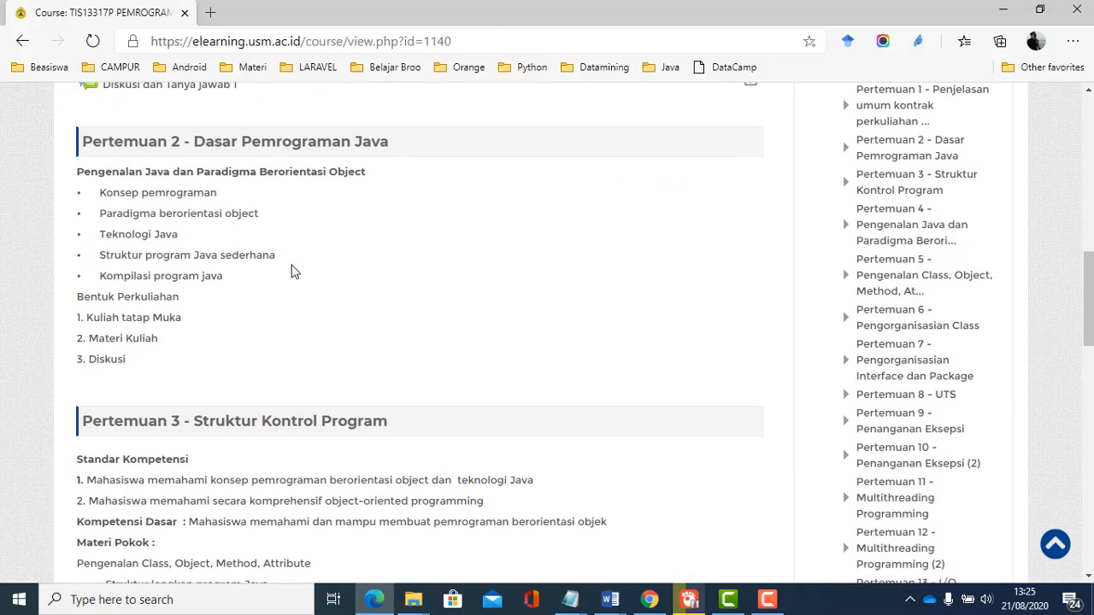
scroll(627, 236, up, 8)
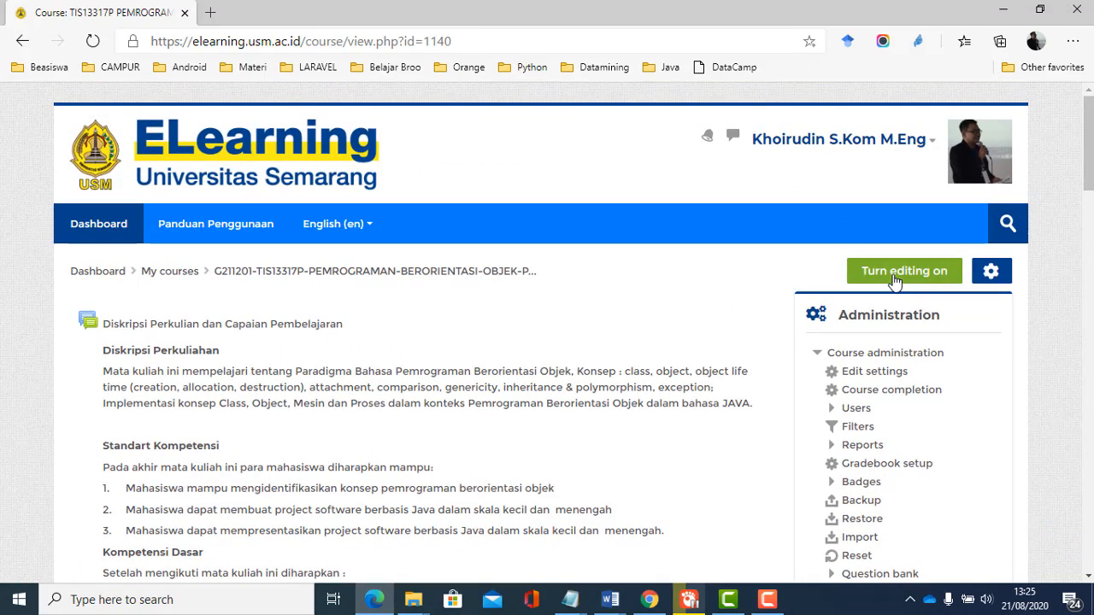
click(893, 275)
Step: Start adding a File resource to the Pertemuan 2 - Dasar Pemrograman Java section
scroll(436, 305, down, 12)
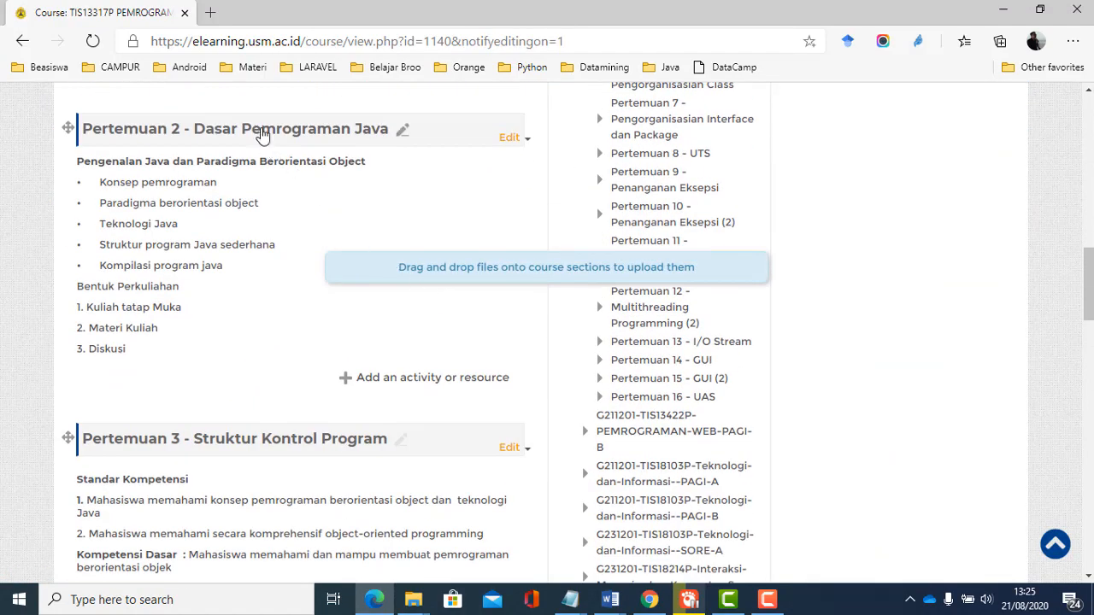
click(418, 382)
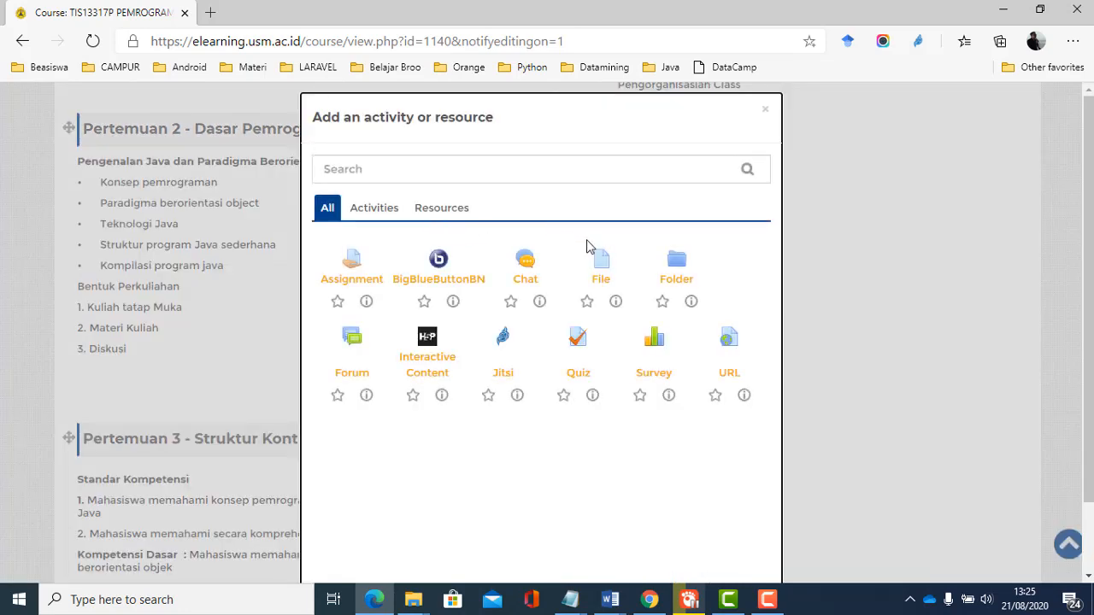
click(602, 272)
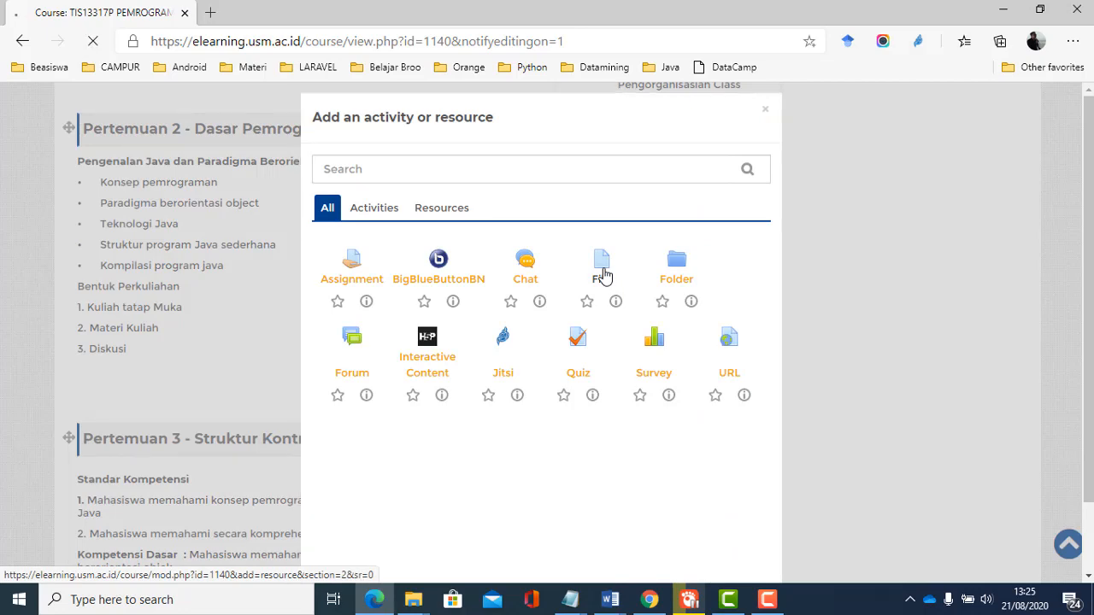
scroll(344, 325, down, 5)
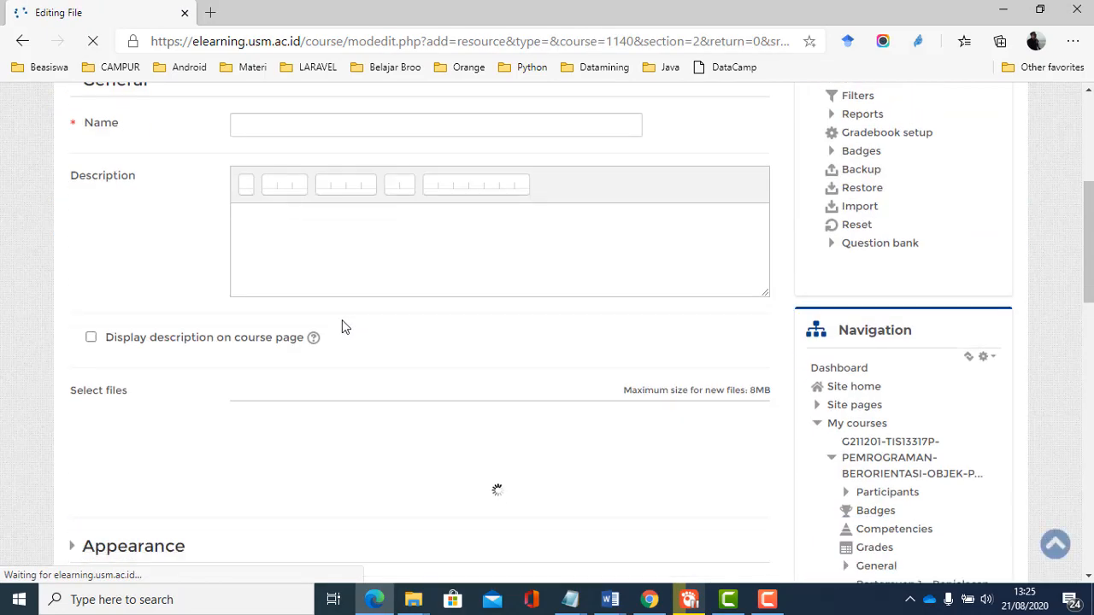
Step: Name the new file resource "Dasar Pemrograman java" and go to its file selection area
scroll(342, 316, up, 1)
click(269, 181)
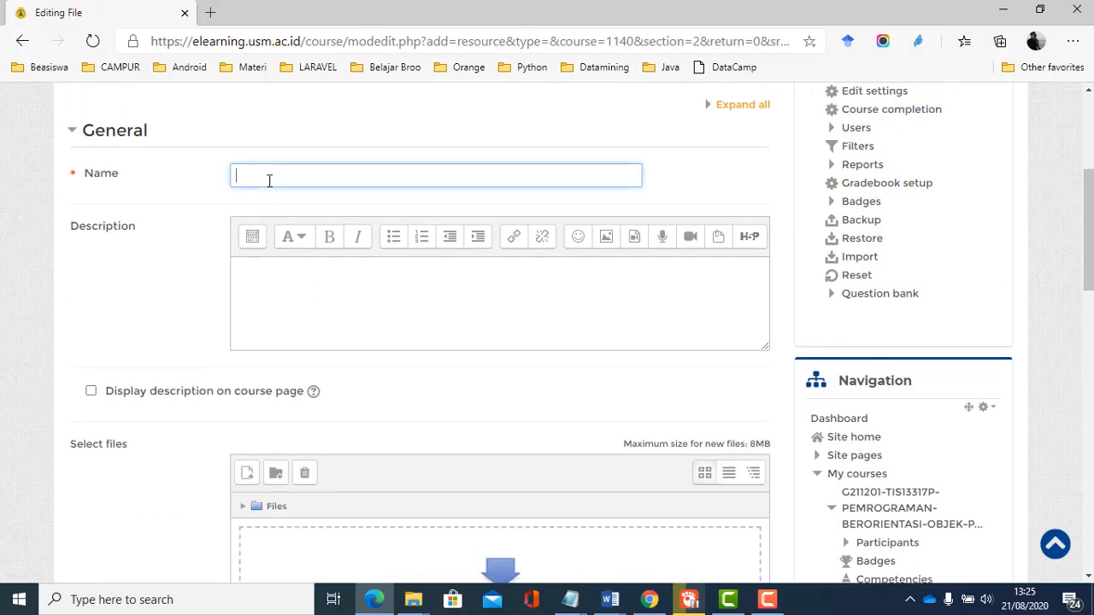
text(Dasar)
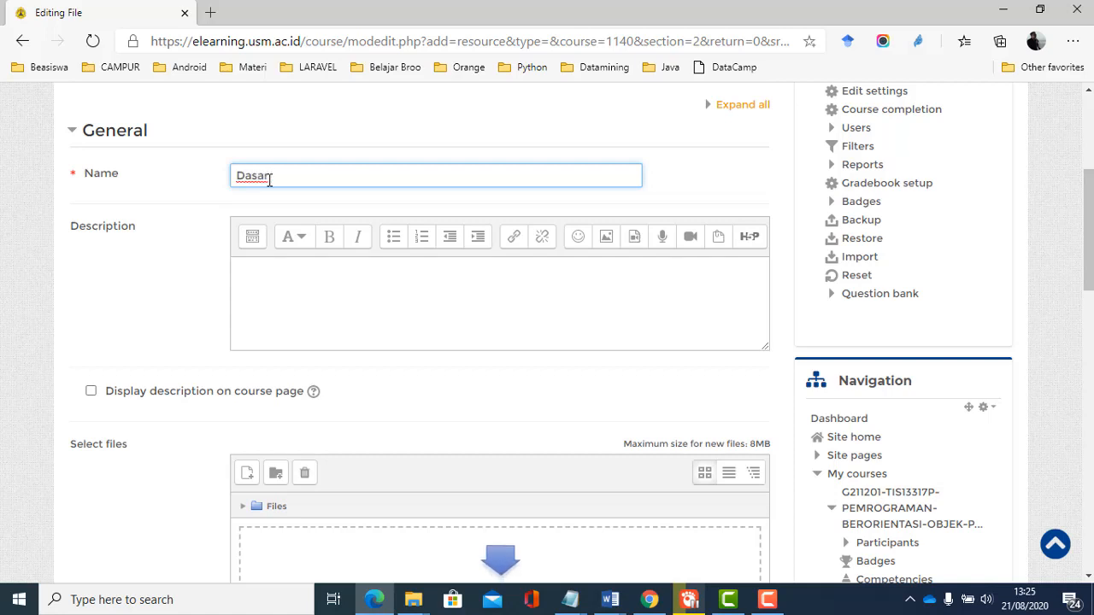
scroll(261, 247, up, 3)
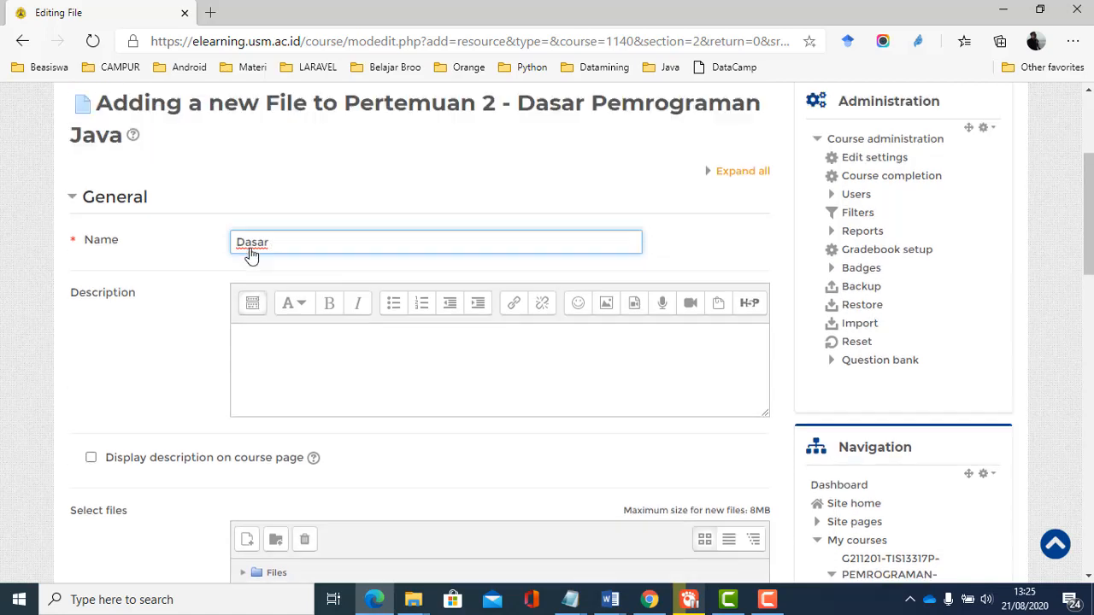
scroll(252, 258, down, 3)
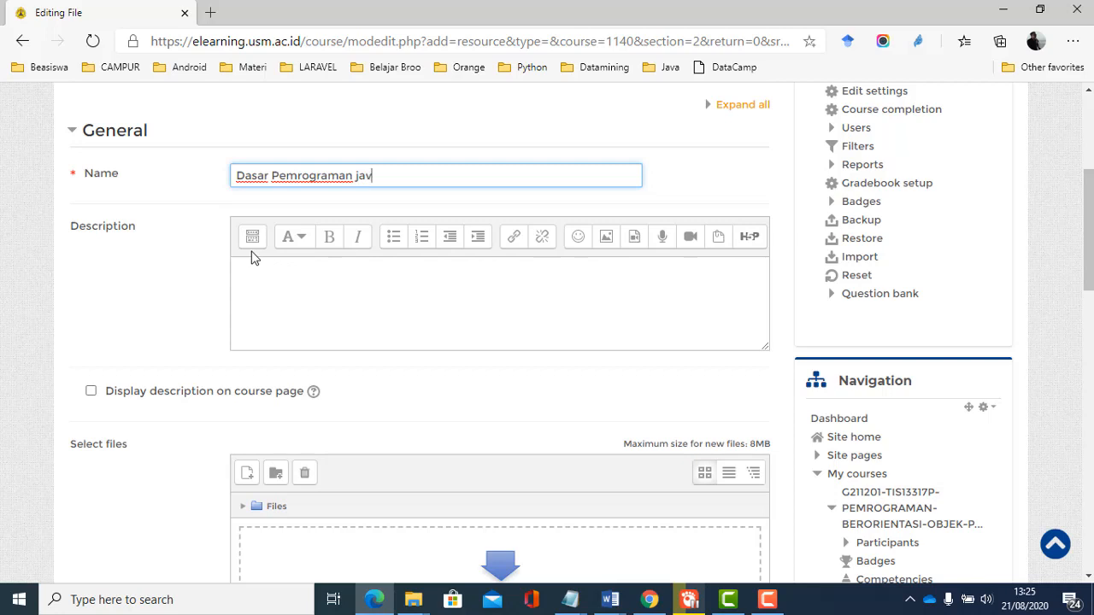
scroll(297, 334, down, 3)
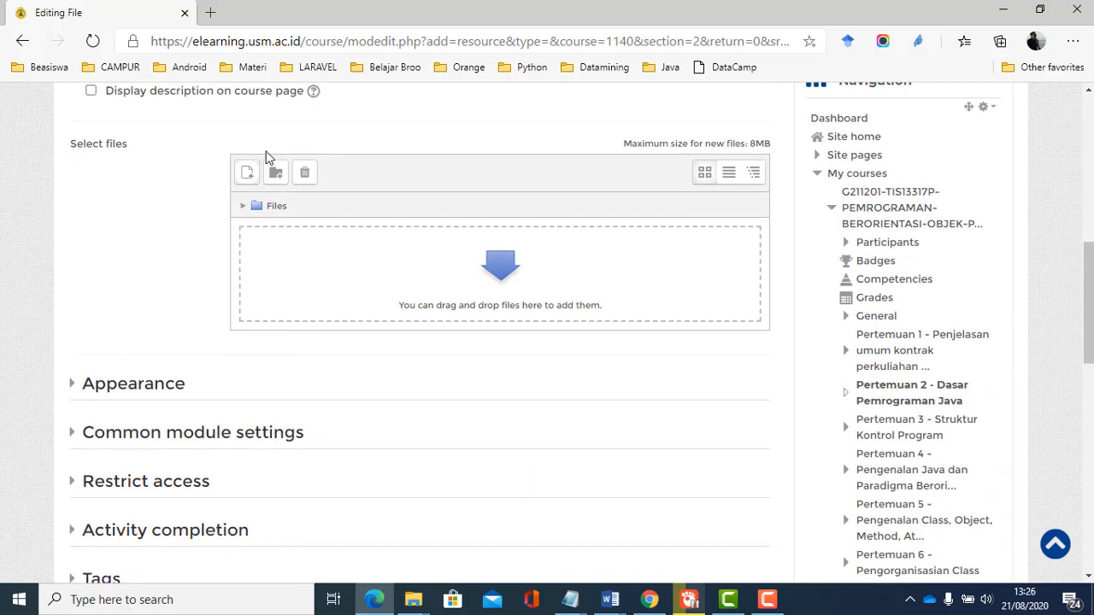
Step: Open the upload form for the new file resource and start choosing a local file
click(246, 175)
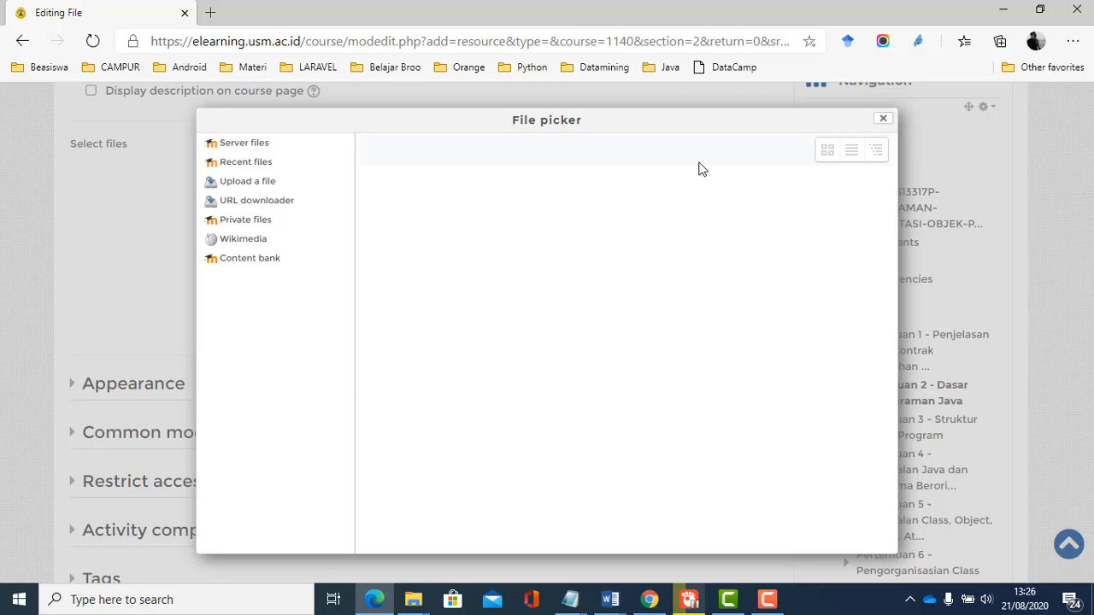
click(880, 120)
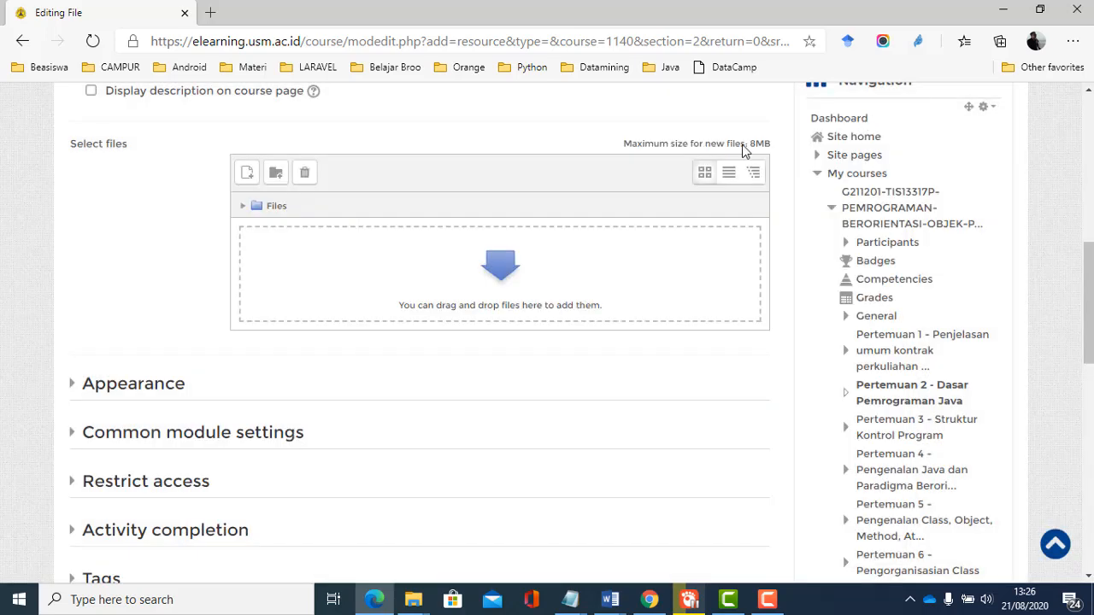
click(250, 174)
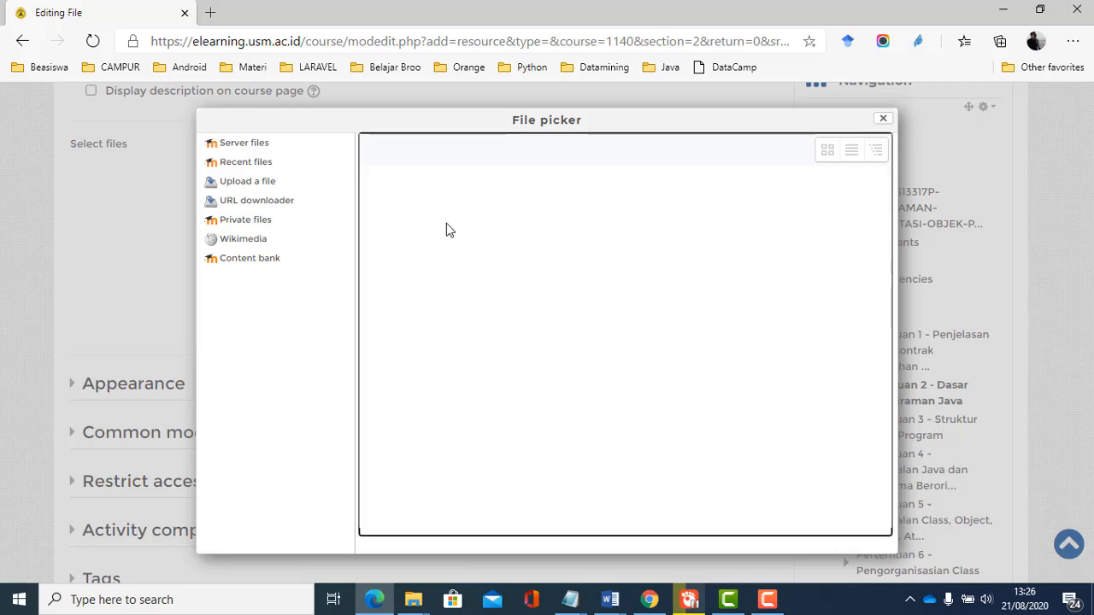
click(257, 184)
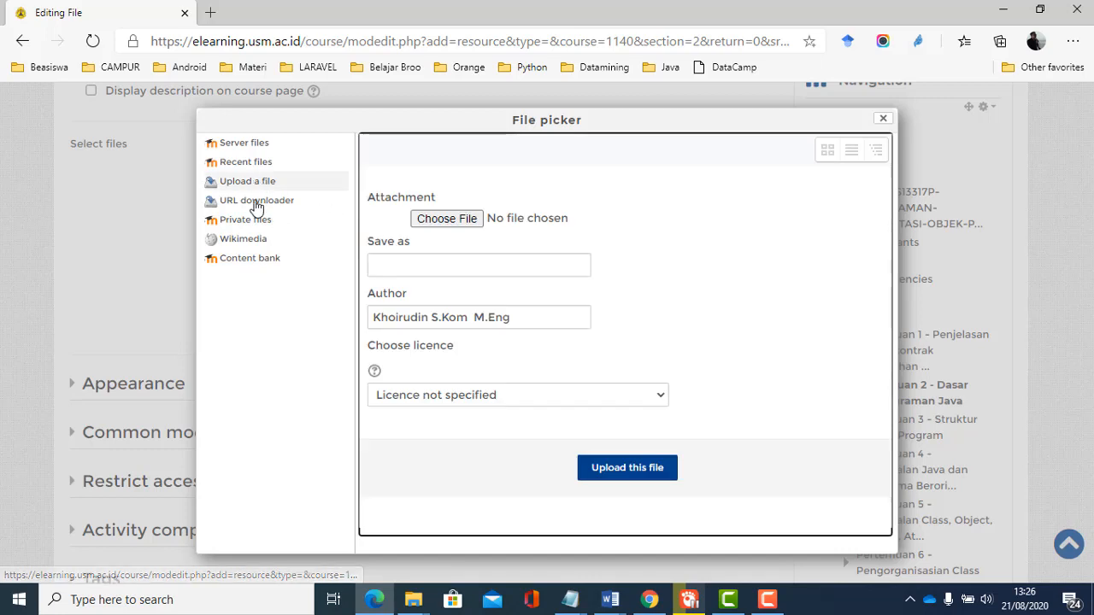
click(459, 221)
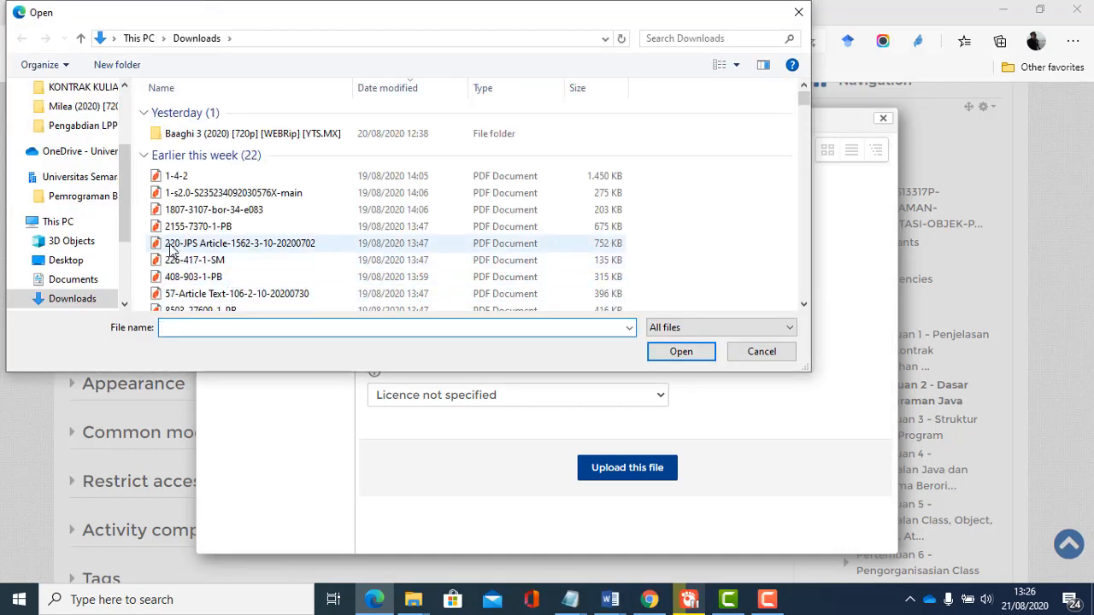
Step: Browse drive G: through DATA AND DOCUMENT, MATERI NGAJAR USM and PBO, and open the lecturer's own subfolder
drag(124, 196, 121, 249)
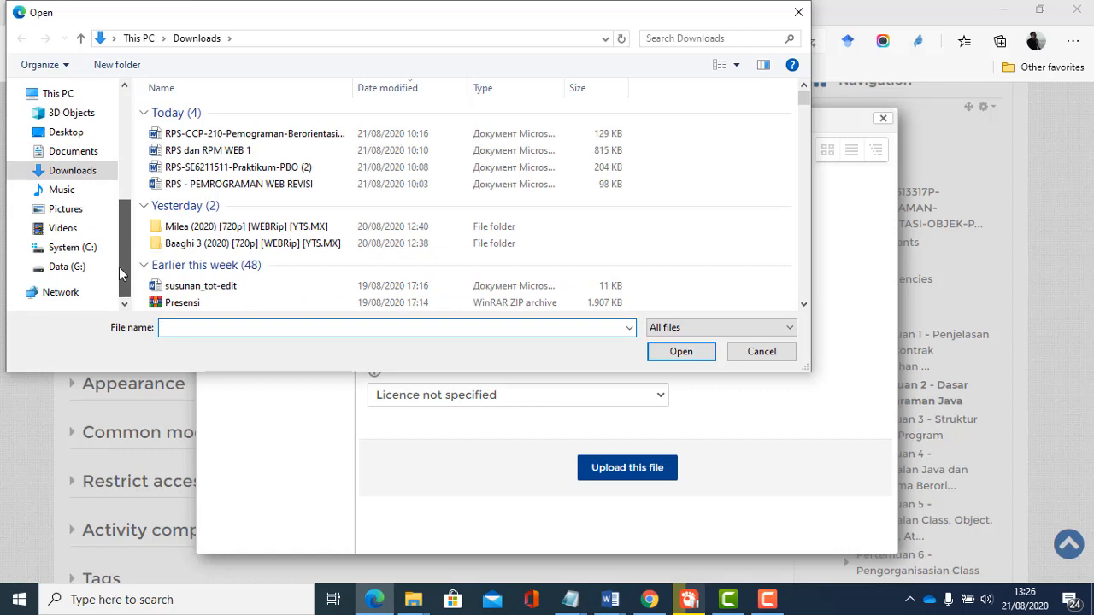
scroll(51, 265, up, 5)
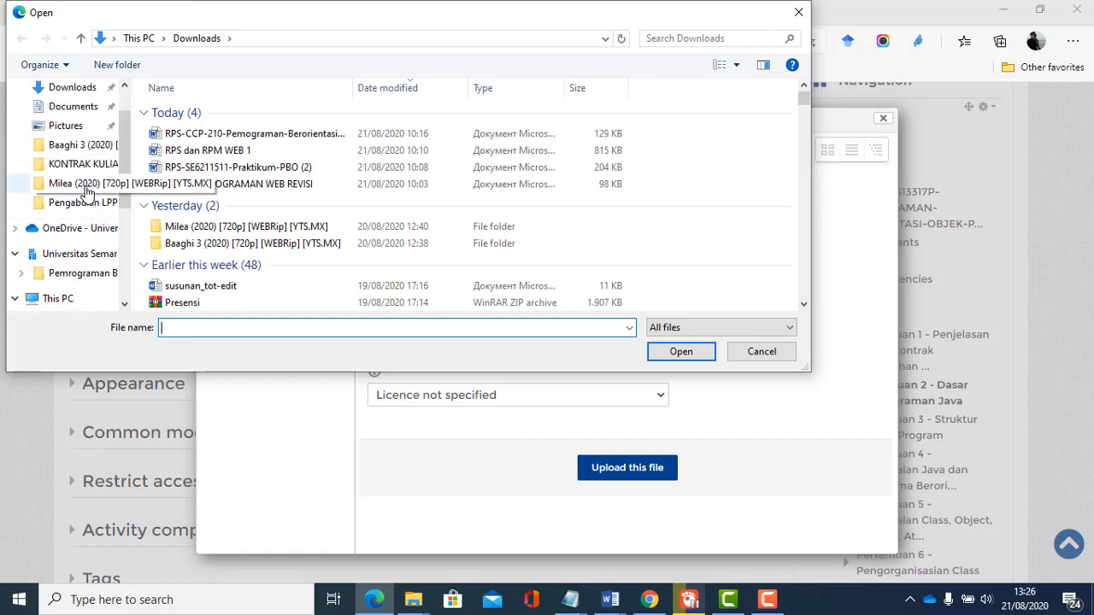
scroll(85, 192, up, 1)
scroll(85, 192, down, 1)
scroll(85, 191, down, 5)
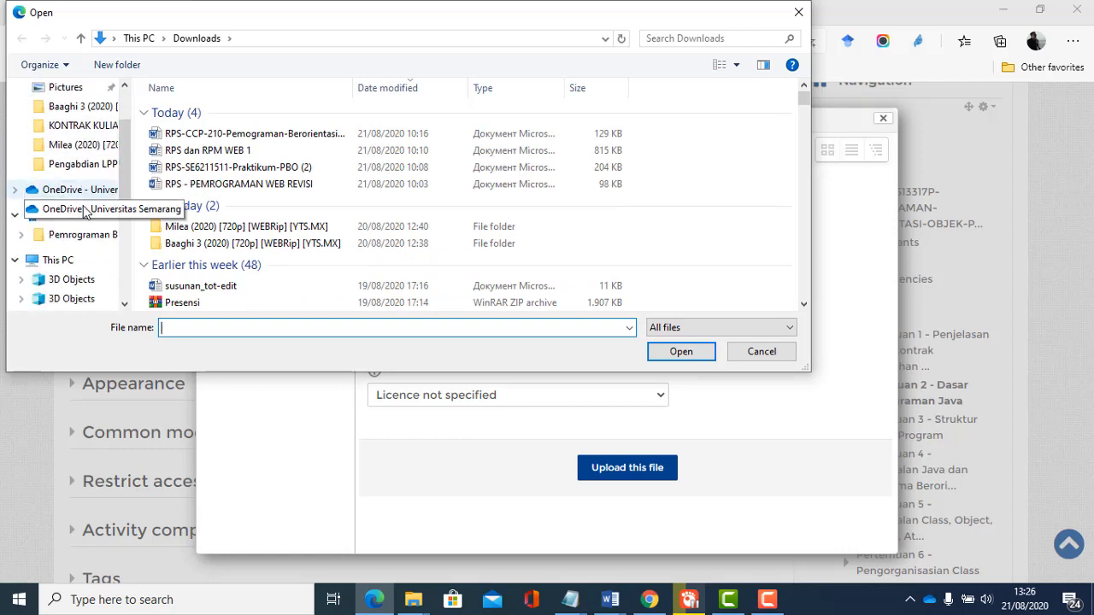
click(79, 264)
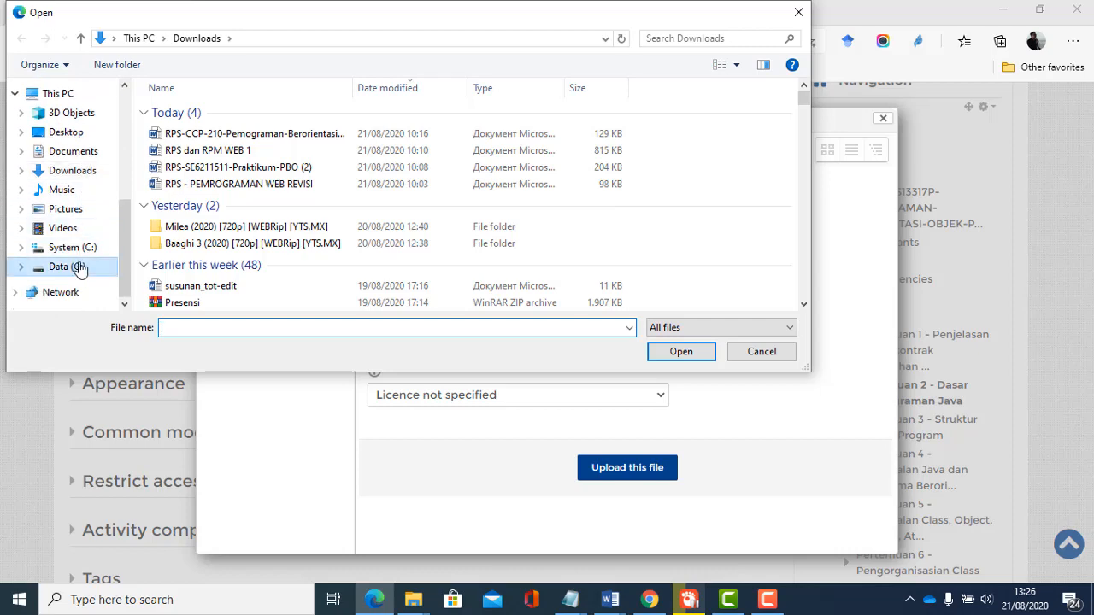
click(232, 162)
double_click(232, 163)
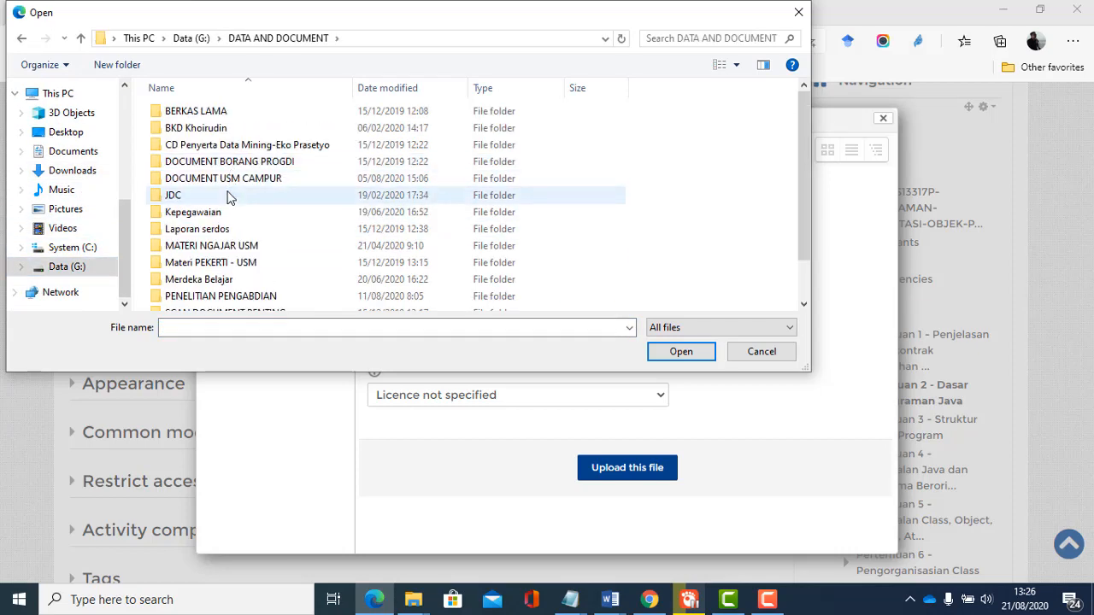
double_click(229, 247)
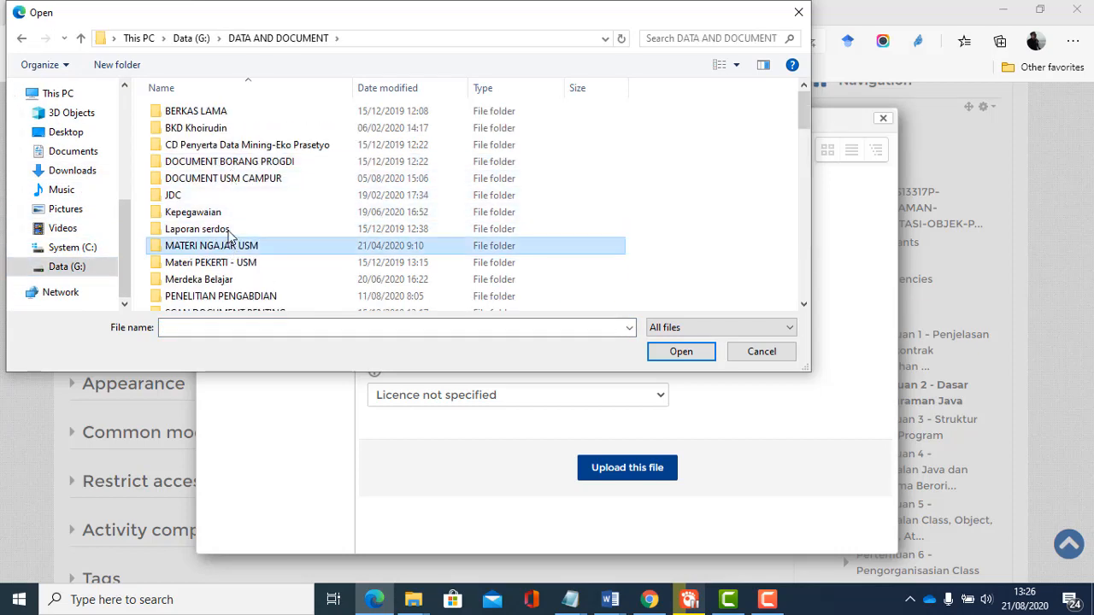
key(p)
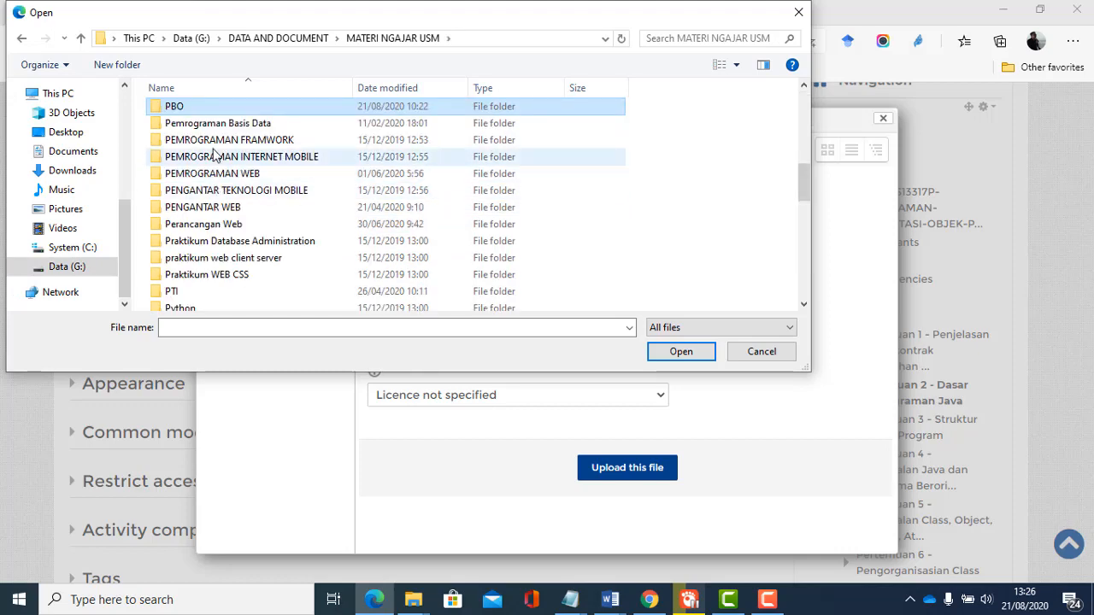
double_click(212, 110)
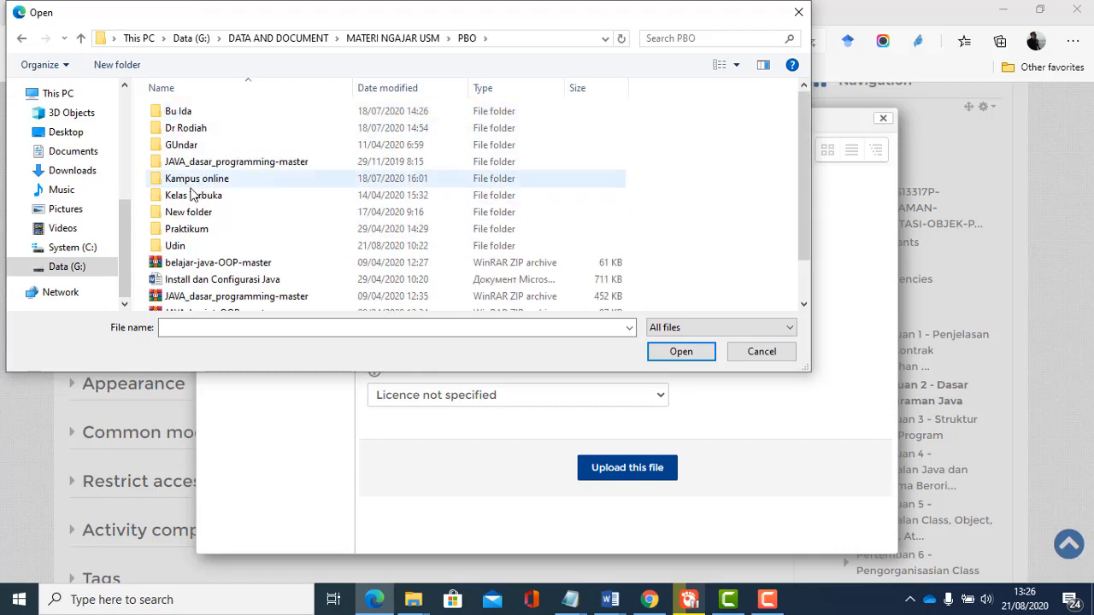
double_click(190, 245)
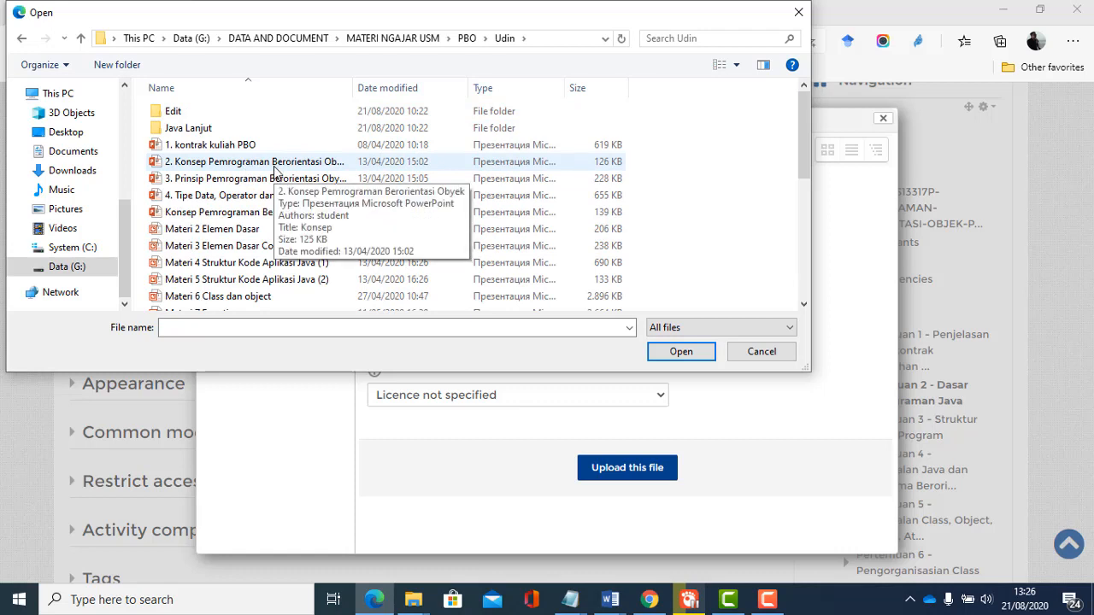
Step: Choose the presentation "2. Konsep Pemrograman Berorientasi Obyek" and upload it to the file resource
click(275, 164)
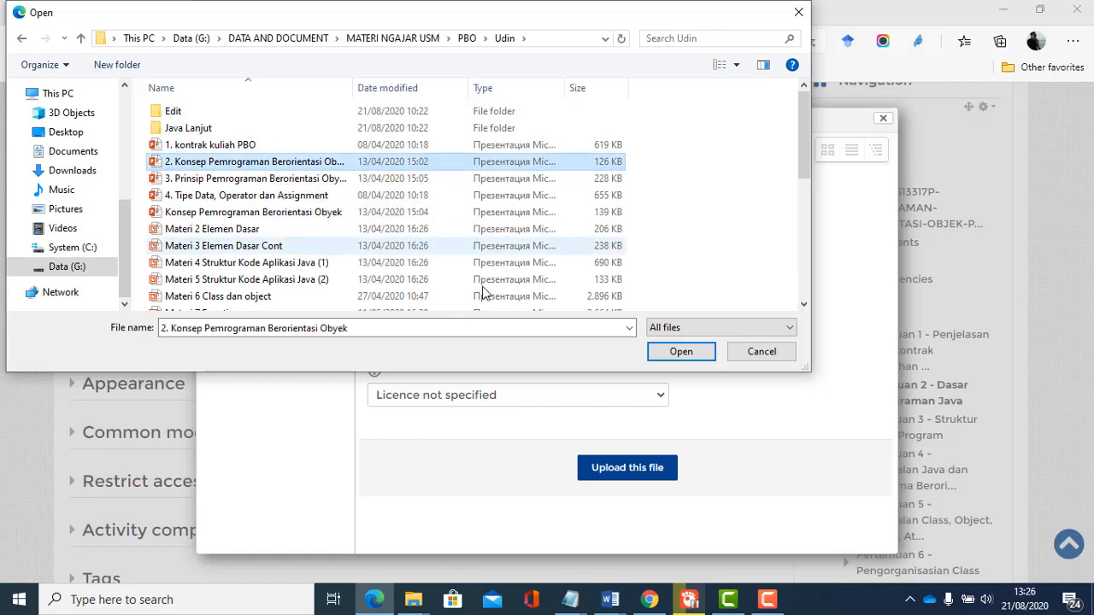
click(681, 352)
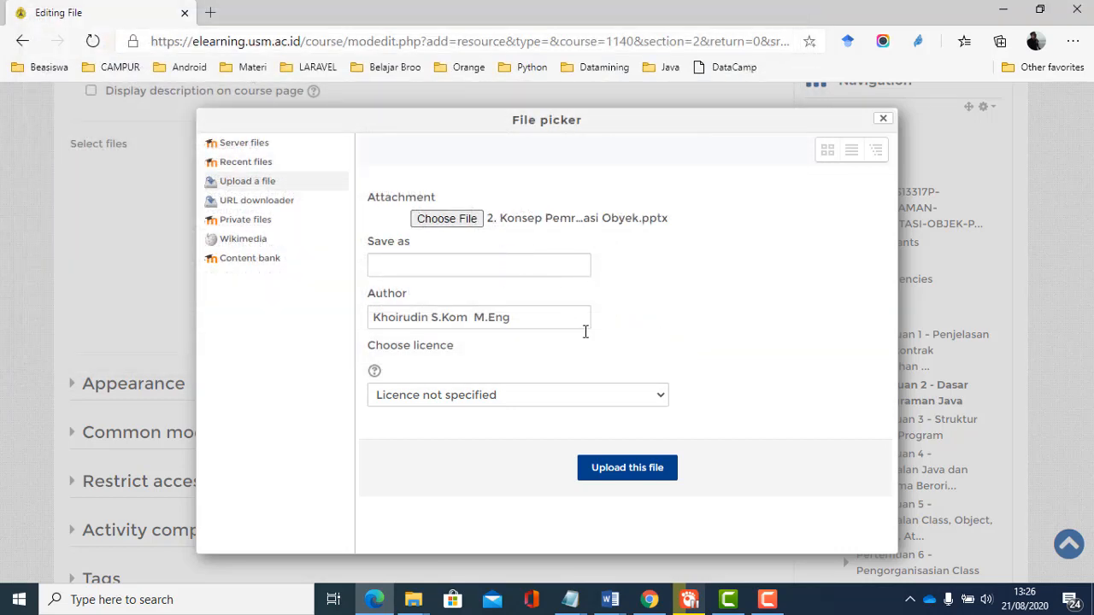
click(631, 473)
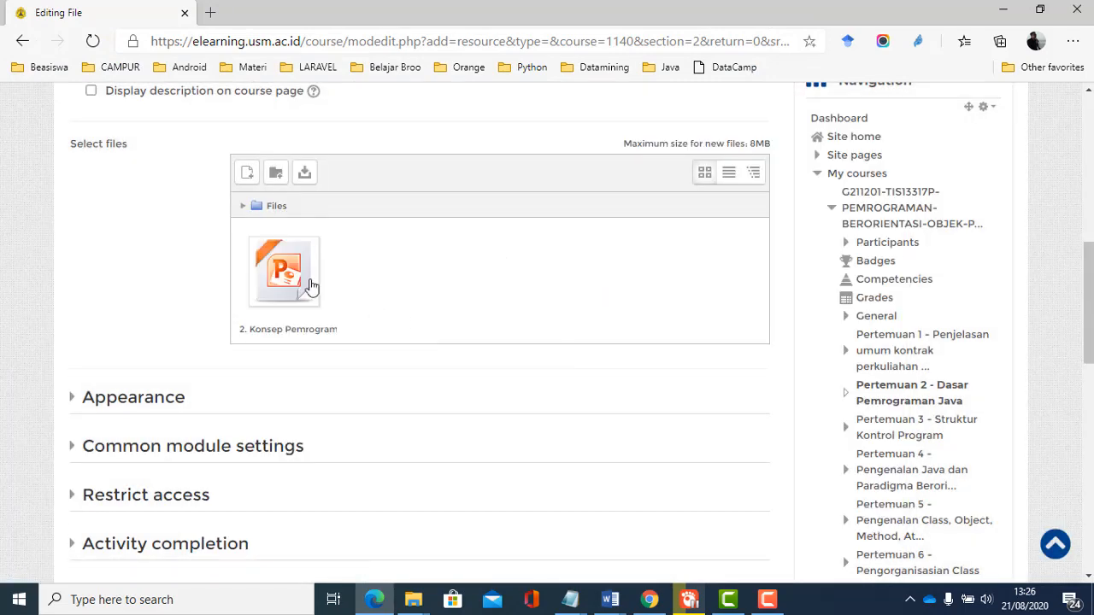
Step: Save the Dasar Pemrograman java file resource and return to the course page
scroll(310, 286, down, 6)
scroll(442, 298, up, 2)
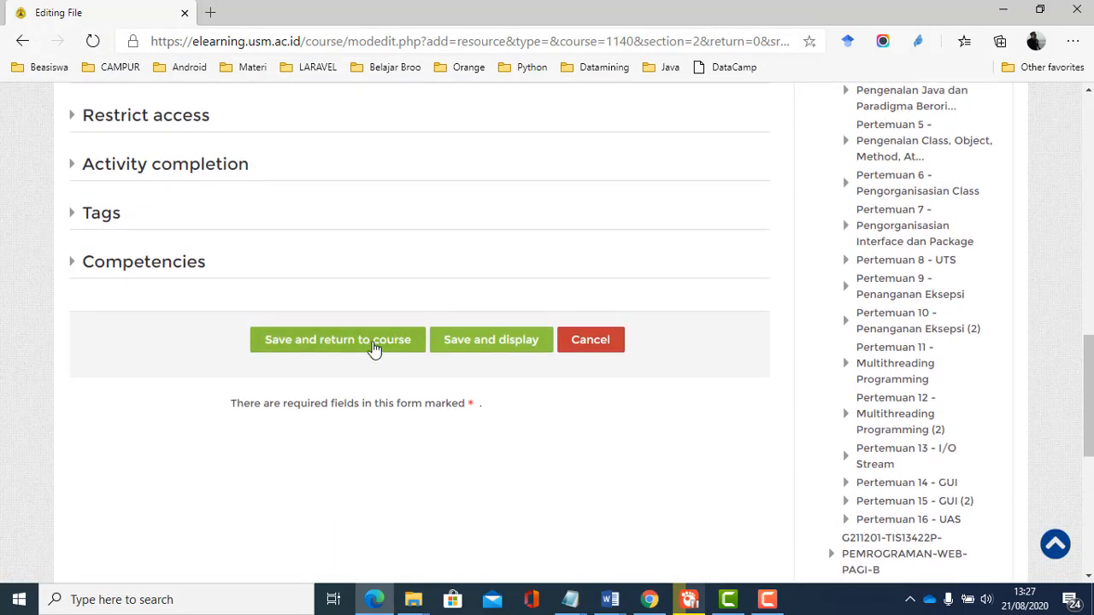
click(340, 340)
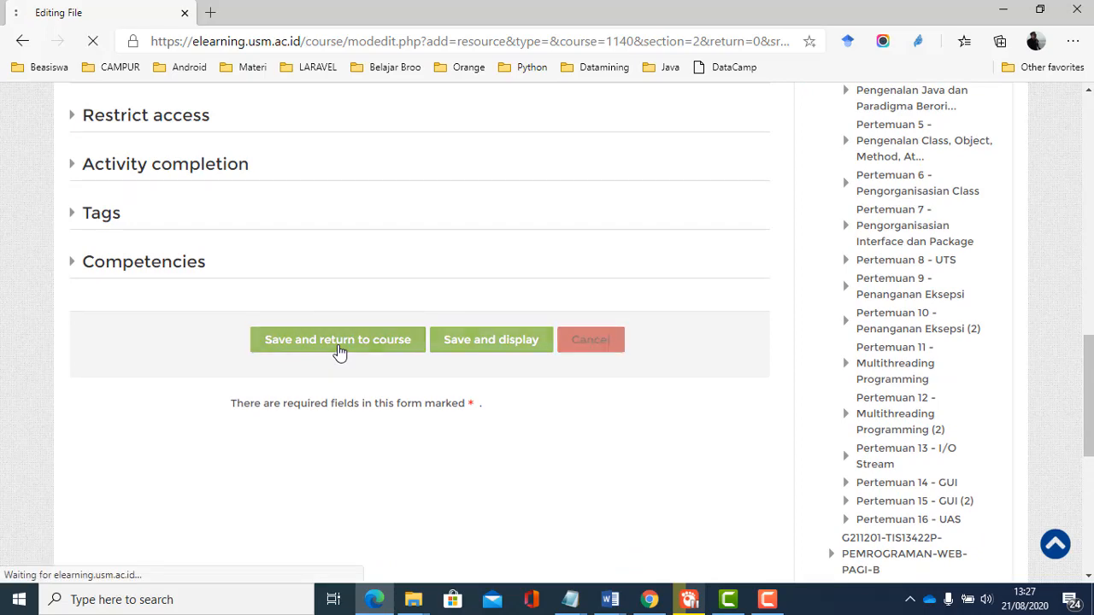
Step: Start adding a File resource to the Pertemuan 1 - Penjelasan umum kontrak perkuliahan dan silabus section
scroll(340, 350, up, 2)
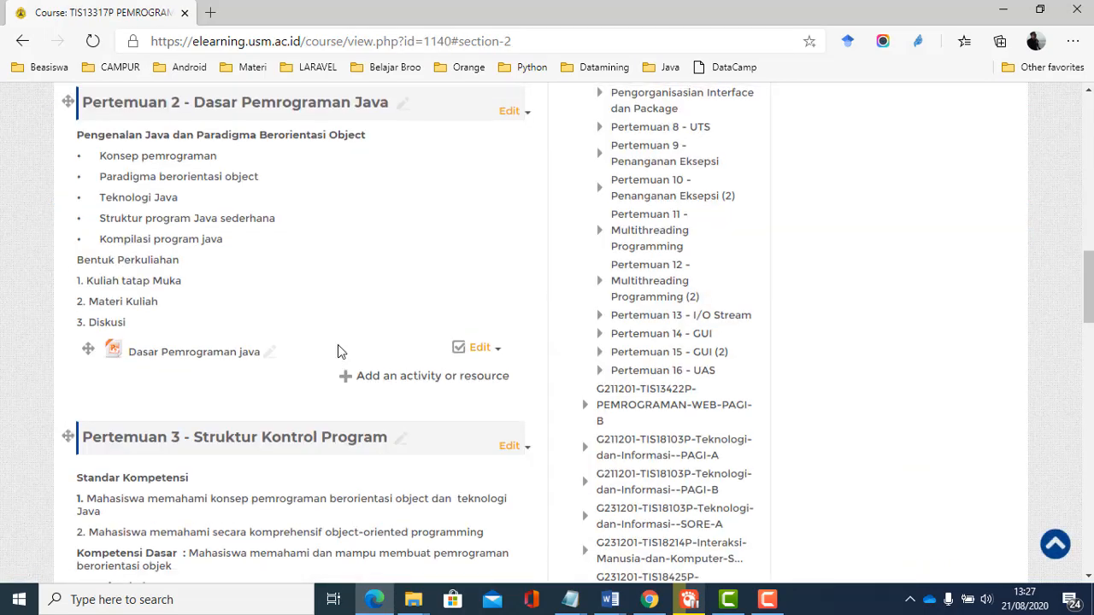
scroll(254, 387, down, 2)
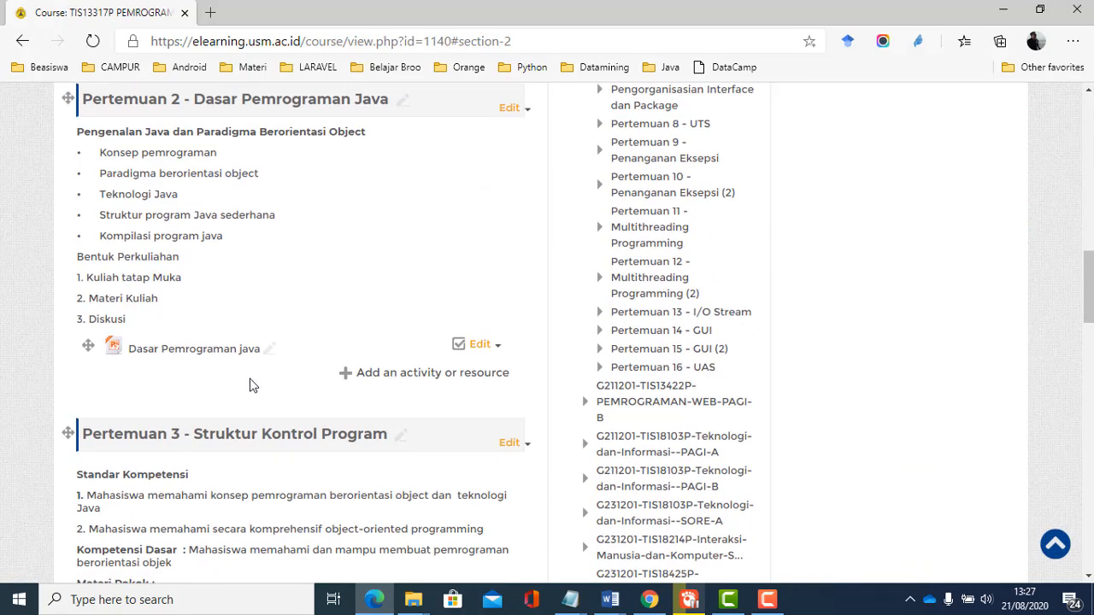
scroll(251, 385, up, 2)
scroll(215, 442, up, 5)
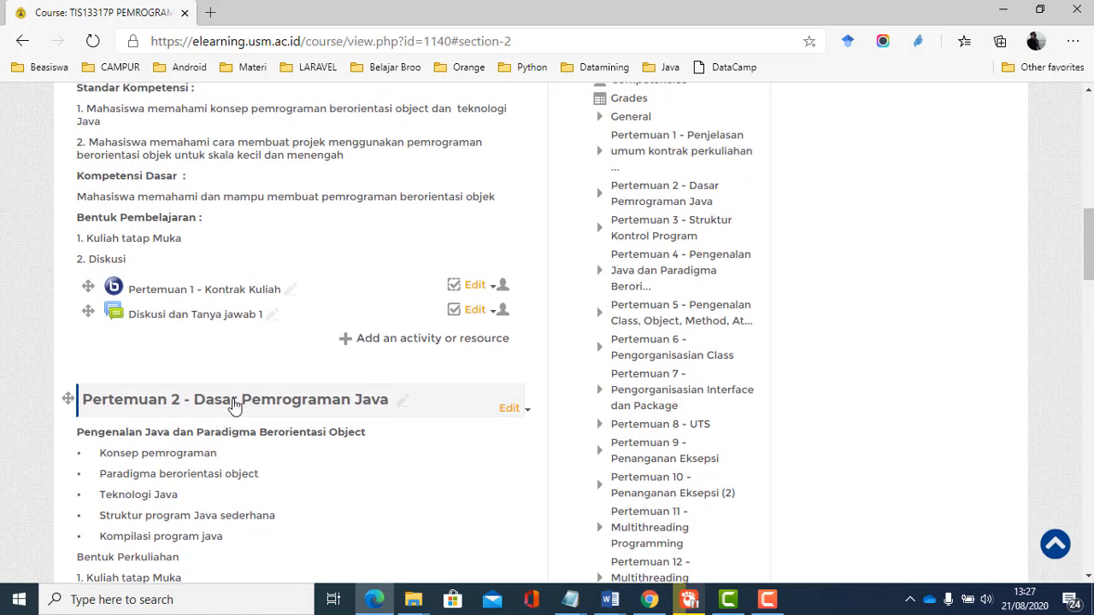
scroll(220, 309, down, 4)
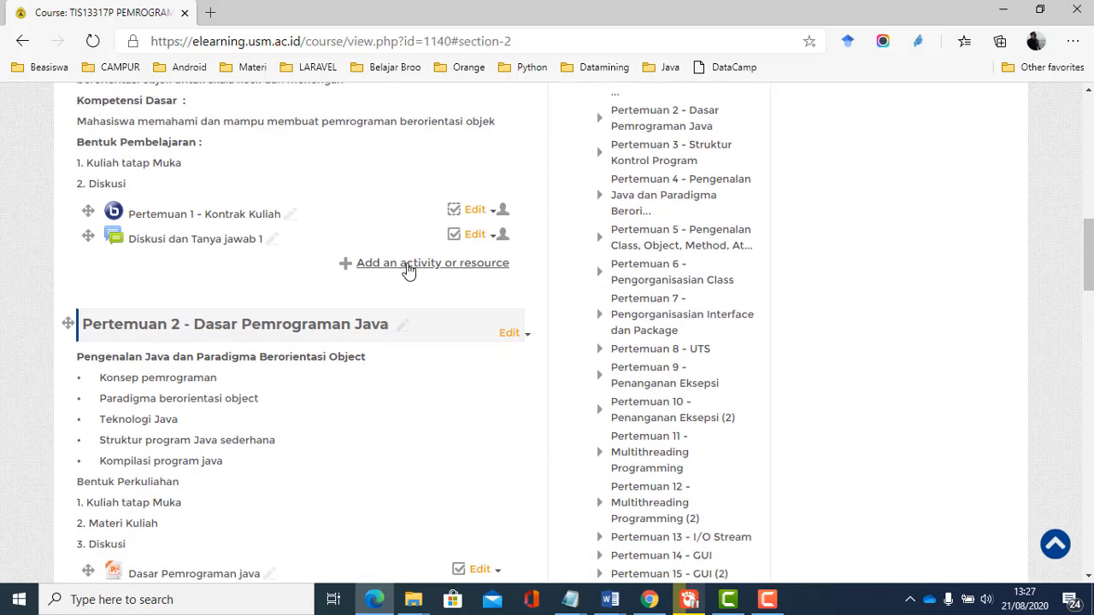
click(409, 265)
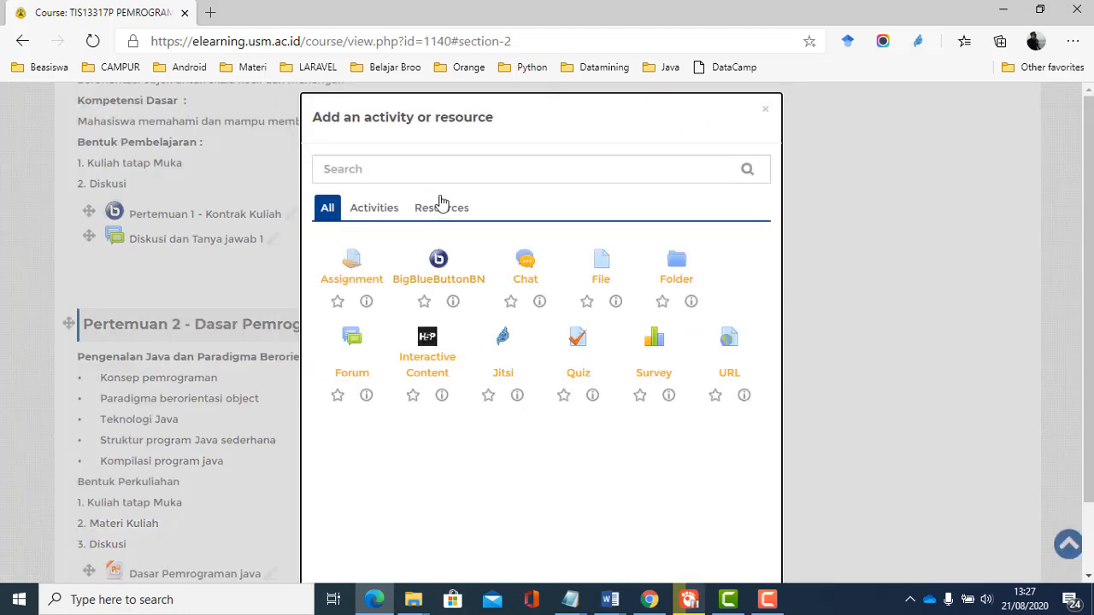
click(601, 270)
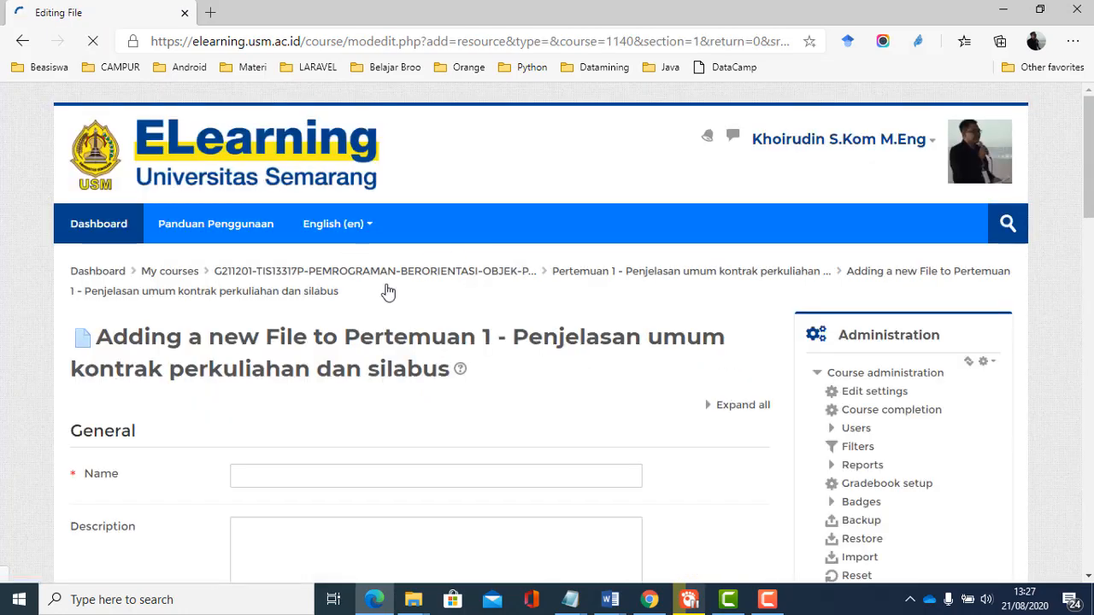
Step: Name the new Pertemuan 1 file resource "Kontrak Kuliah"
scroll(342, 348, down, 4)
click(313, 176)
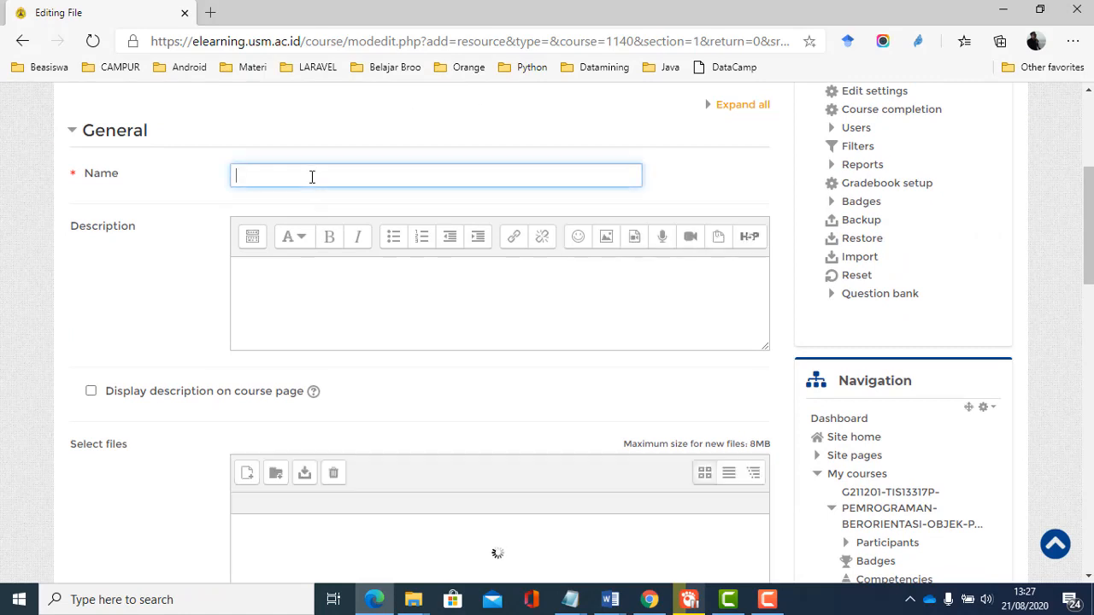
text(Kontrak K)
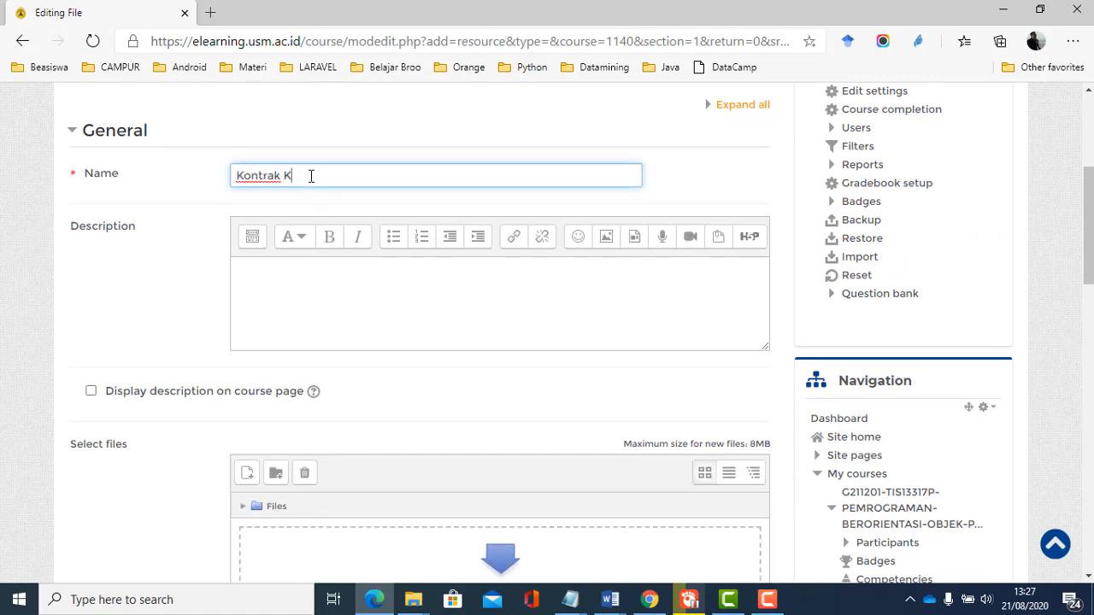
text(uliah)
Step: Upload the presentation "1. kontrak kuliah PBO.pptx" from the local teaching-materials folder to the Kontrak Kuliah resource
scroll(321, 248, down, 3)
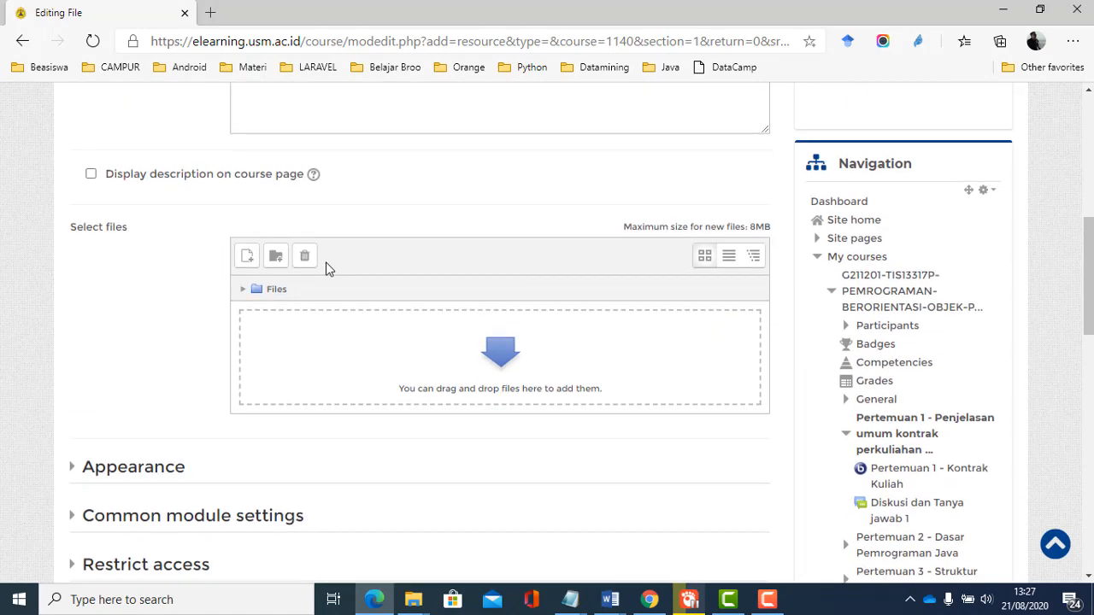
click(247, 250)
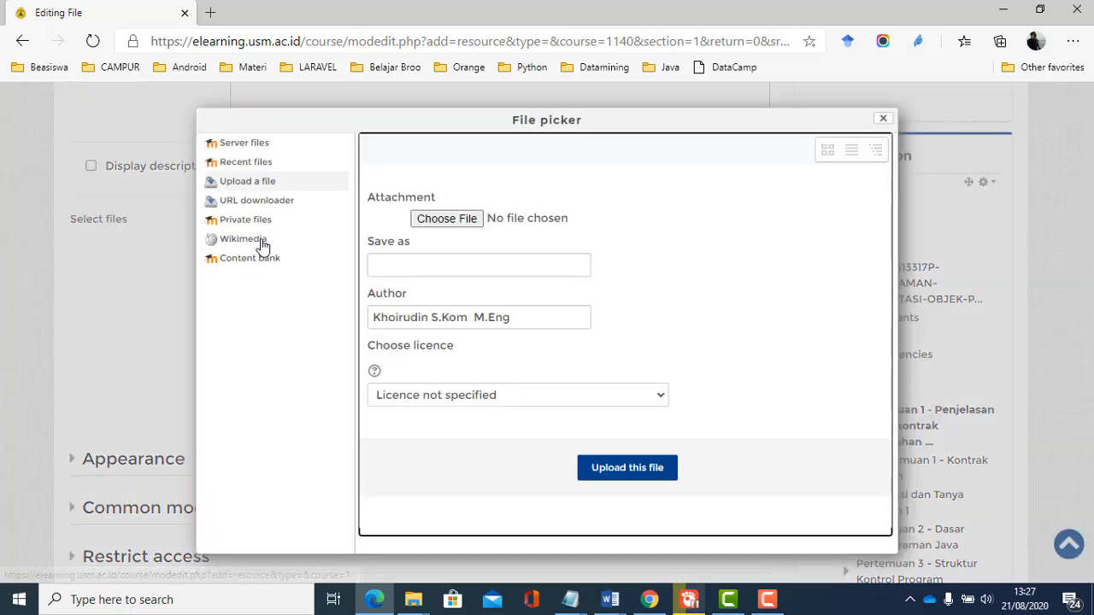
click(427, 219)
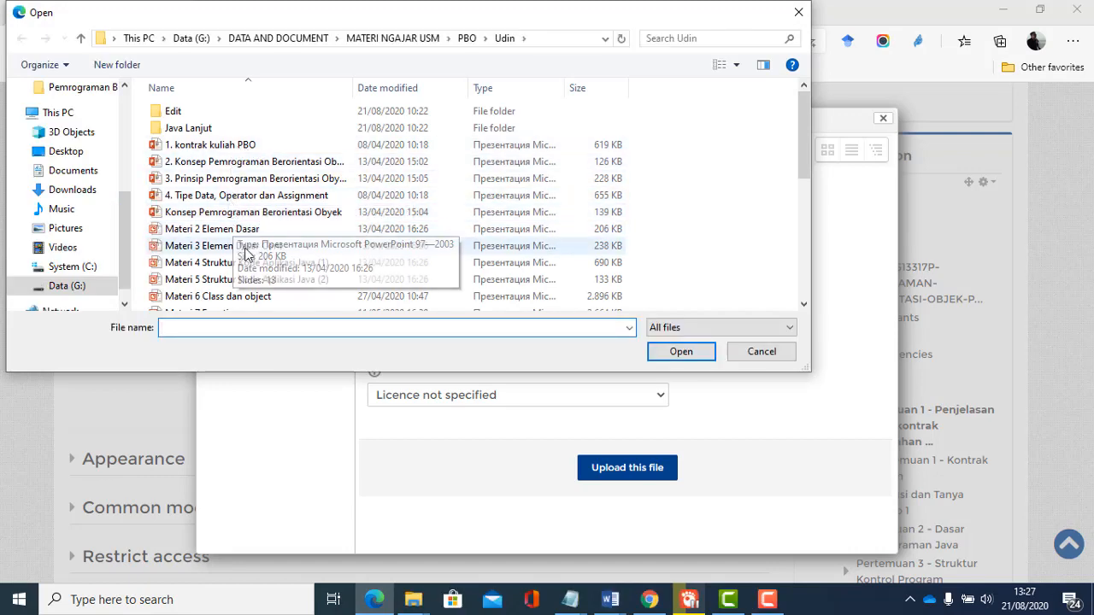
double_click(229, 149)
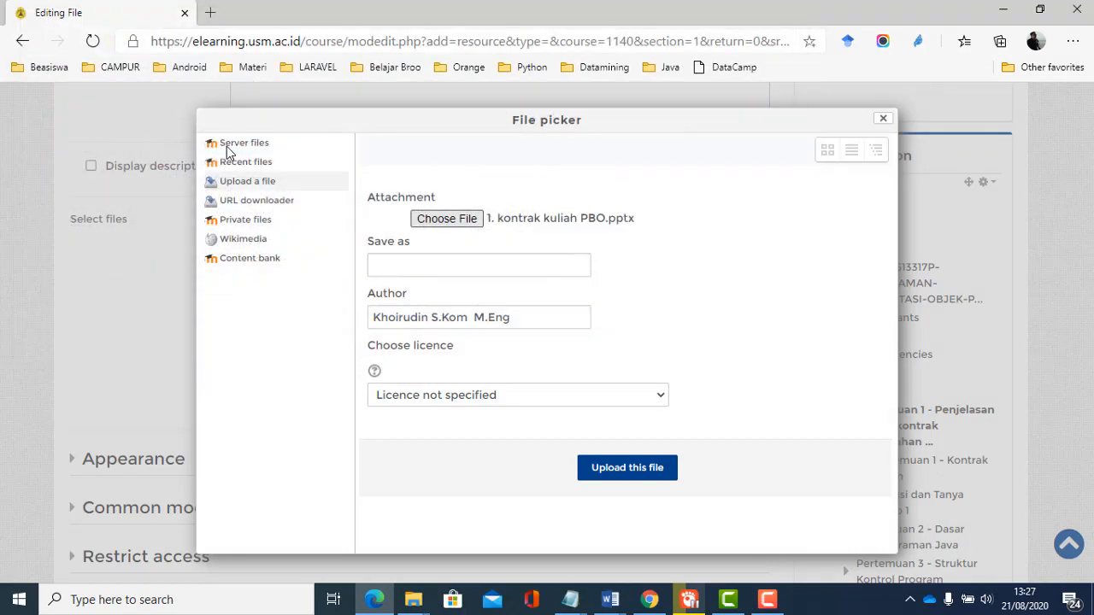
click(628, 468)
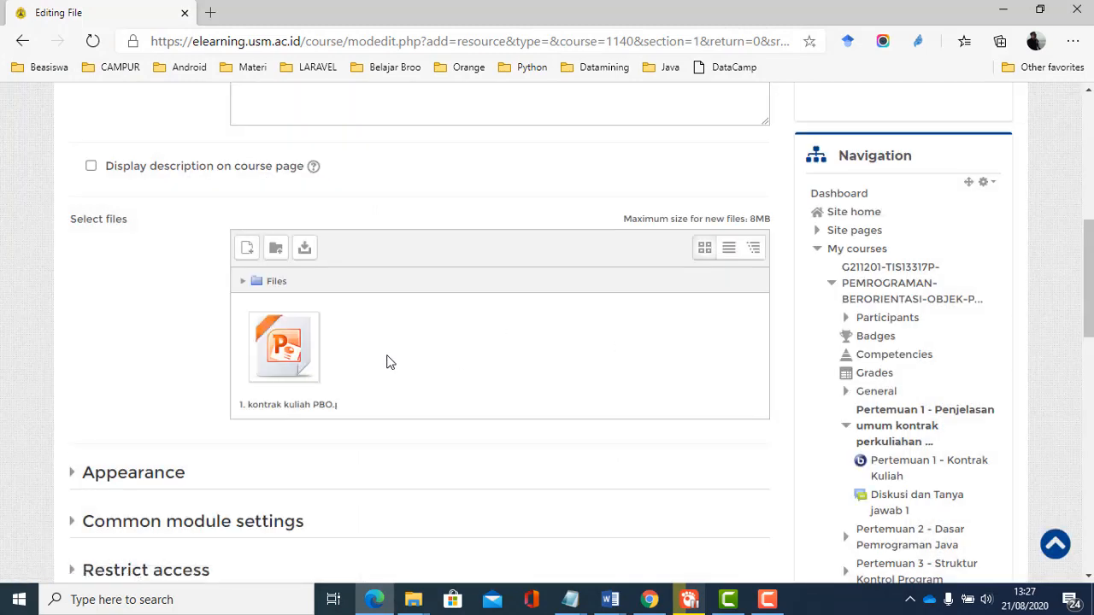
Step: Save the Kontrak Kuliah file resource, return to the course page and go to the Pertemuan 2 section
scroll(387, 362, down, 5)
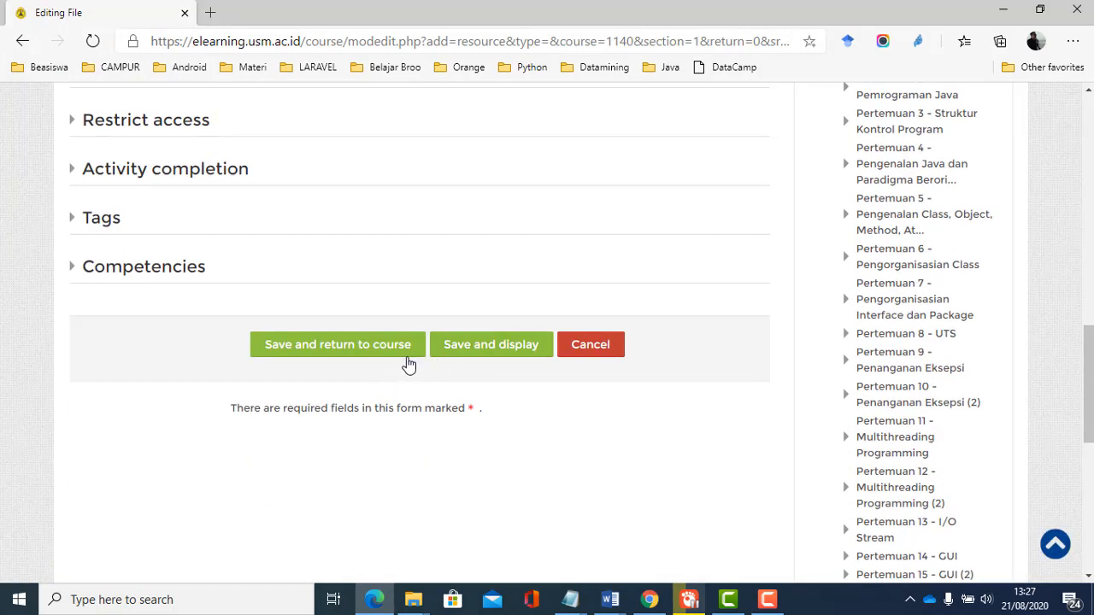
click(360, 355)
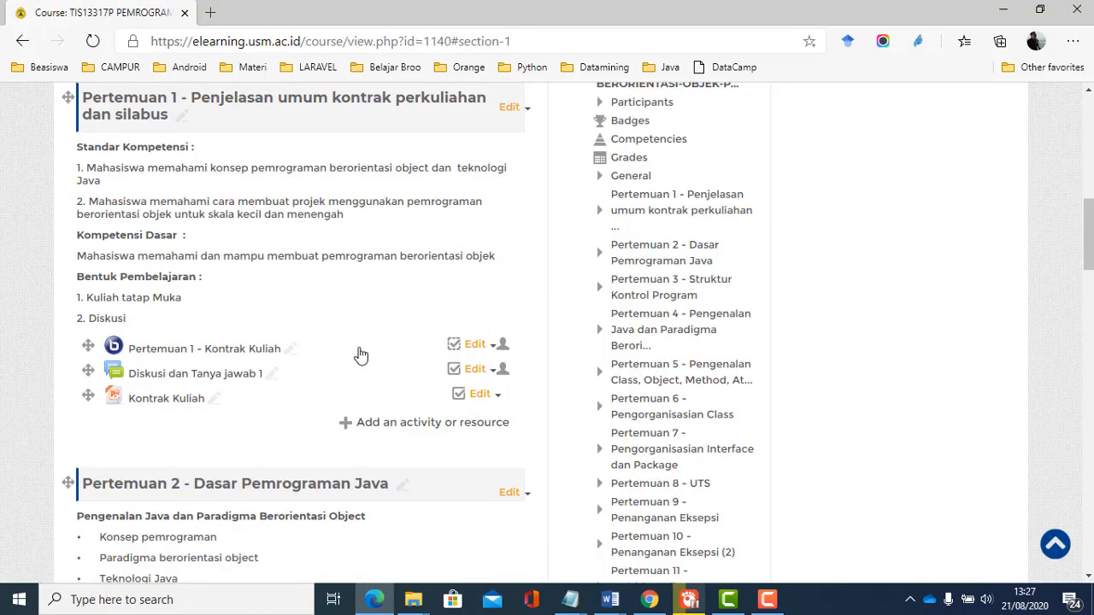
scroll(360, 355, down, 5)
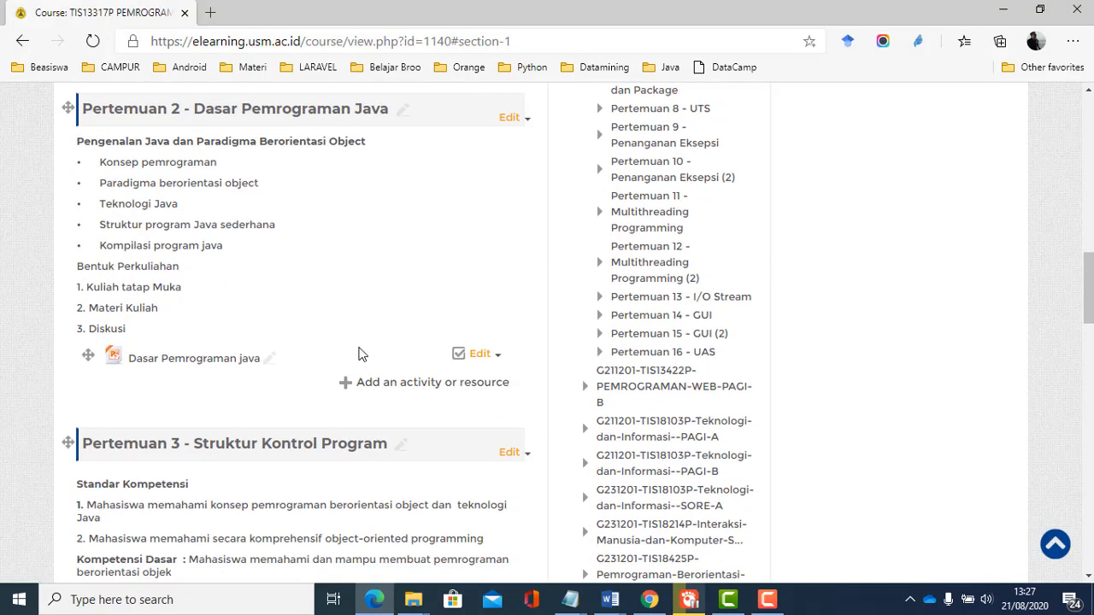
Step: Turn course editing off and review the activities in the Pertemuan 1 and Pertemuan 2 sections
scroll(359, 356, down, 2)
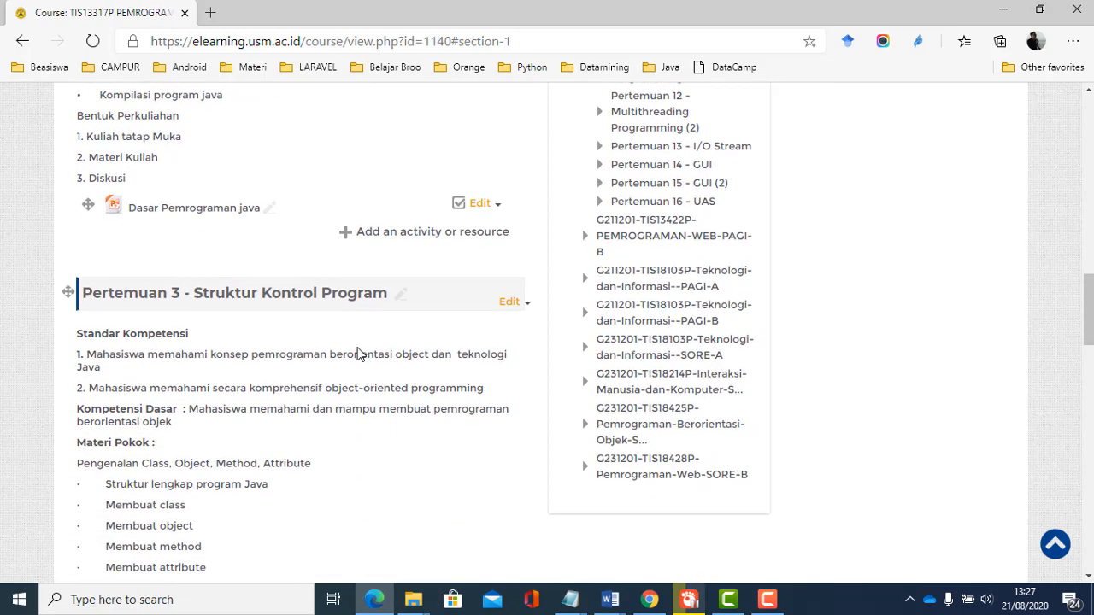
scroll(359, 355, up, 6)
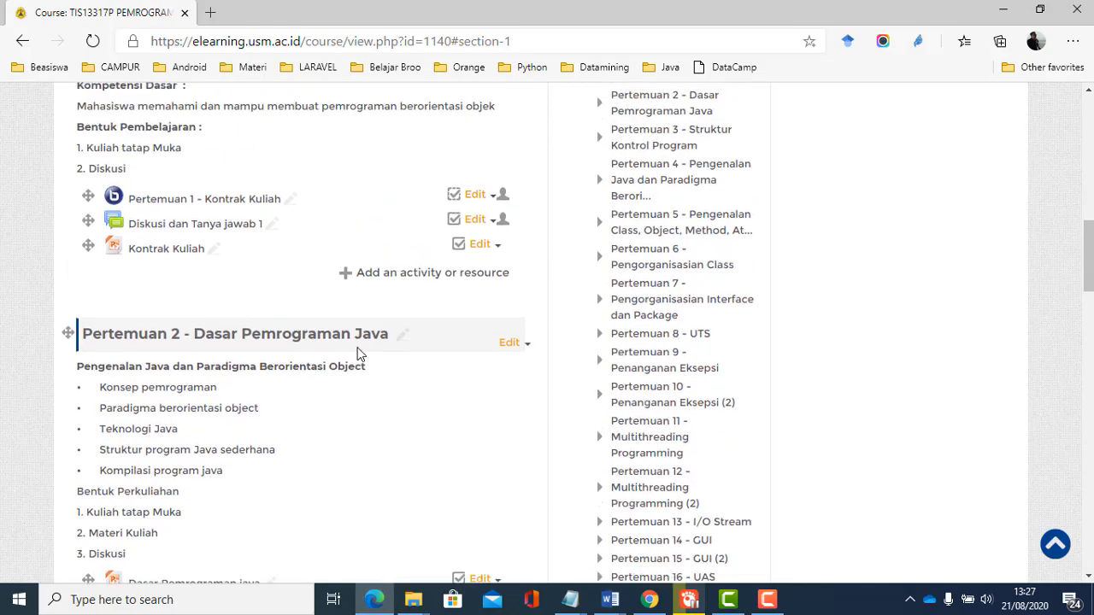
scroll(360, 355, up, 8)
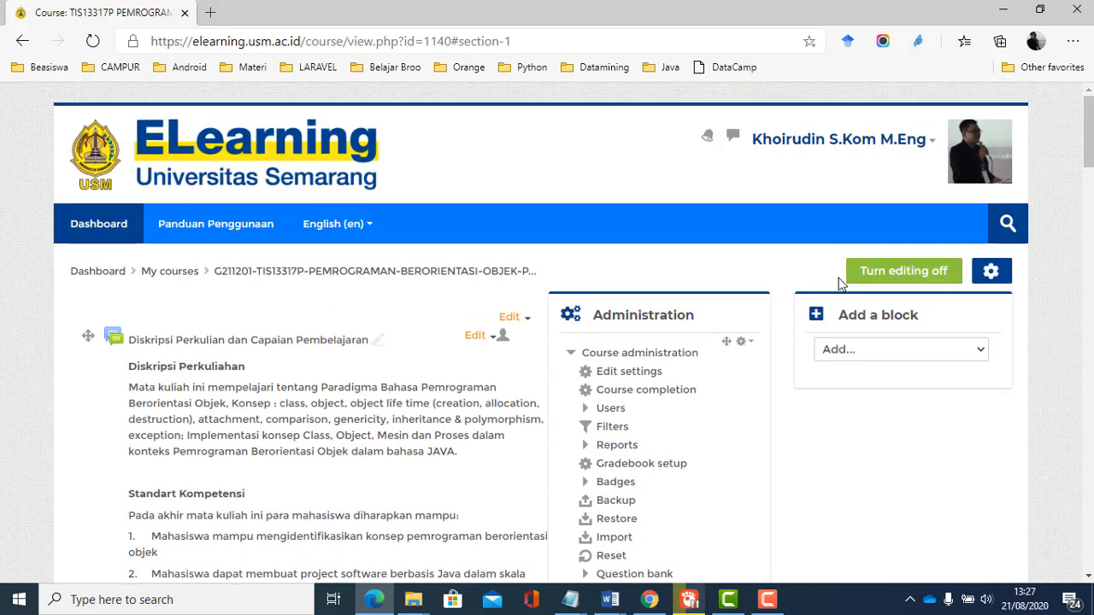
click(895, 278)
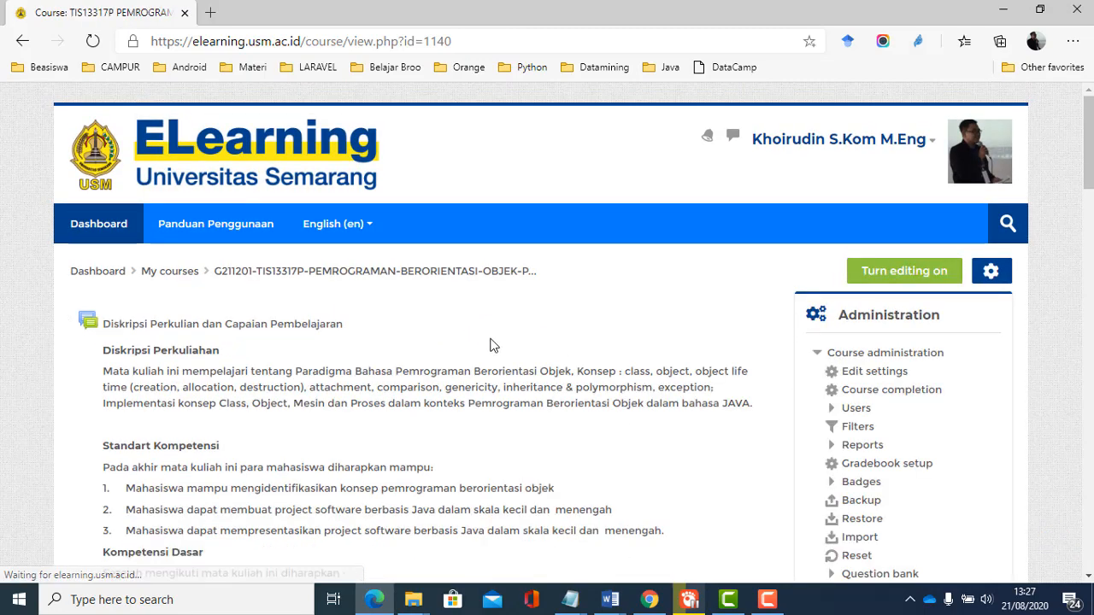
scroll(493, 344, down, 6)
scroll(492, 341, down, 4)
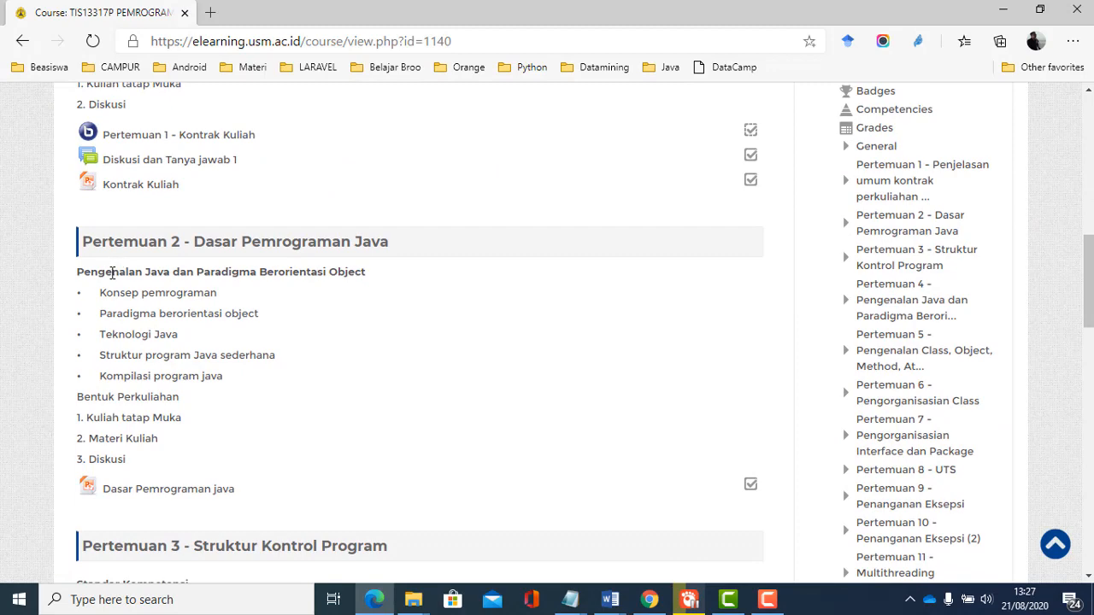
scroll(112, 273, down, 1)
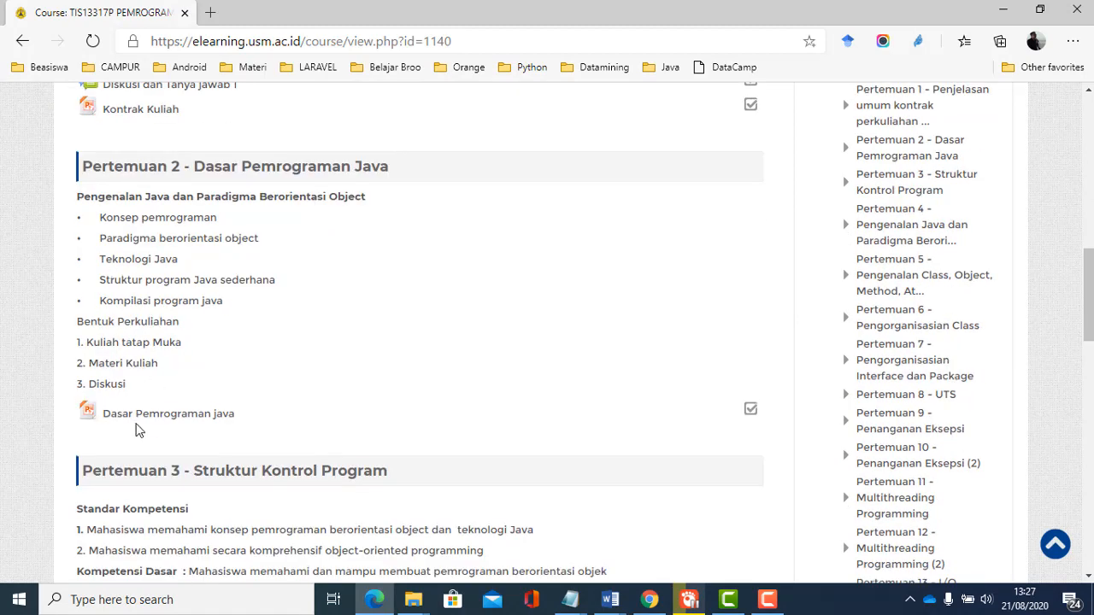
scroll(273, 384, up, 3)
scroll(290, 373, down, 5)
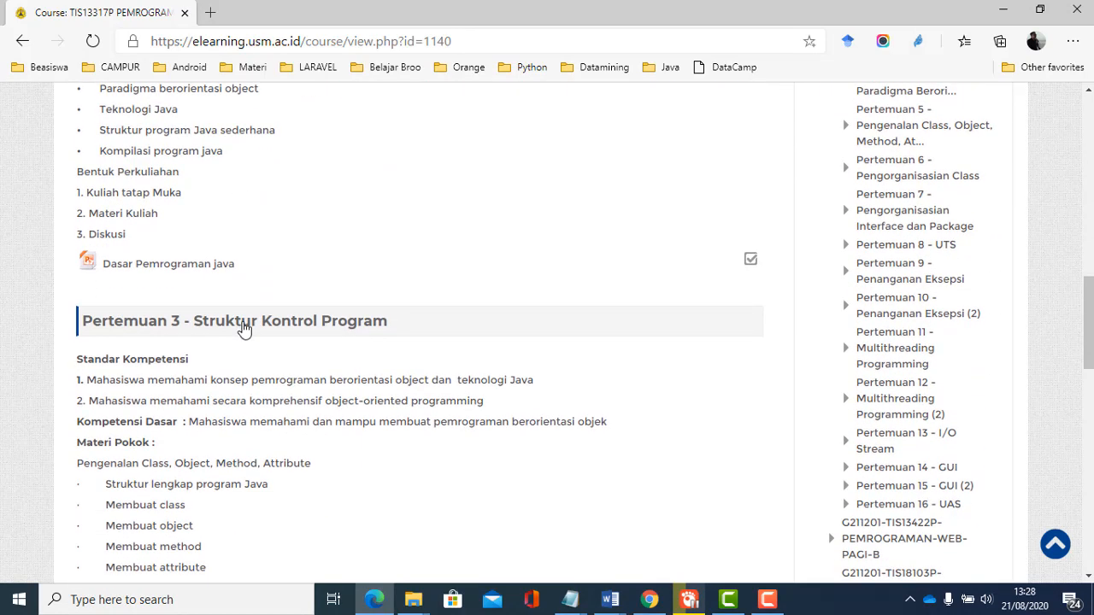
scroll(226, 291, up, 2)
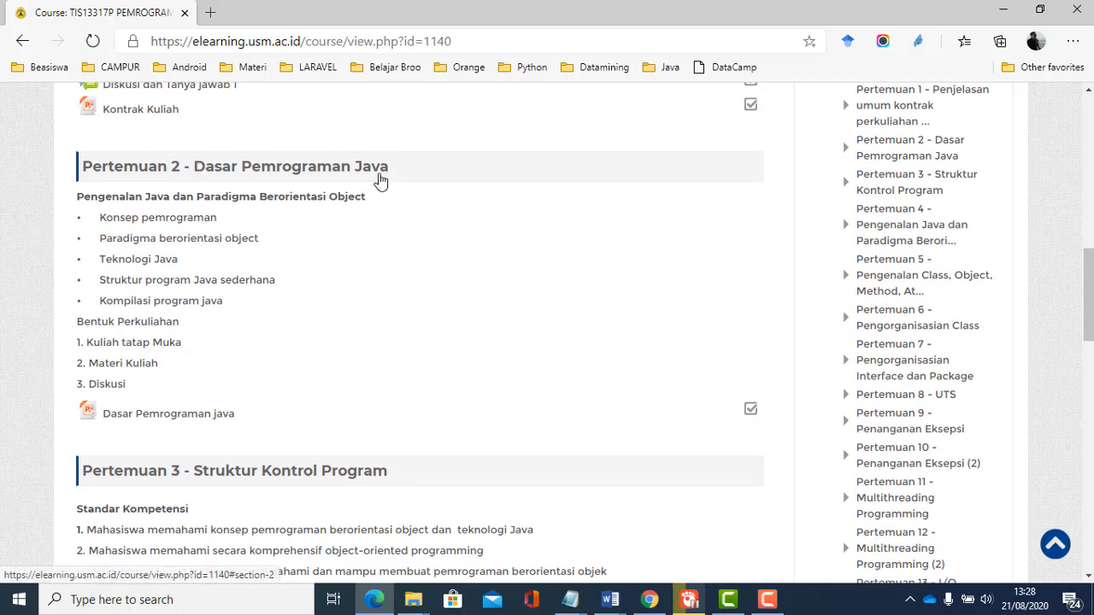
scroll(210, 324, up, 2)
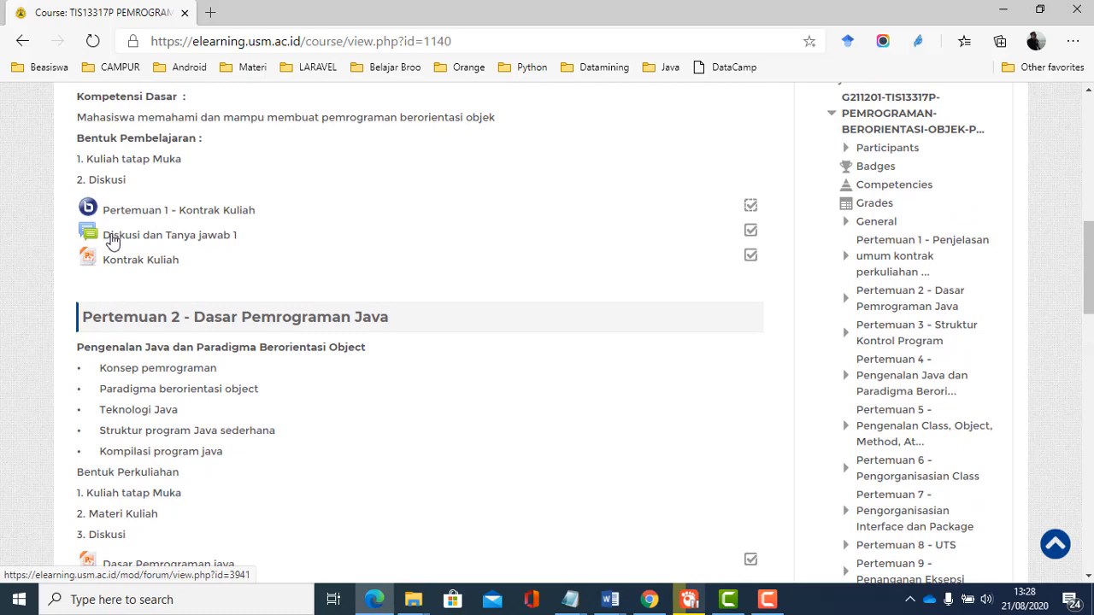
scroll(584, 290, up, 4)
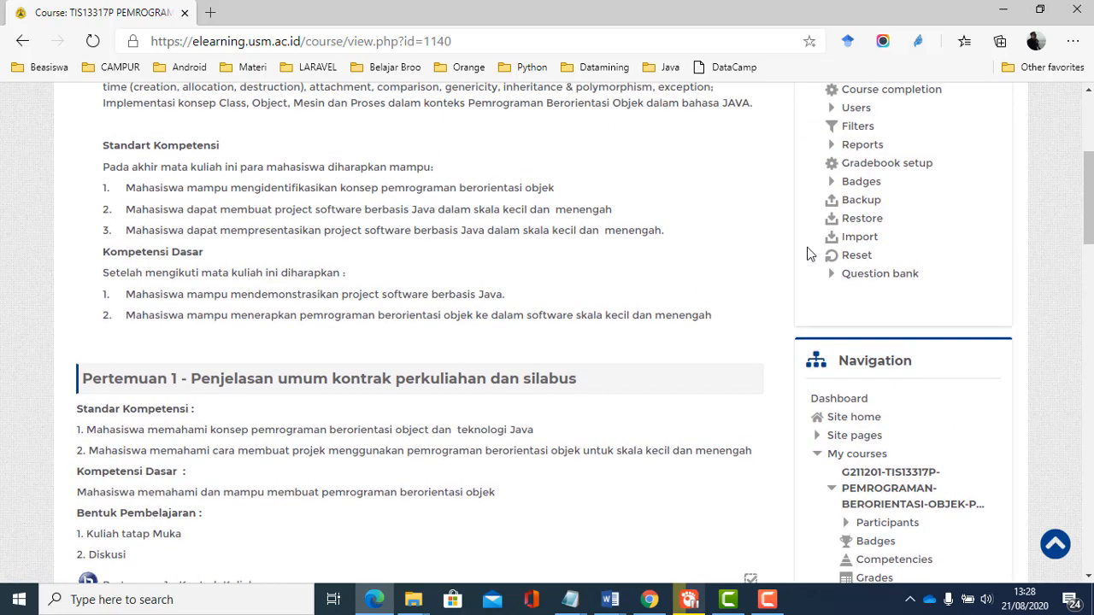
Step: Turn course editing on and start adding a Forum activity to the Pertemuan 2 - Dasar Pemrograman Java section
scroll(810, 255, up, 3)
click(900, 205)
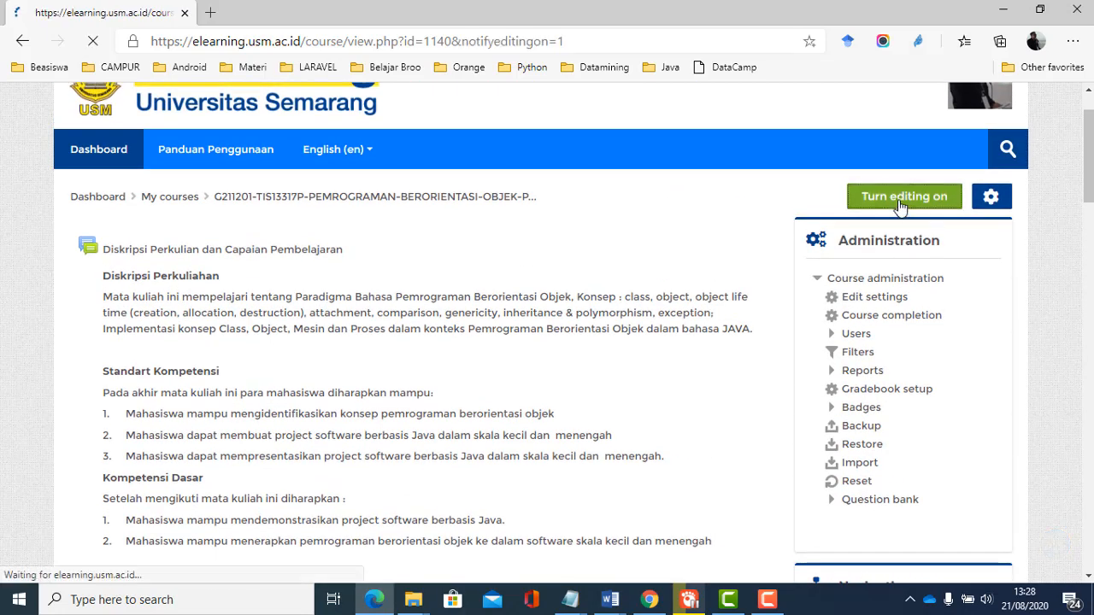
scroll(367, 423, down, 10)
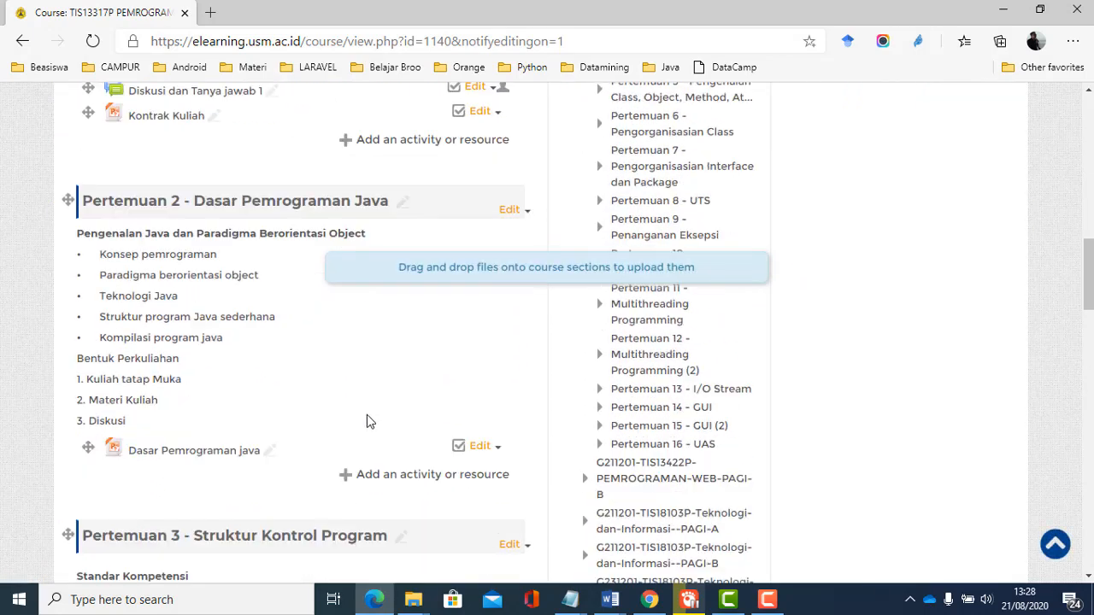
scroll(368, 422, down, 2)
click(373, 359)
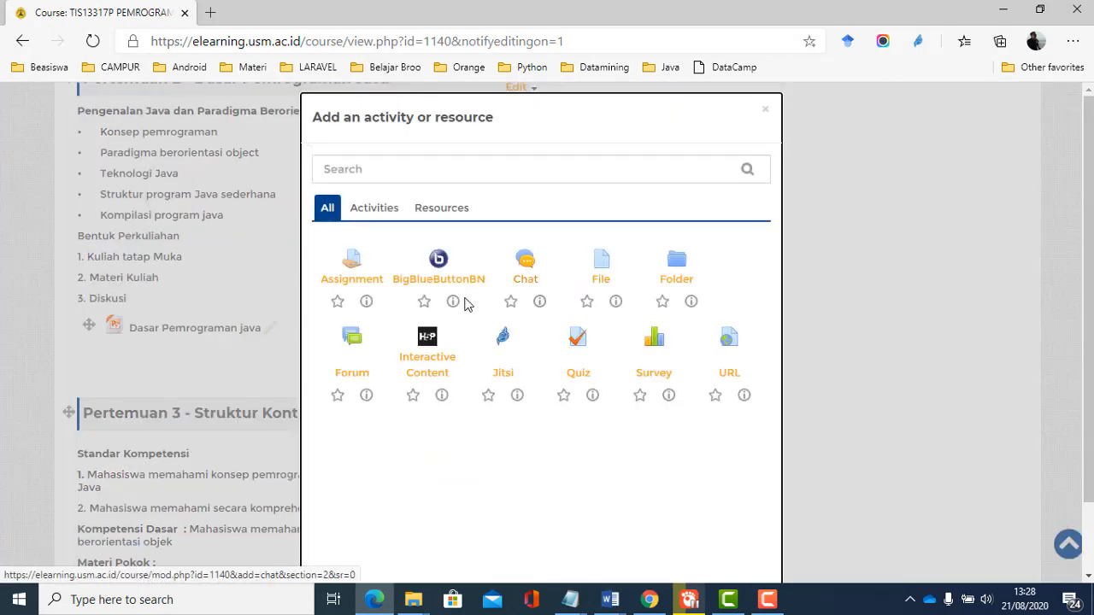
click(353, 357)
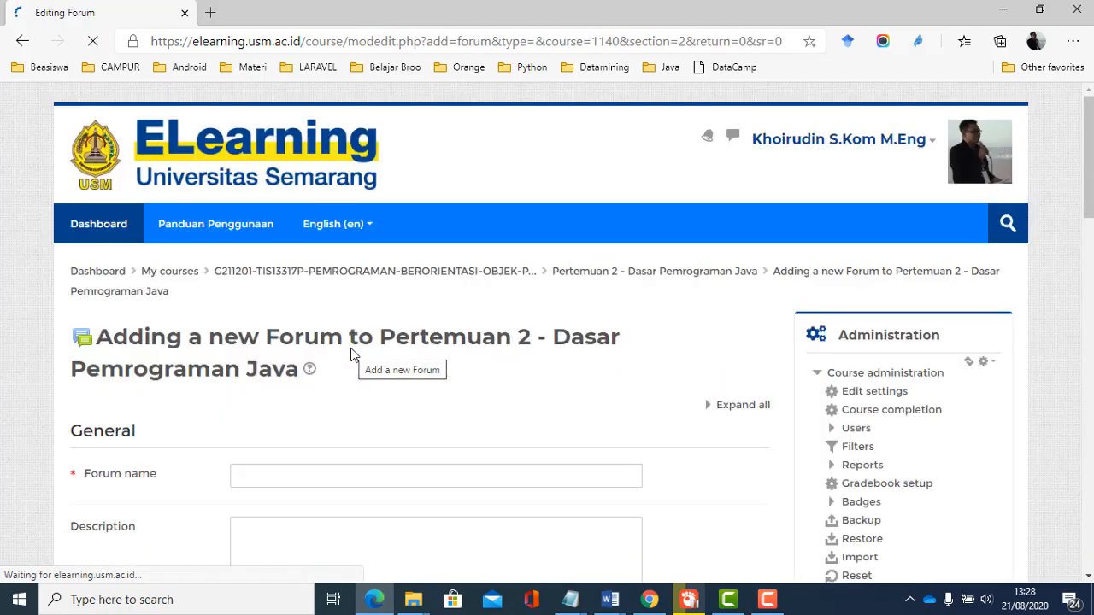
Step: Name the new Pertemuan 2 forum "Diskusi atau tanya jawab", then save and display it
scroll(318, 397, down, 2)
scroll(320, 397, down, 2)
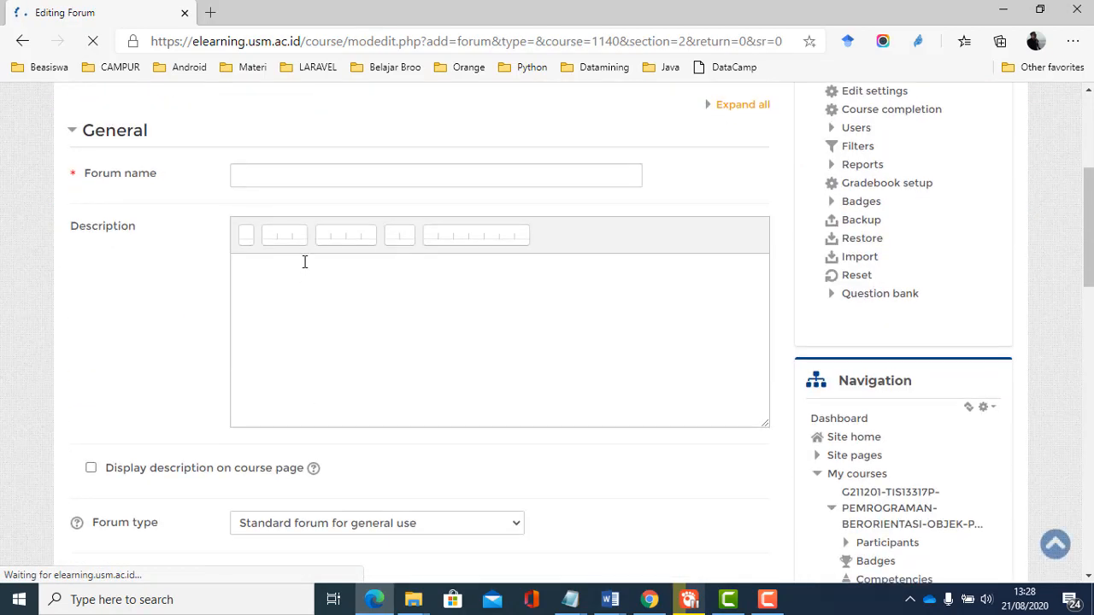
click(287, 176)
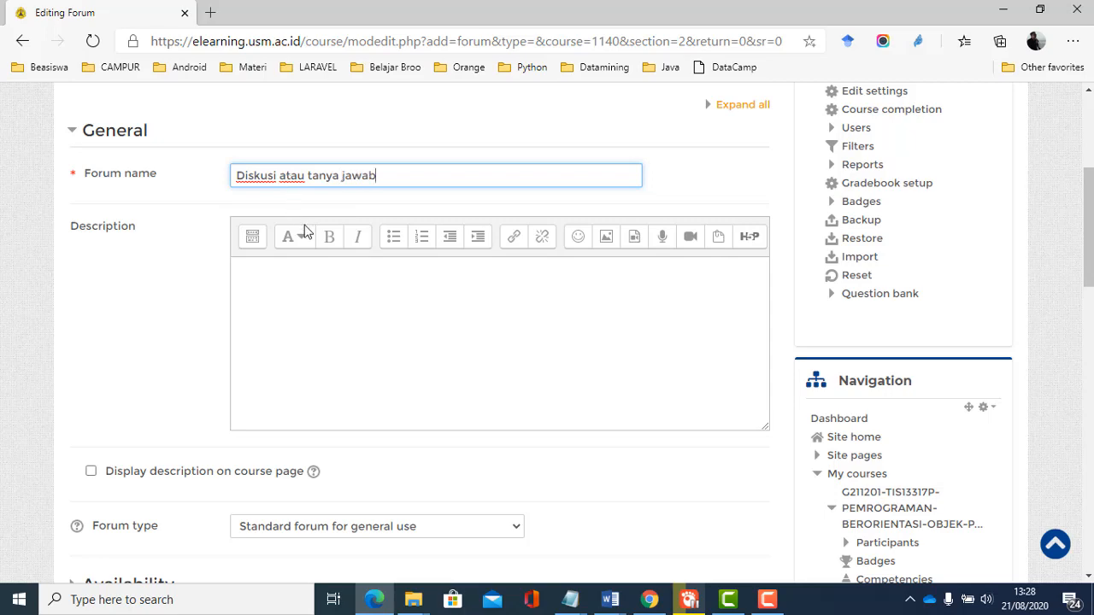
scroll(283, 310, down, 15)
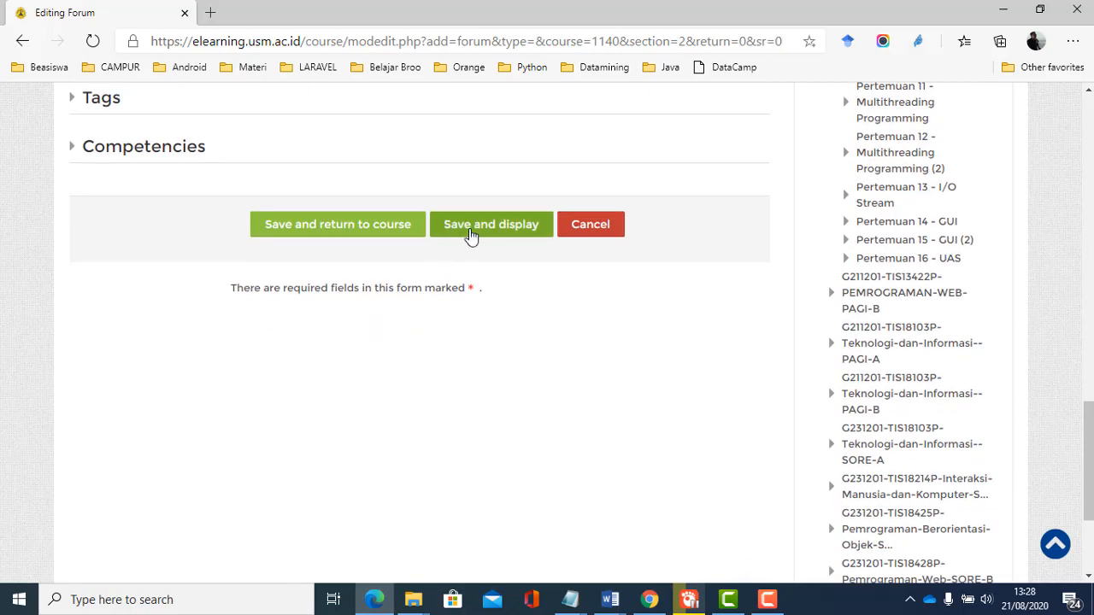
click(470, 230)
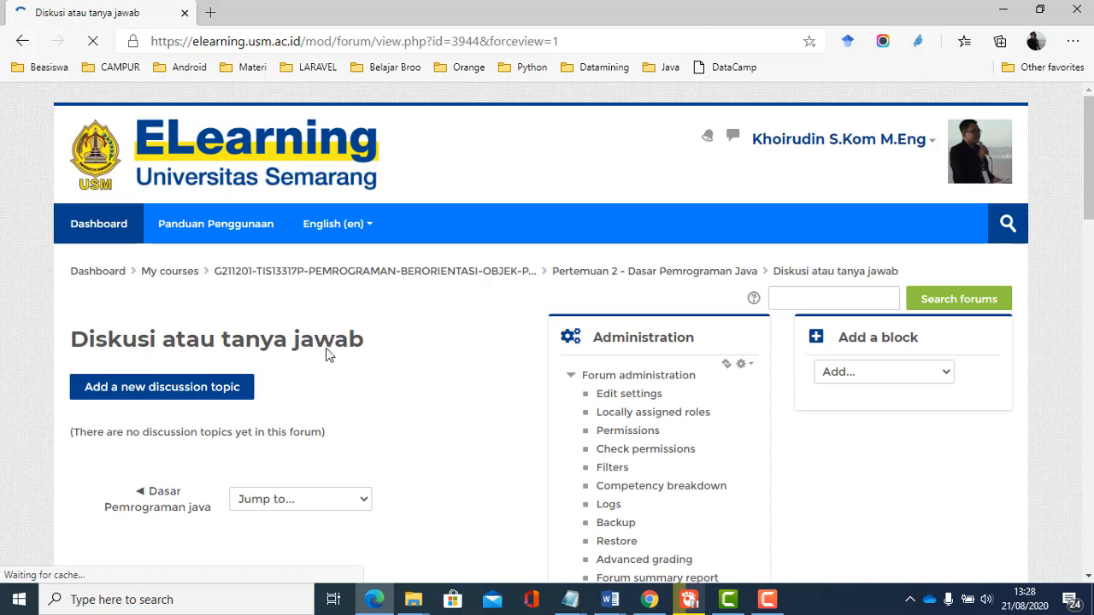
Step: Start a new discussion topic with the subject "Jelaskan tentang pemrograman java?" and try to post it without a message
scroll(173, 349, down, 3)
scroll(173, 181, up, 1)
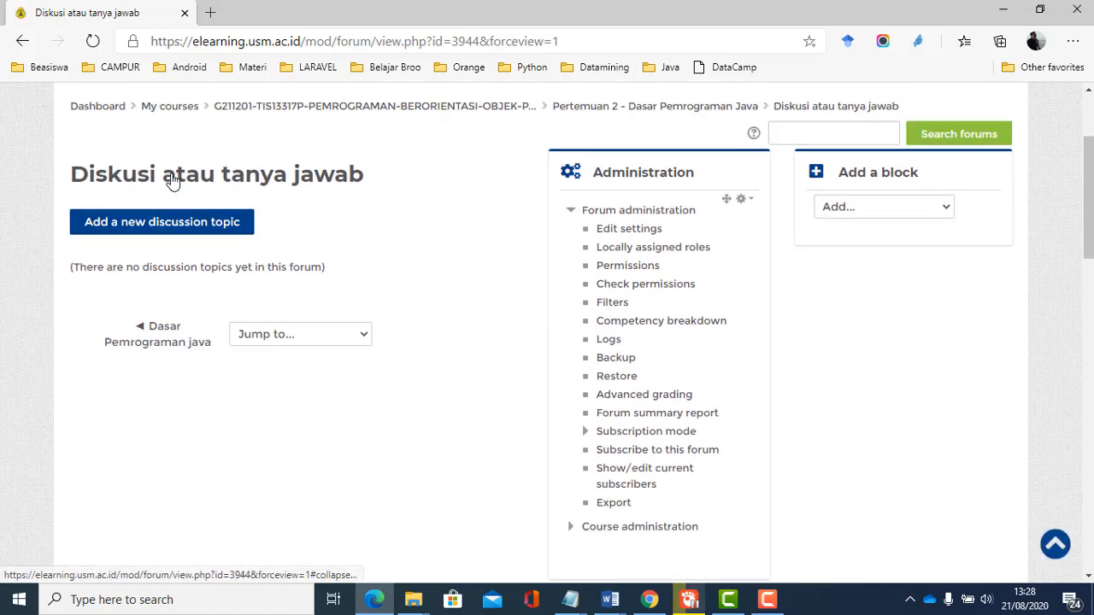
click(174, 245)
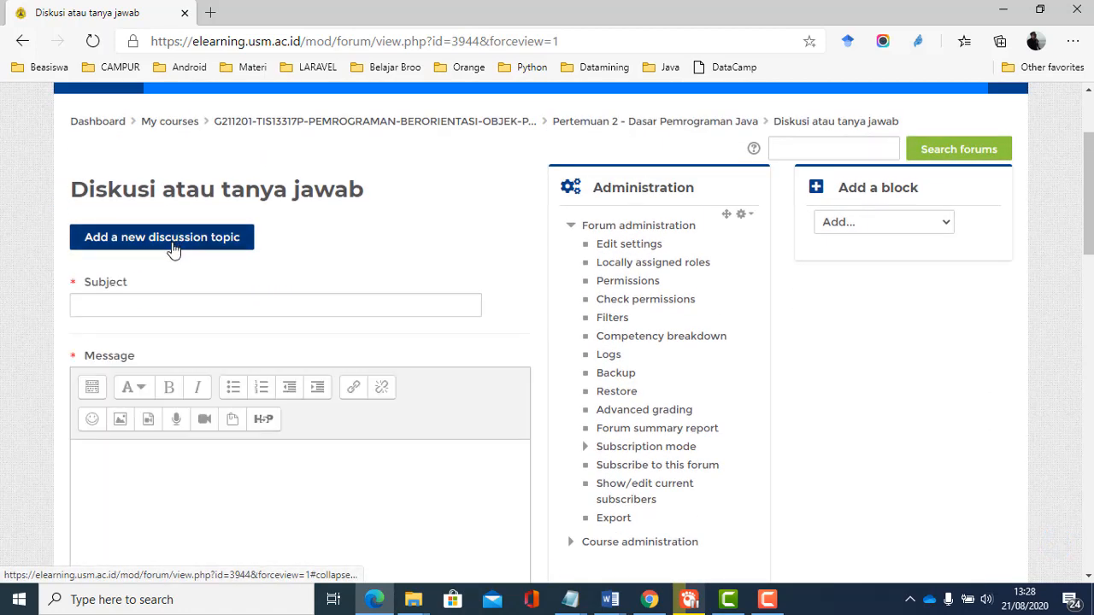
click(156, 304)
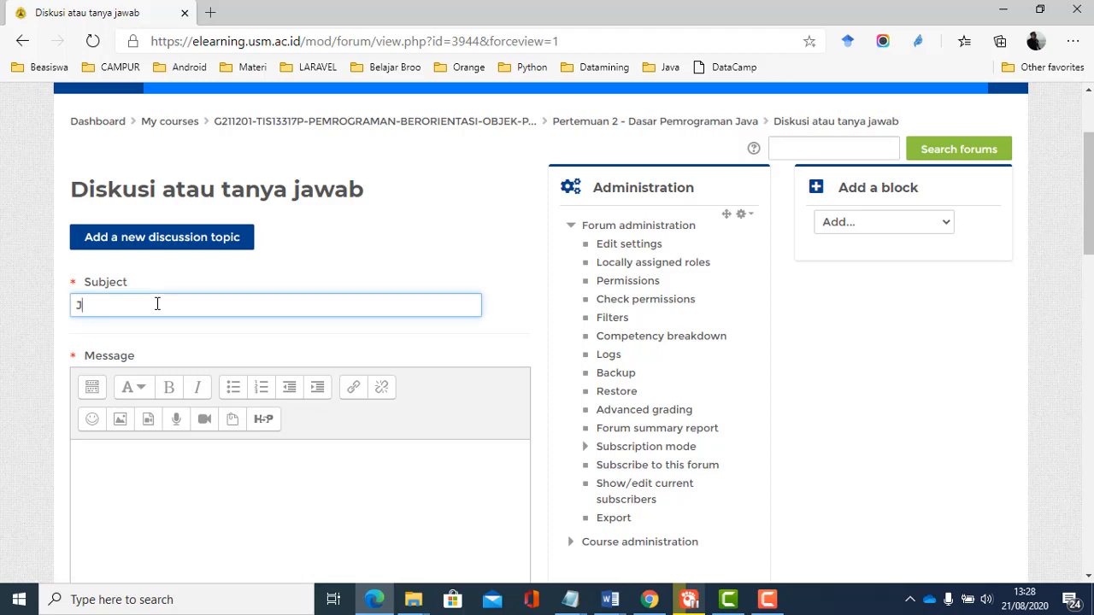
text(Jelaskan tentang pemrograman java?)
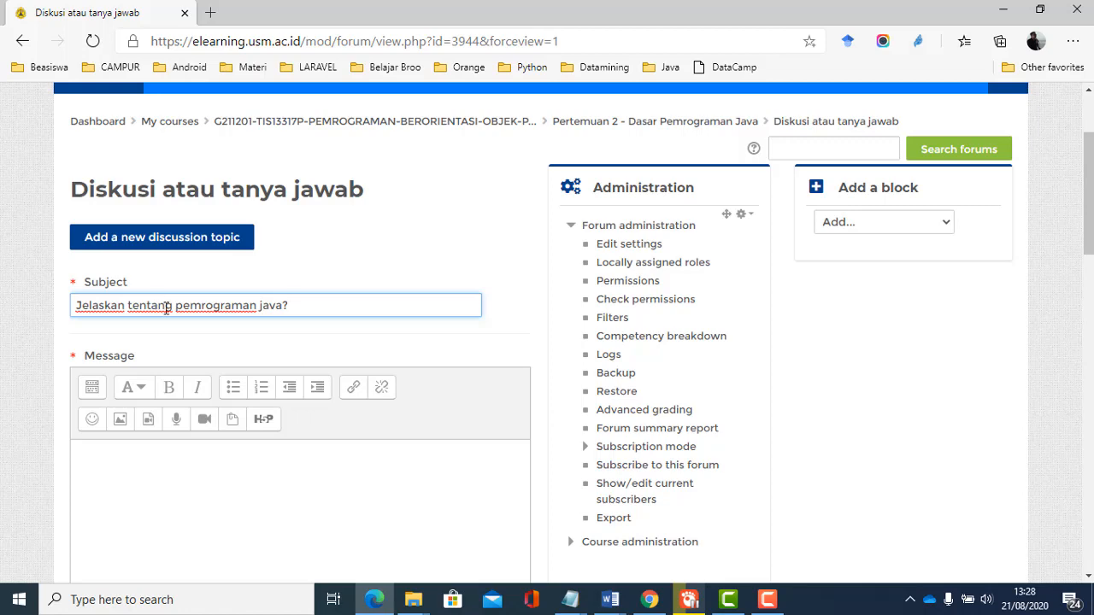
scroll(223, 350, down, 6)
click(150, 315)
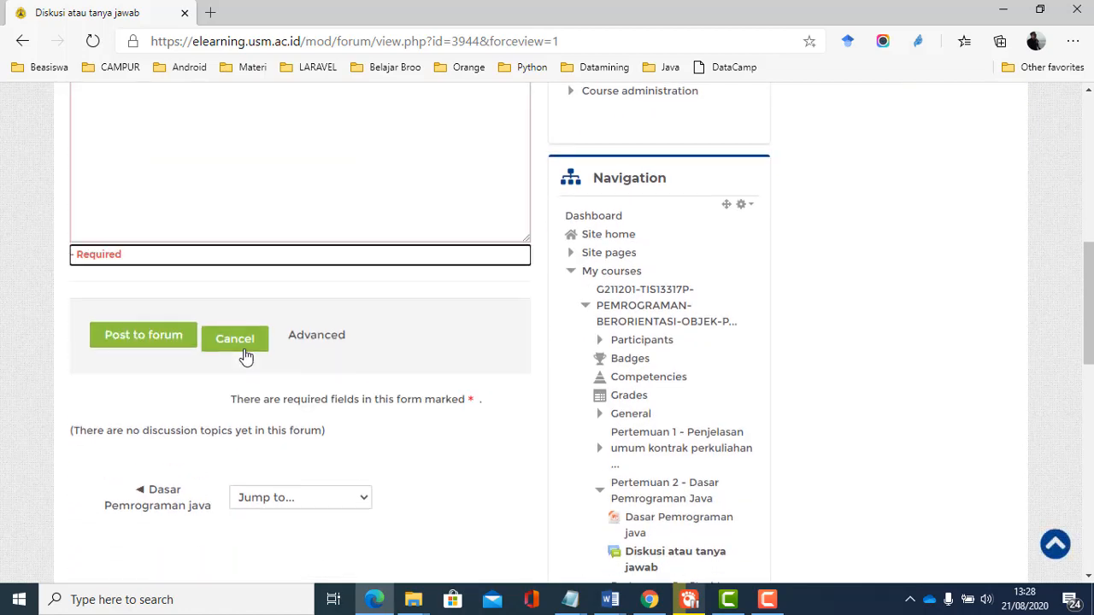
Step: Copy the subject "Jelaskan tentang pemrograman java?" into the message body and post the topic to the forum
scroll(218, 316, up, 5)
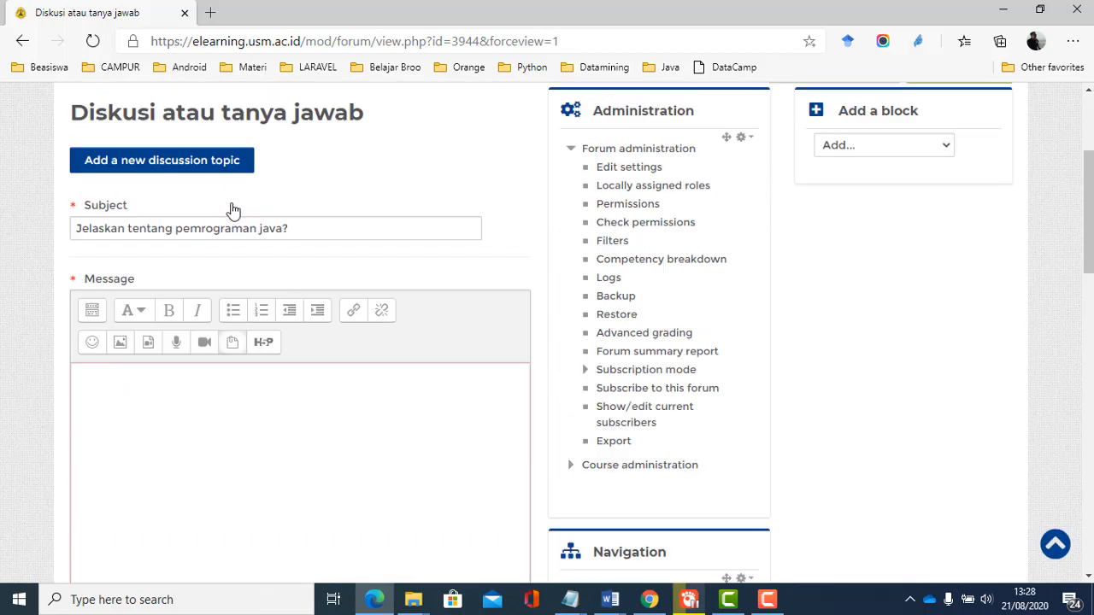
scroll(233, 210, up, 1)
click(290, 305)
key(ctrl+a)
key(ctrl+c)
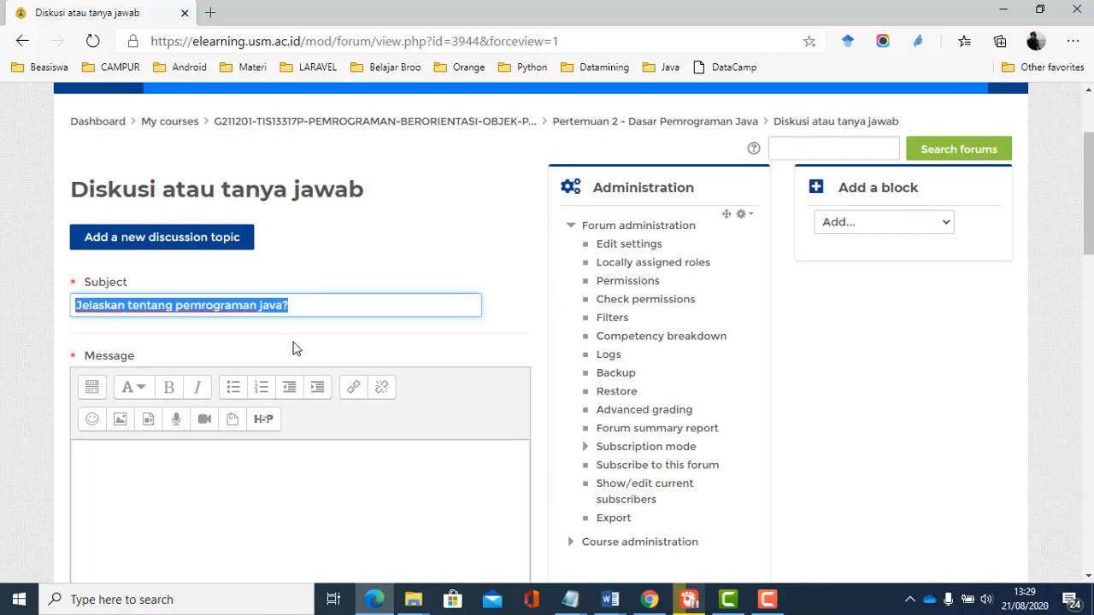
click(221, 459)
key(ctrl+v)
scroll(214, 453, down, 3)
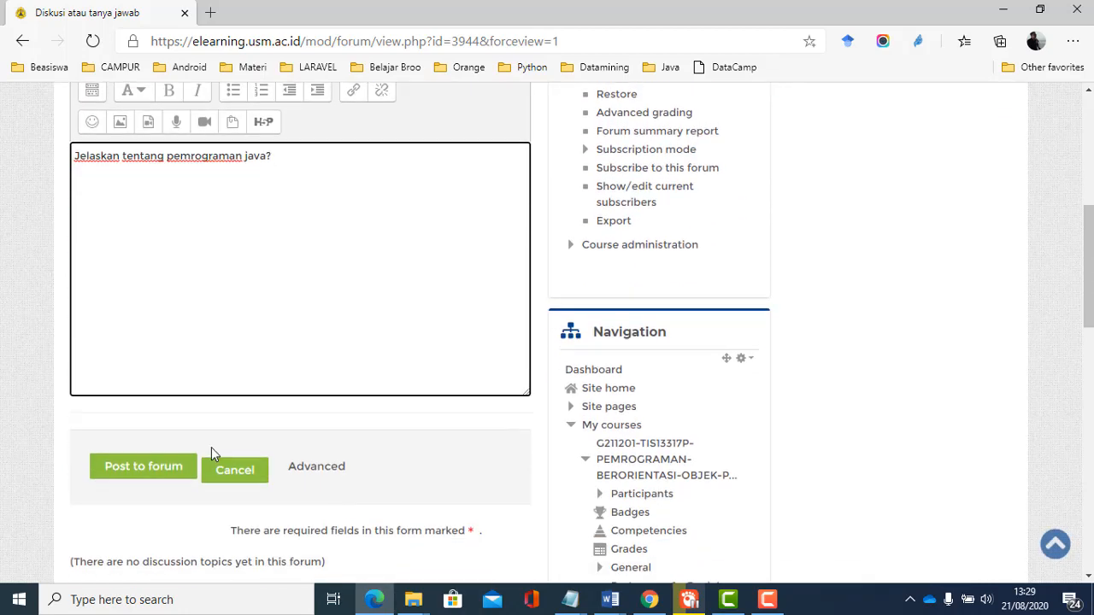
click(151, 472)
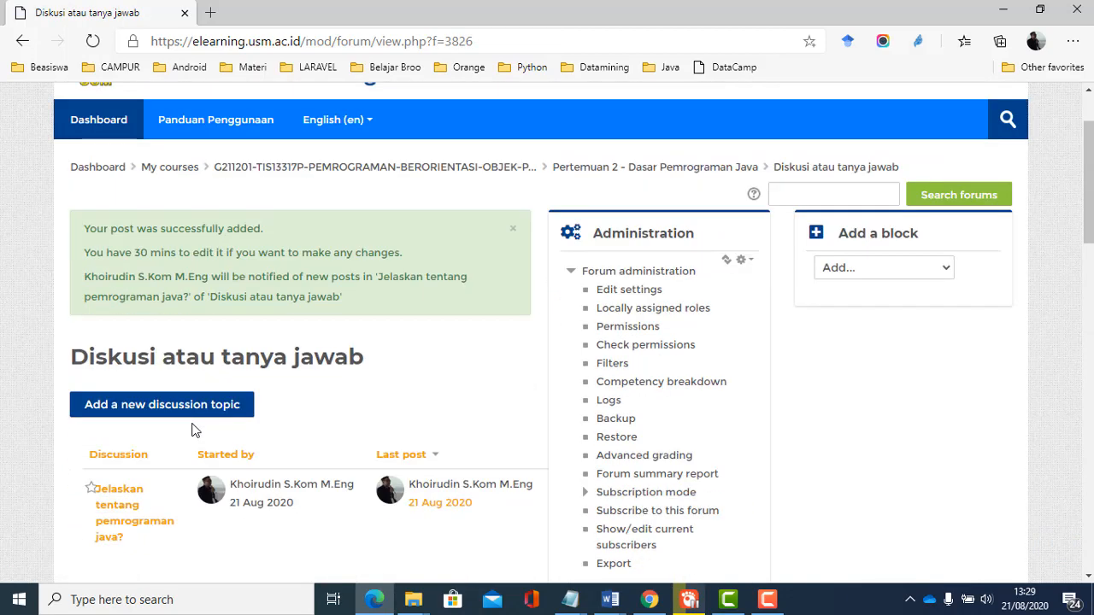
Step: Return to the Pemrograman Berorientasi Objek course page and turn editing off
scroll(193, 427, up, 2)
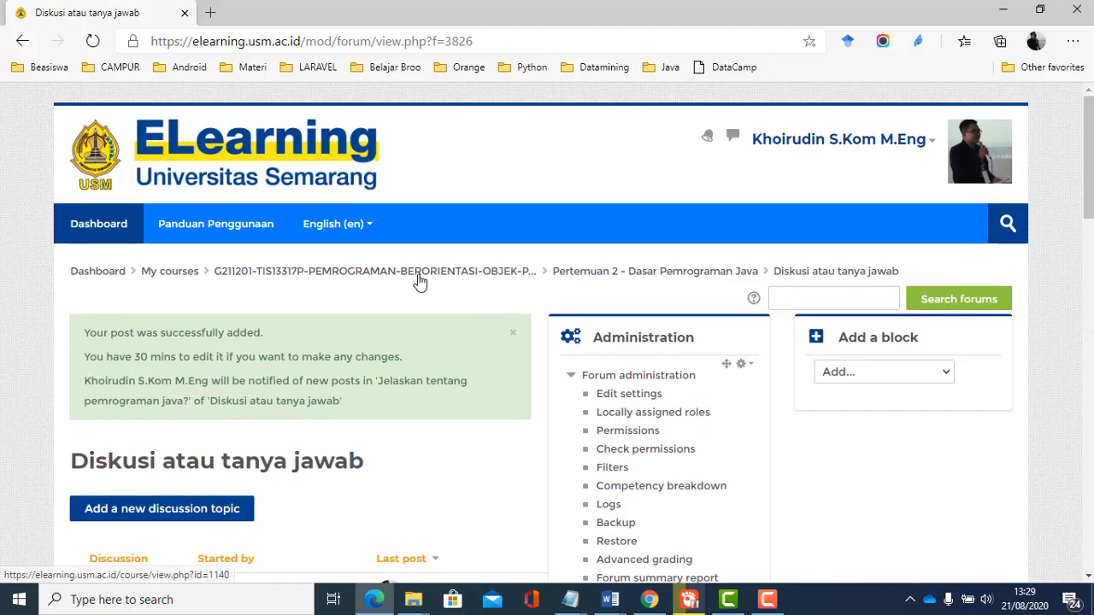
click(419, 282)
scroll(649, 213, down, 2)
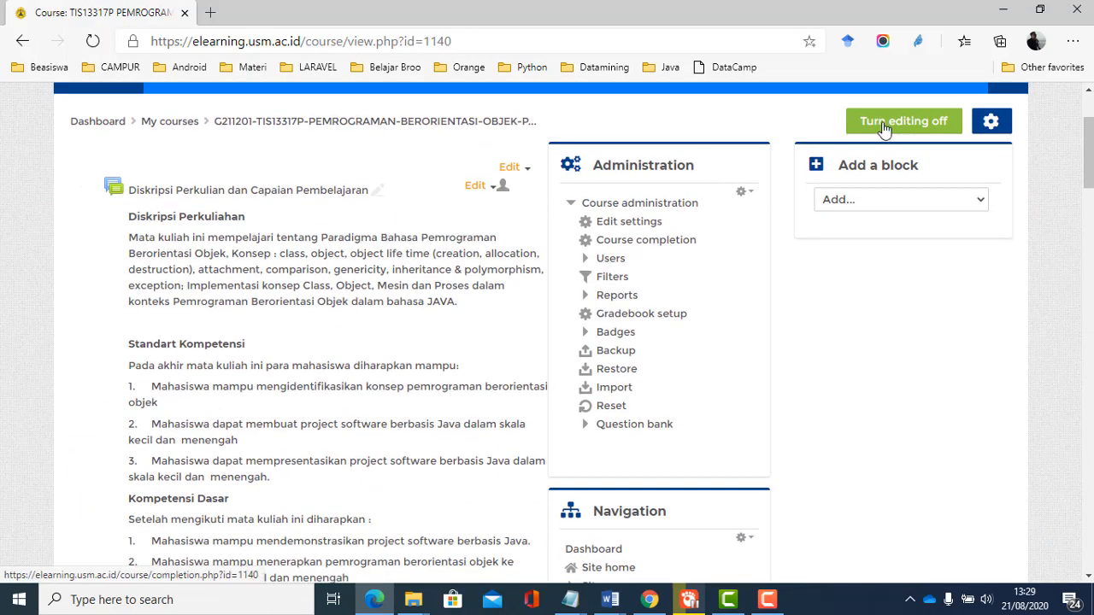
click(885, 128)
Step: Compare the Pertemuan 1 activities with the Pertemuan 2 material file and discussion forum on the course page
scroll(408, 350, down, 4)
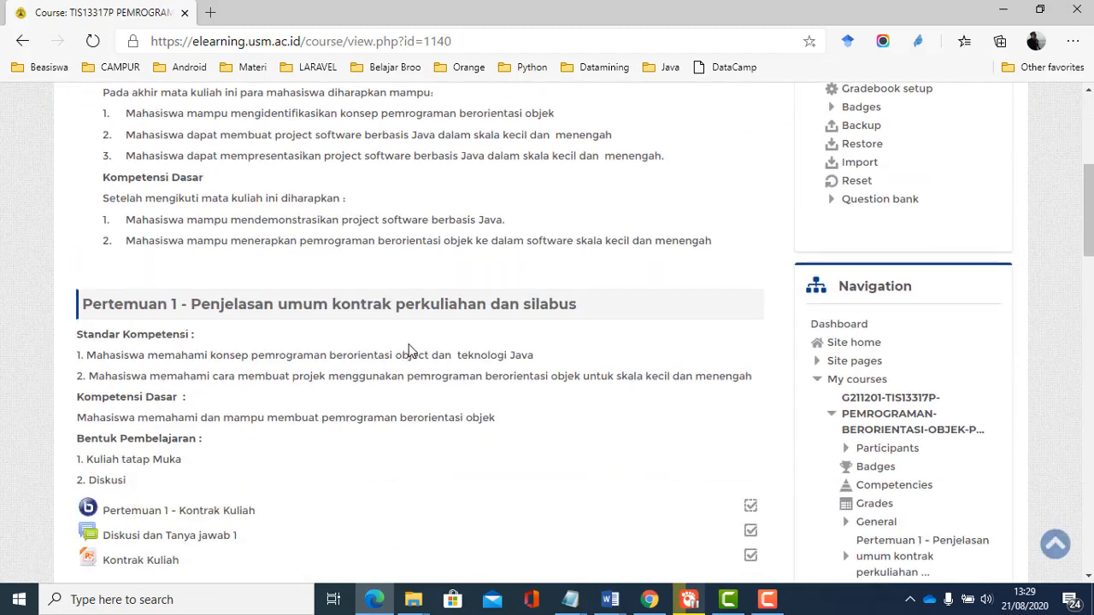
scroll(408, 346, down, 4)
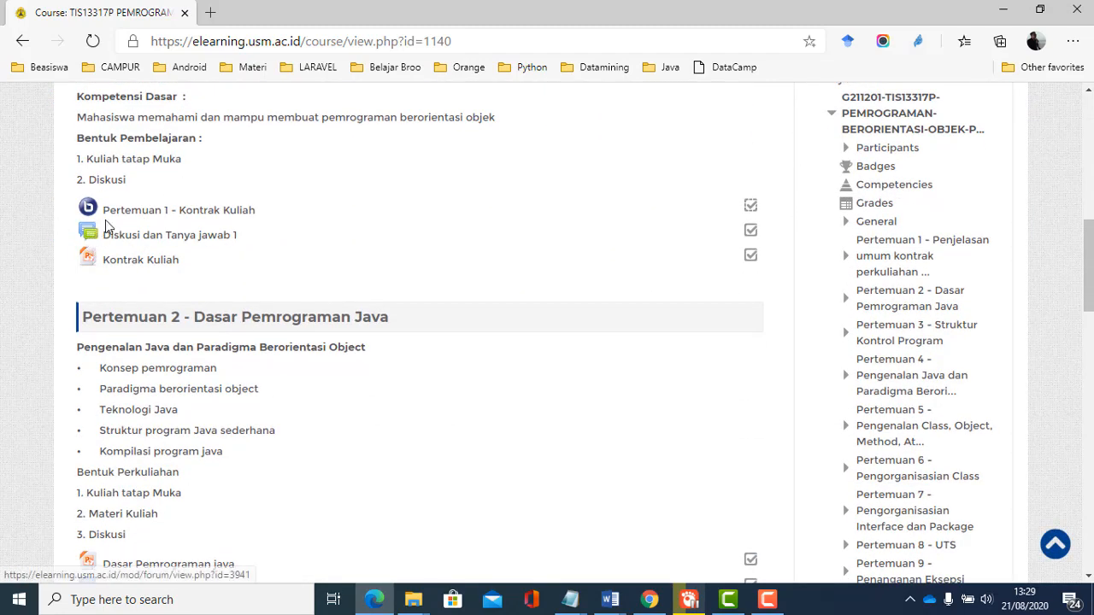
scroll(168, 248, up, 5)
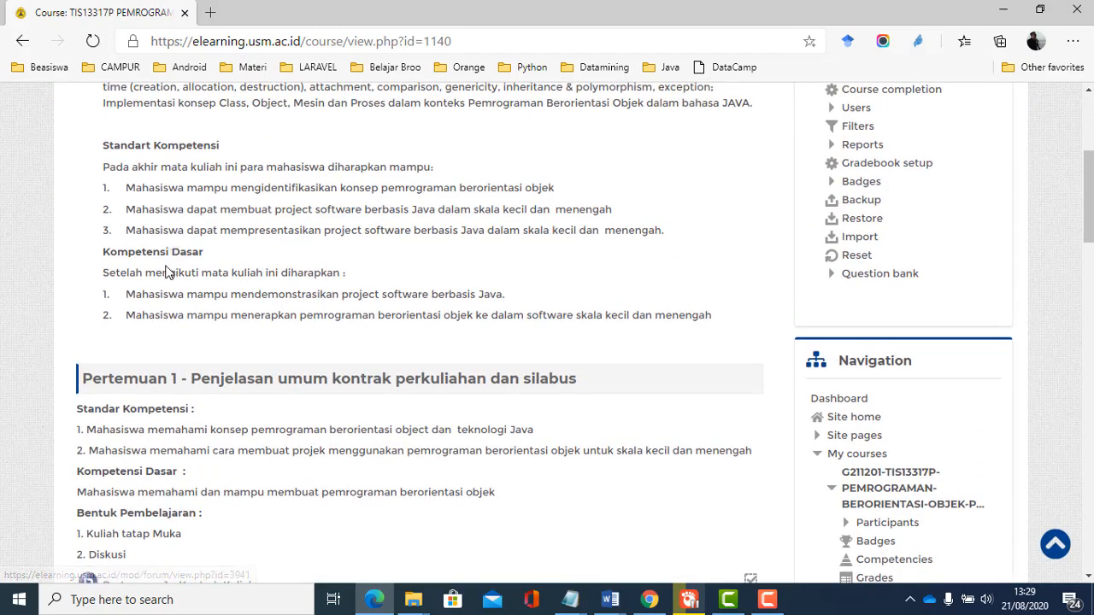
scroll(169, 271, down, 3)
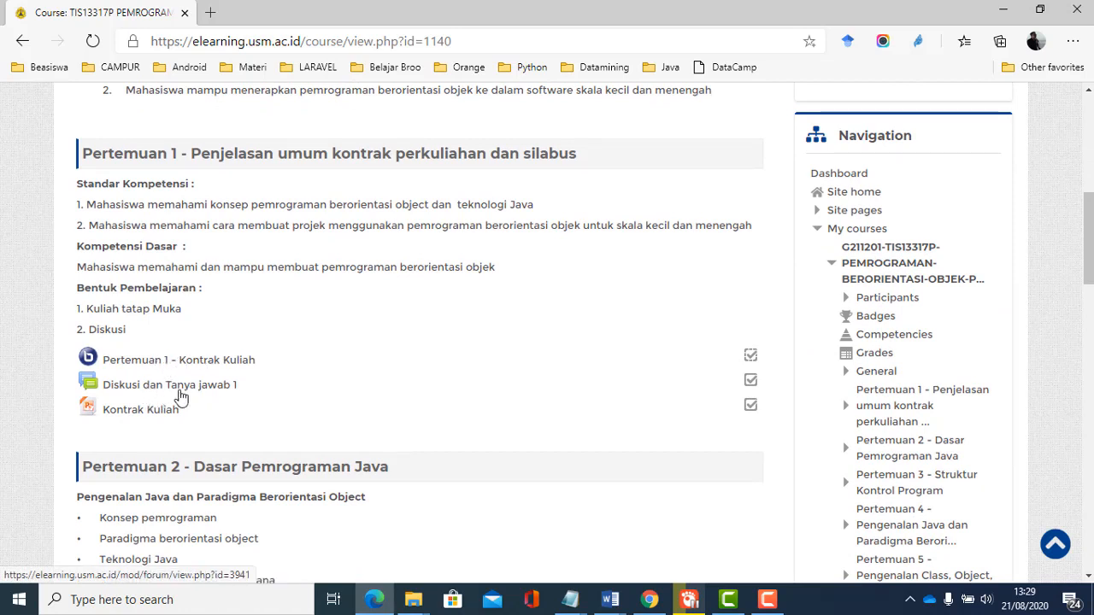
scroll(139, 418, down, 2)
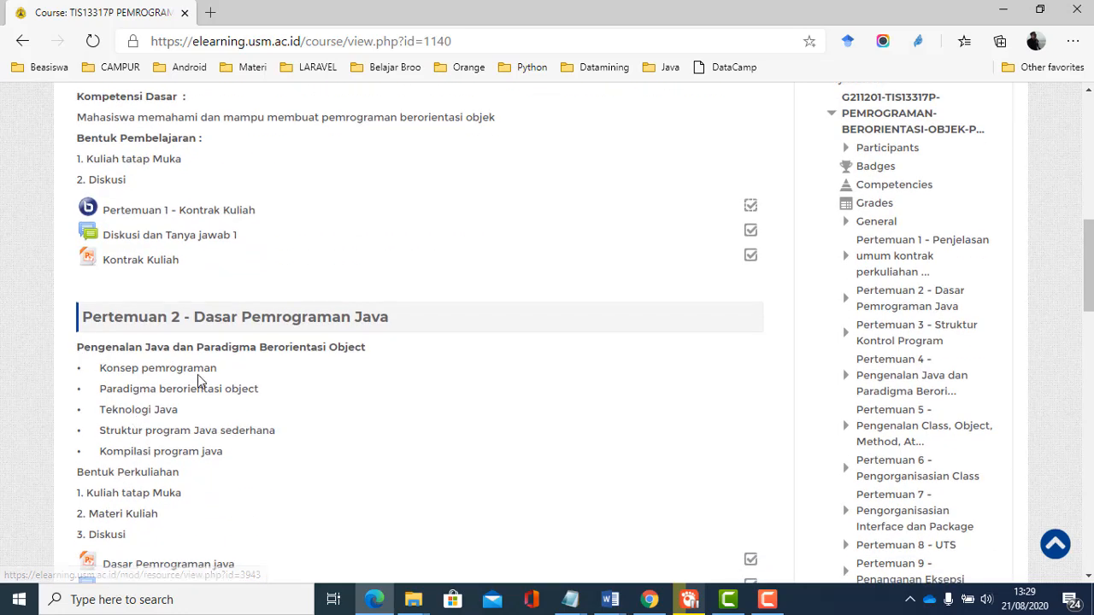
scroll(198, 380, down, 2)
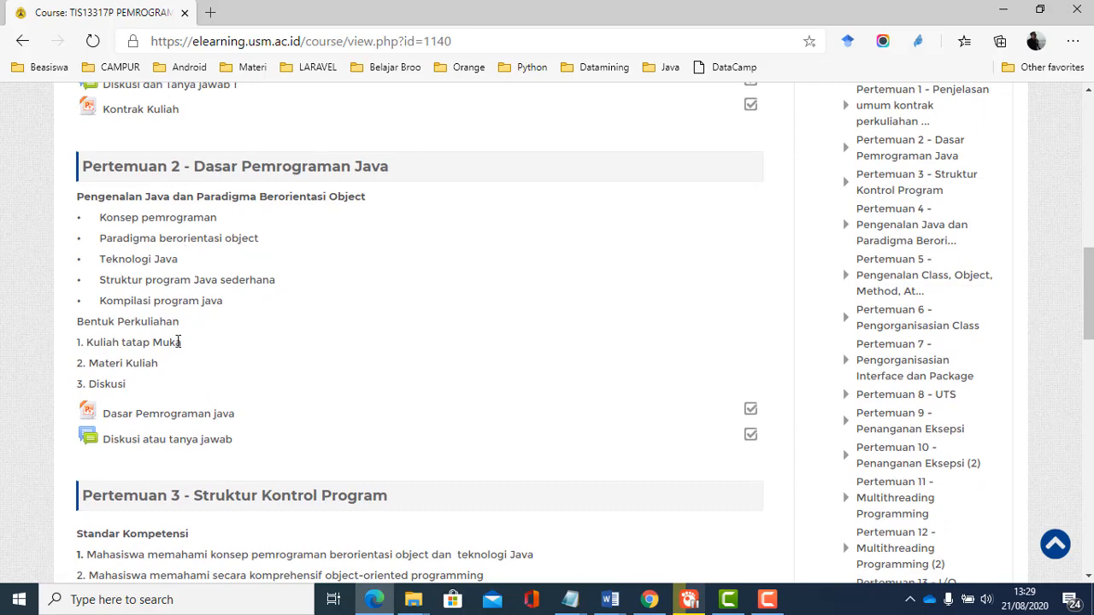
Step: Turn editing on for the Pemrograman Berorientasi Objek course page
scroll(177, 342, down, 2)
scroll(178, 342, down, 2)
scroll(291, 313, up, 7)
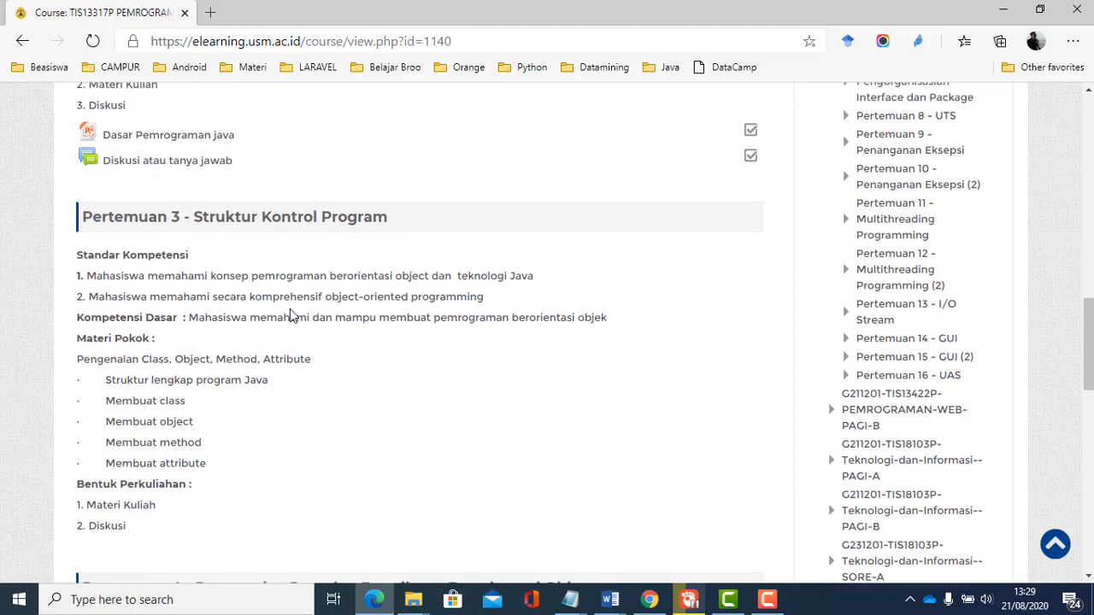
scroll(494, 289, up, 8)
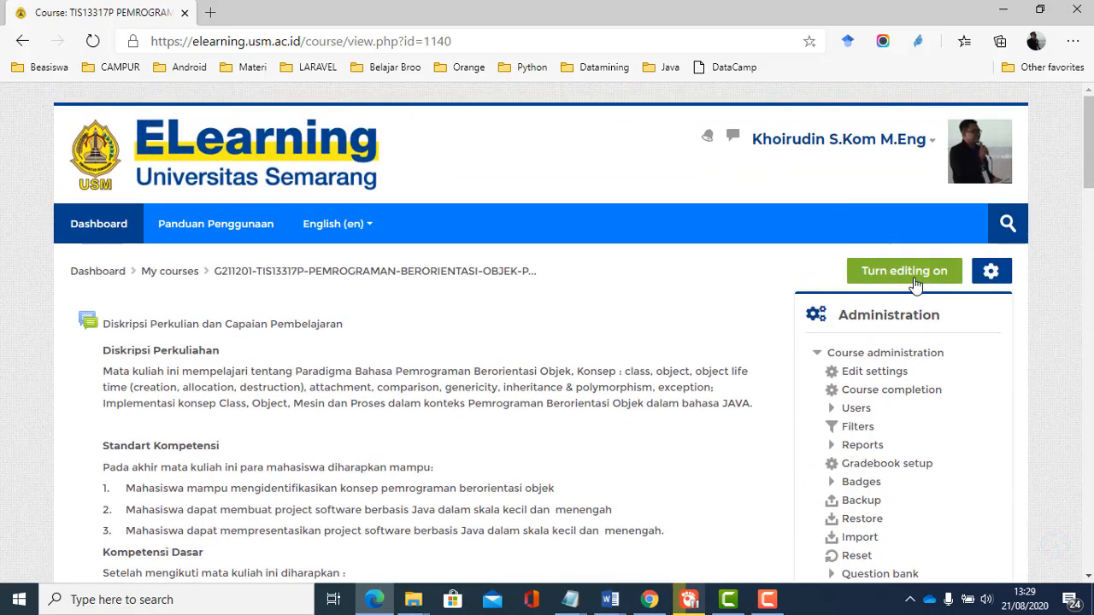
Step: Start adding a URL resource to the Pertemuan 3 - Struktur Kontrol Program section
scroll(370, 314, down, 8)
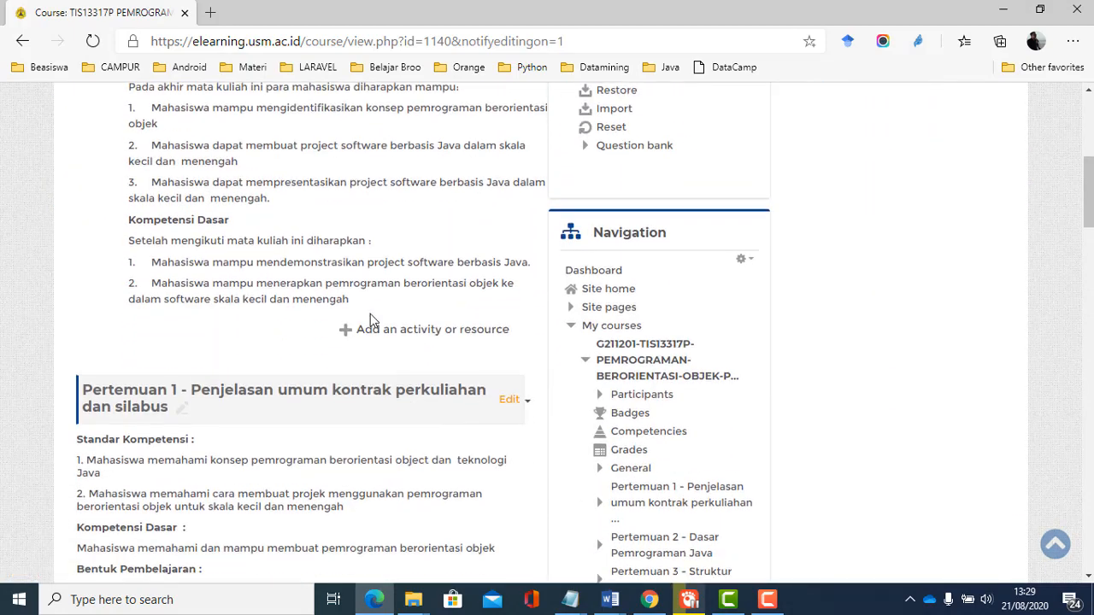
scroll(370, 322, down, 8)
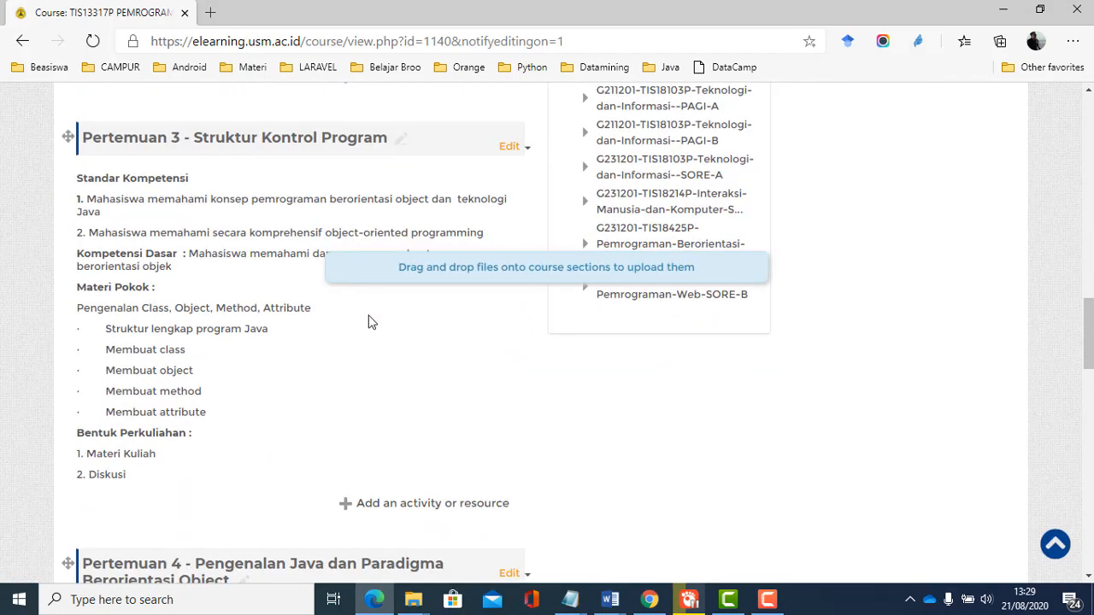
scroll(367, 318, down, 2)
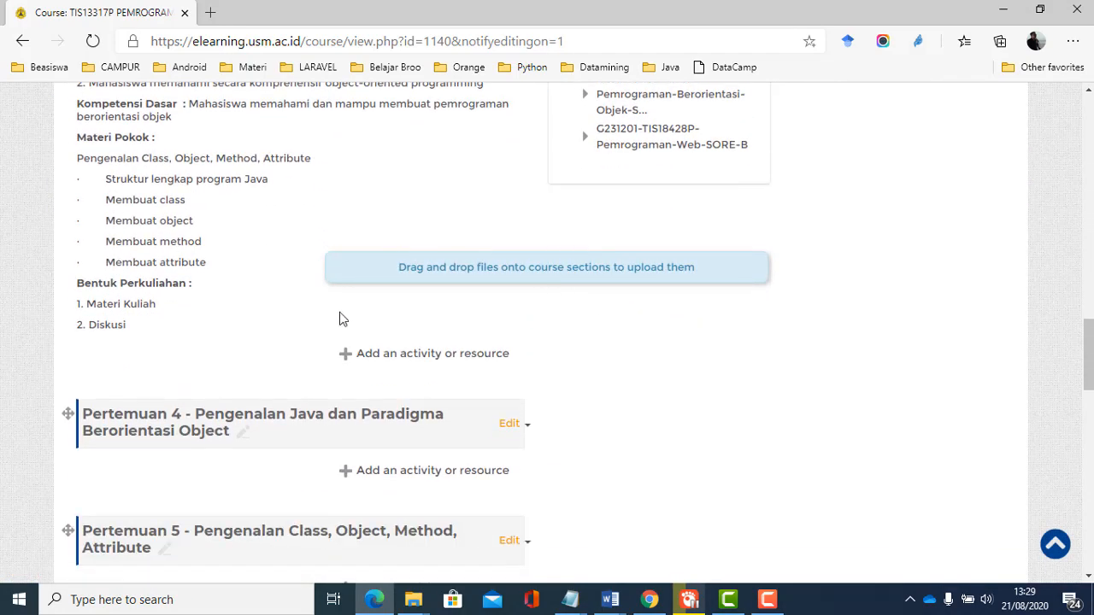
scroll(334, 314, up, 4)
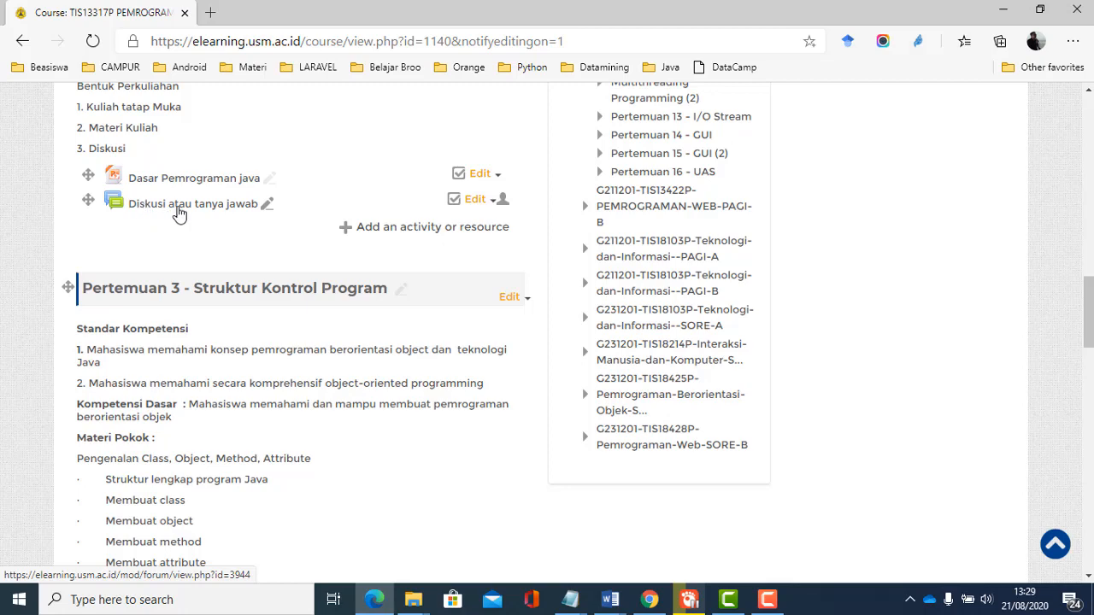
scroll(178, 213, down, 2)
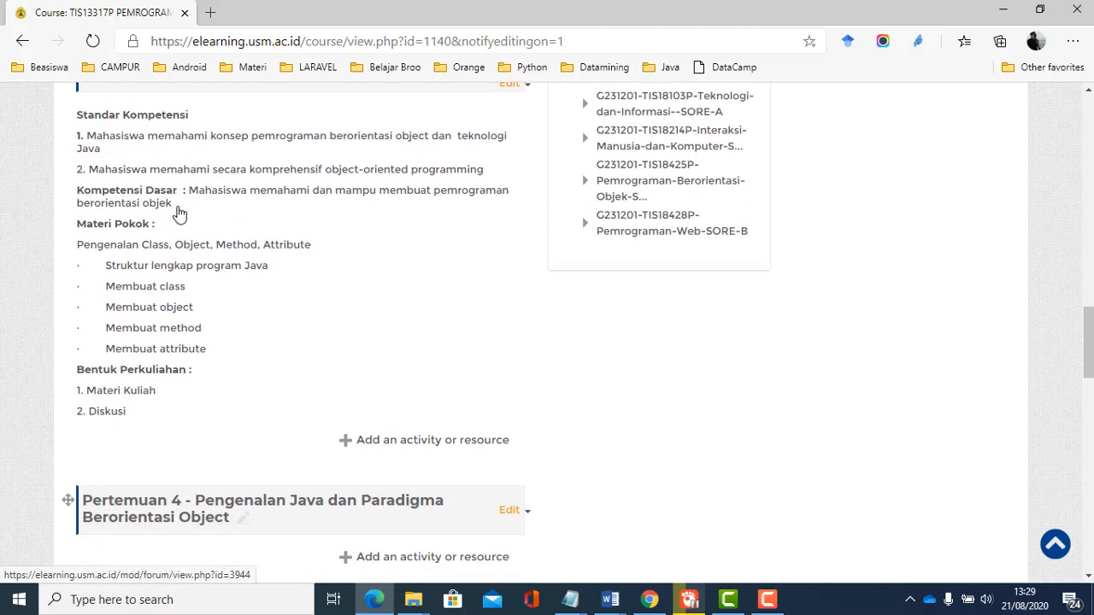
scroll(193, 218, up, 1)
scroll(205, 223, down, 4)
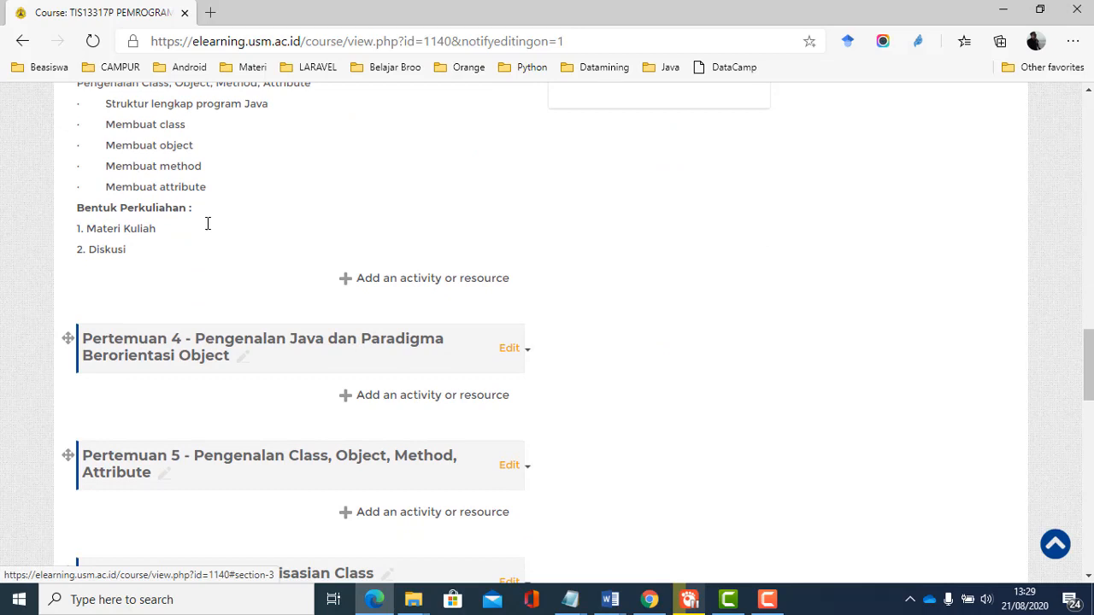
click(404, 282)
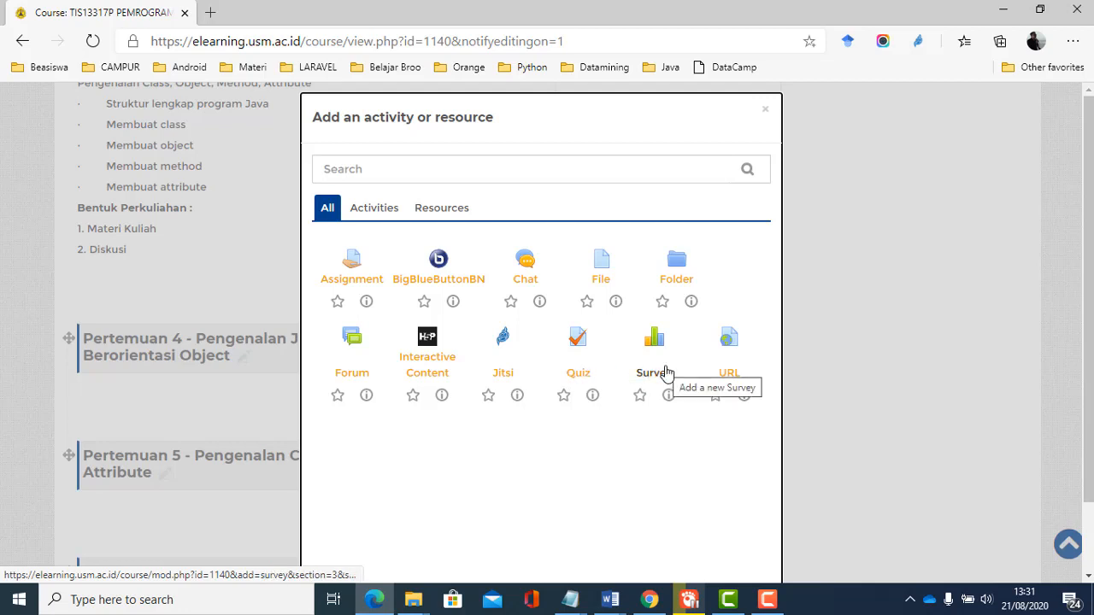
click(728, 357)
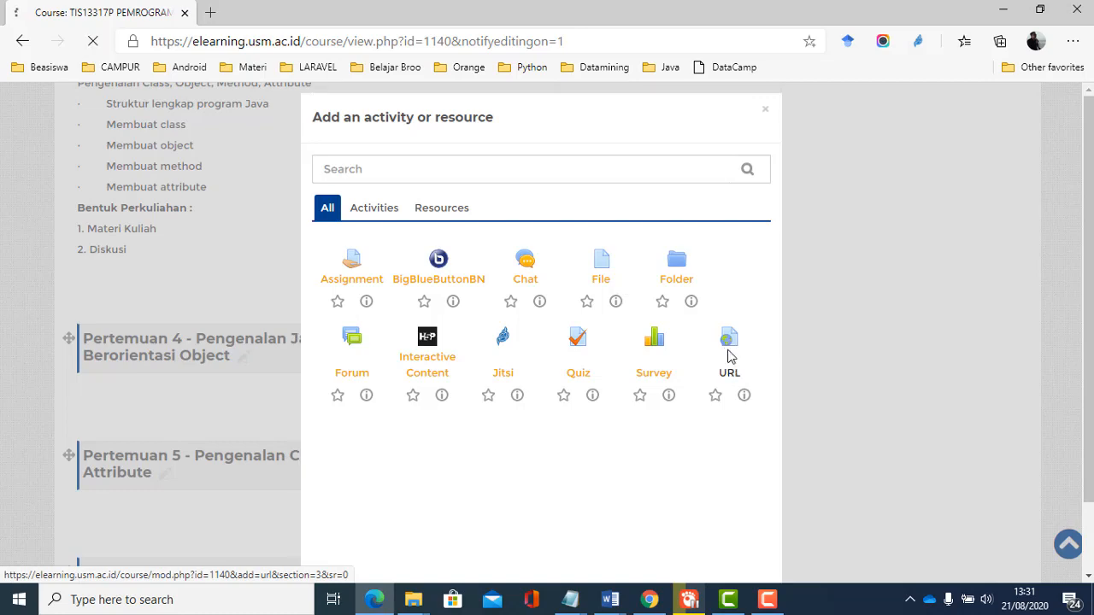
Step: Name the new URL resource "Kuliah online"
scroll(260, 282, down, 3)
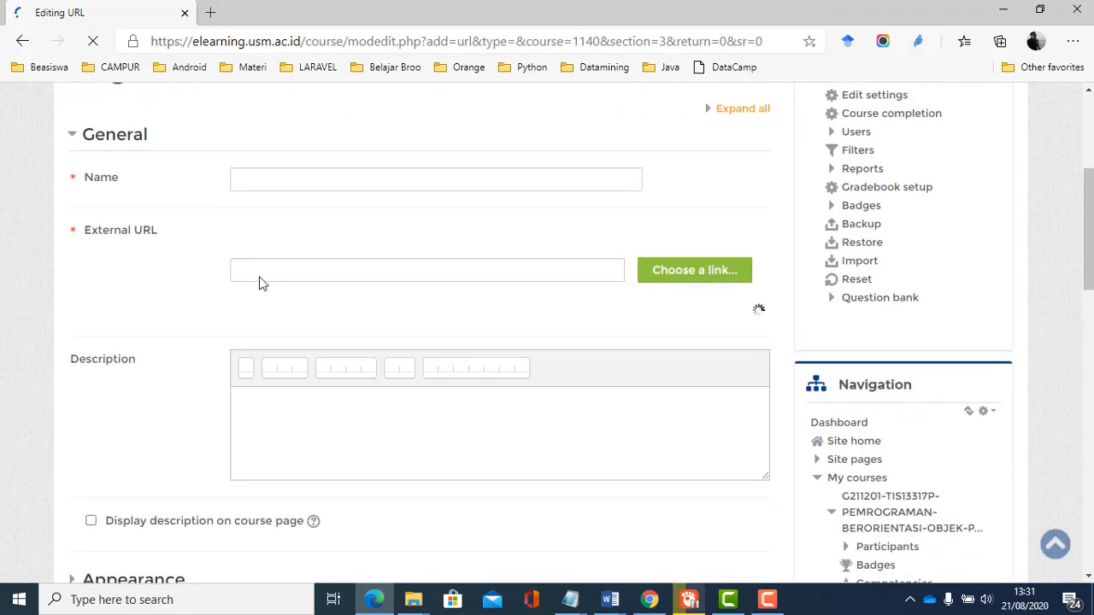
click(295, 181)
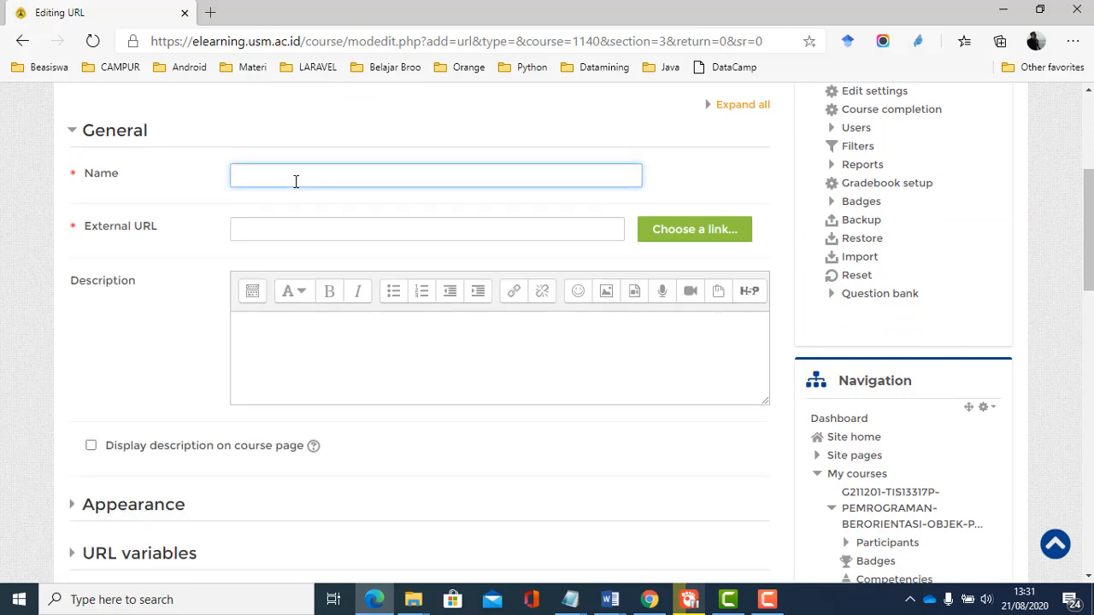
text(Kuliah online)
click(325, 233)
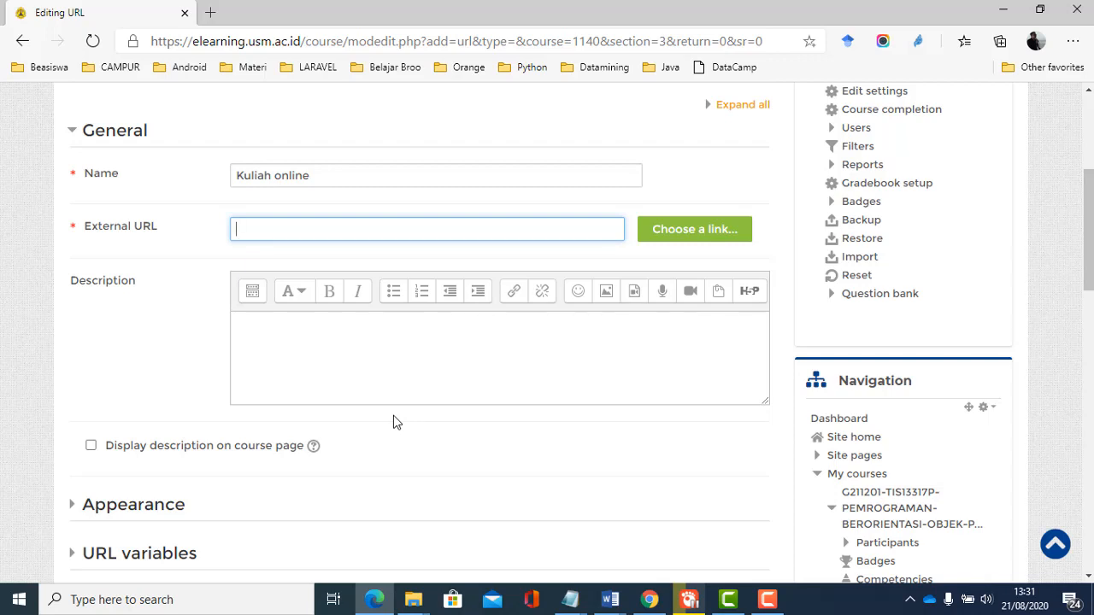
Step: Switch to Zoom and open the form for scheduling a new meeting
key(super)
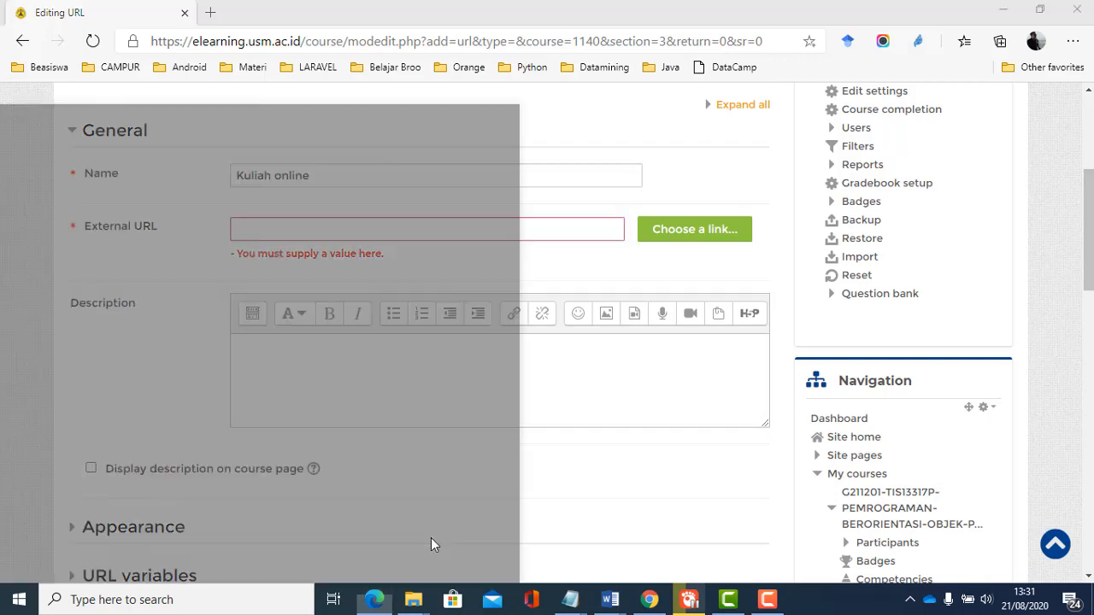
text(zoo)
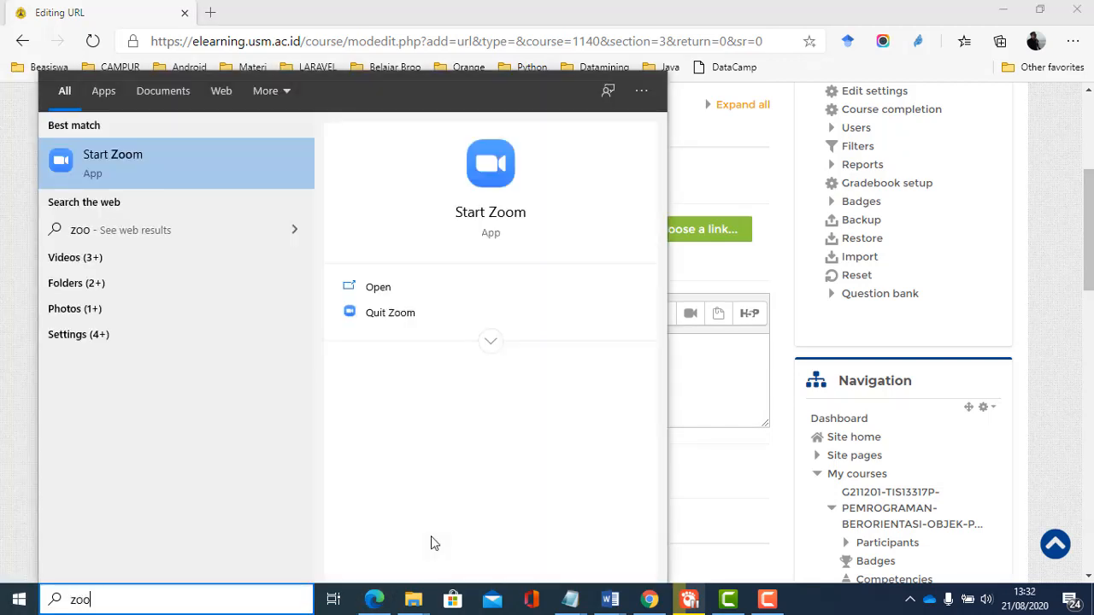
key(Return)
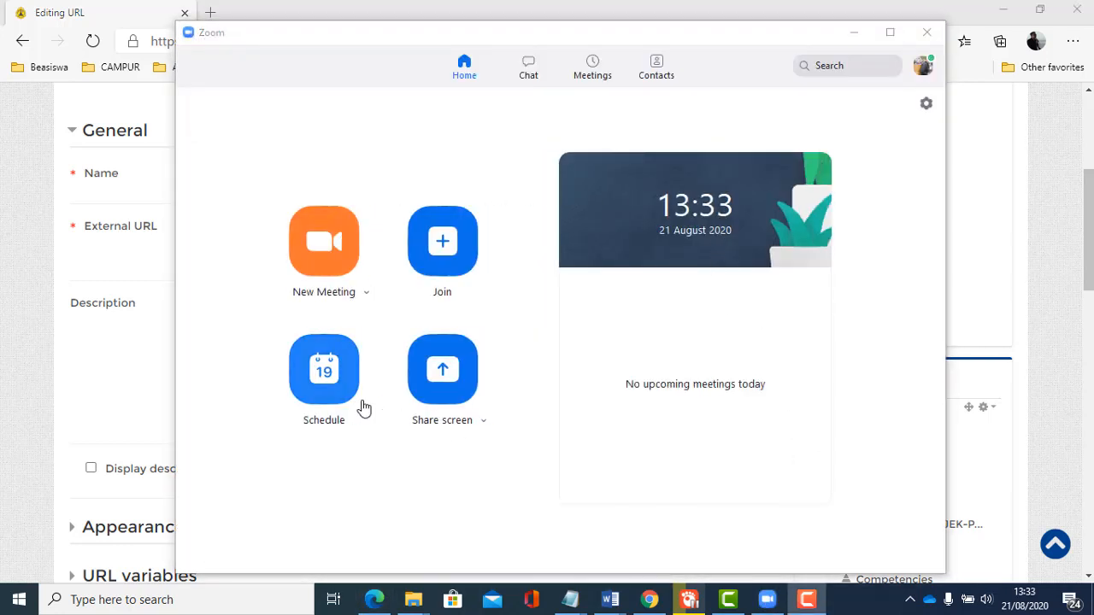
click(323, 387)
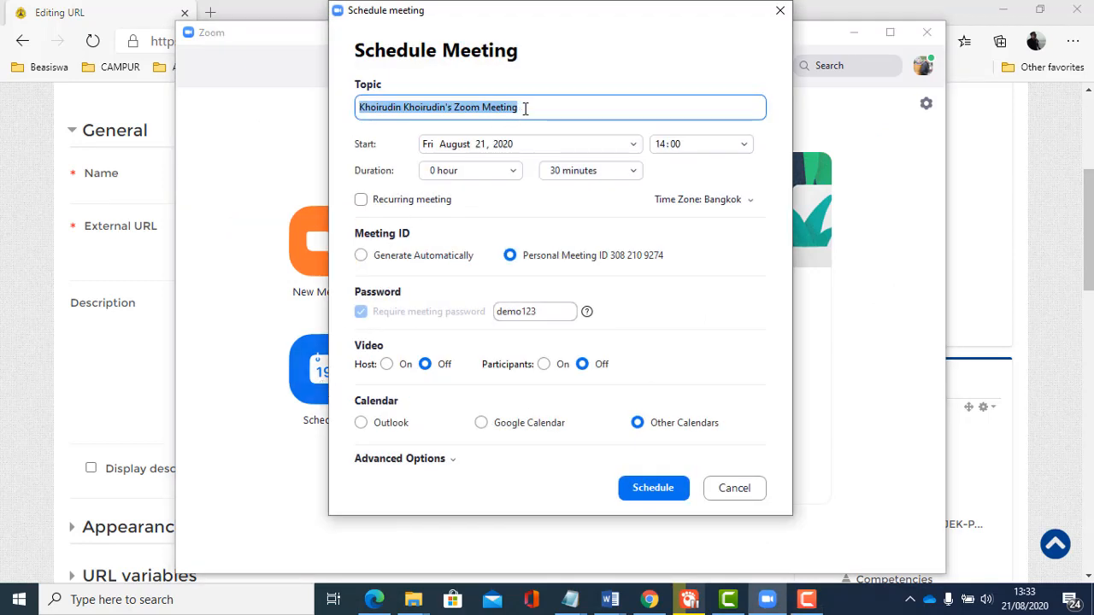
Step: Set the Zoom meeting's start date to August 31, 2020 and schedule the meeting
click(578, 145)
click(633, 147)
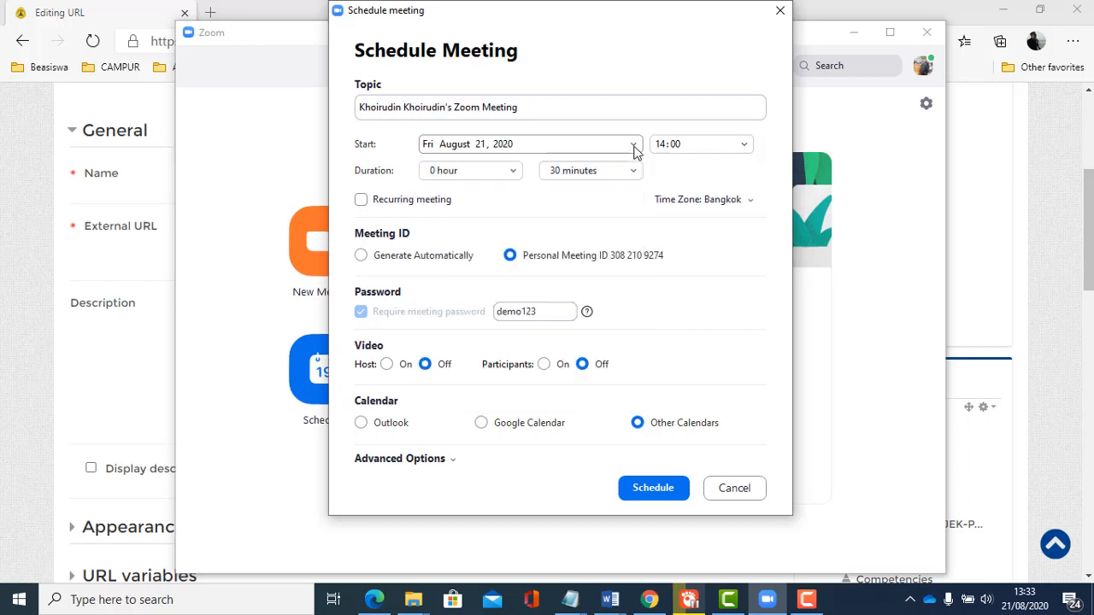
click(633, 147)
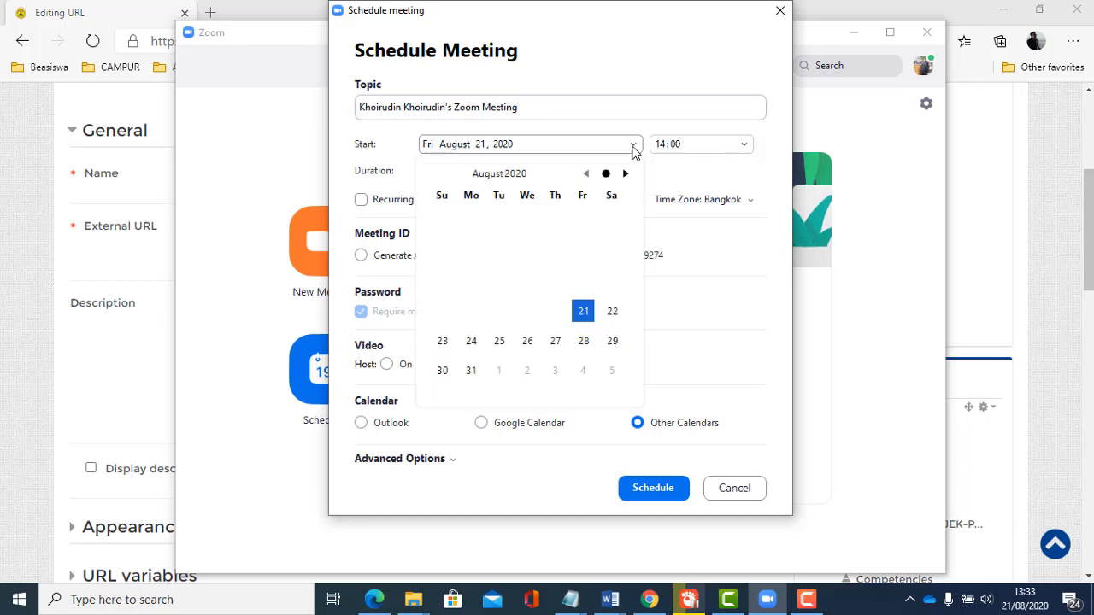
click(472, 371)
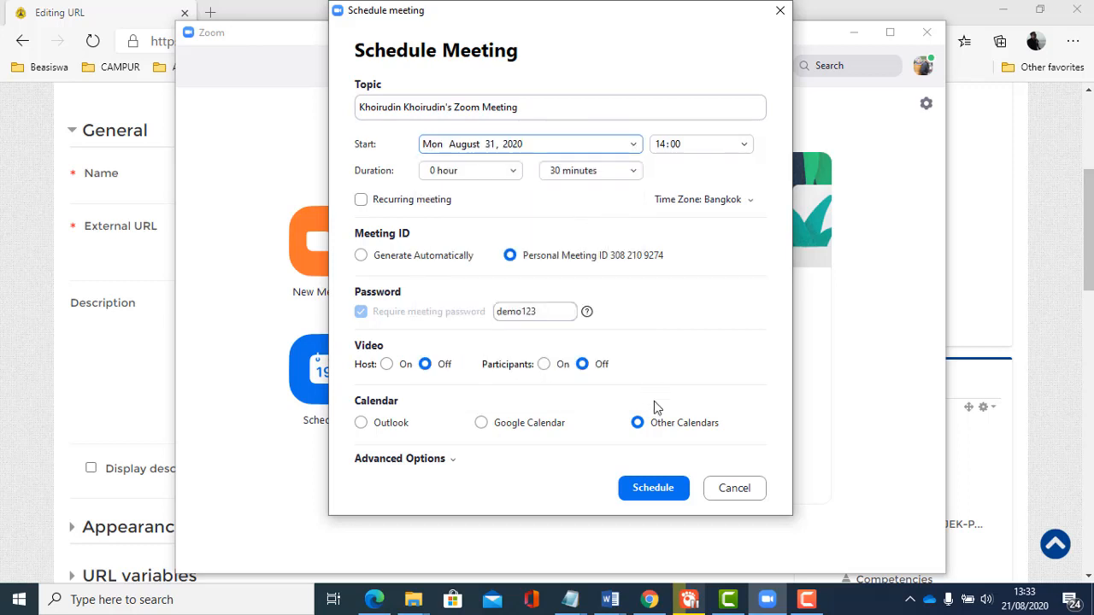
click(651, 490)
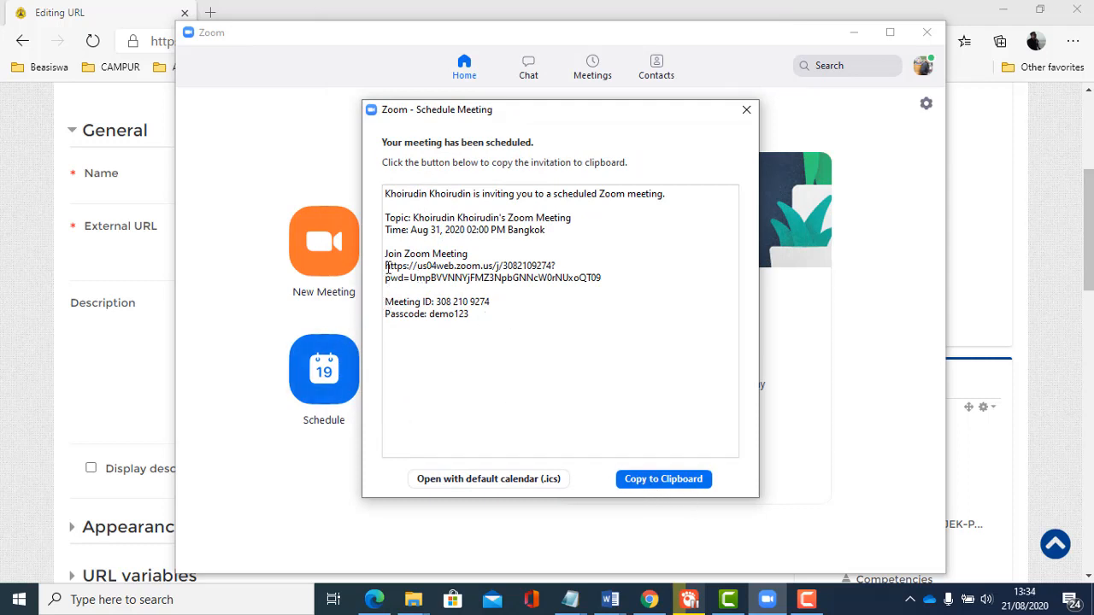
Step: Copy the meeting's join link with its embedded passcode token and paste it as the External URL in the e-learning form in Edge
drag(395, 267, 601, 281)
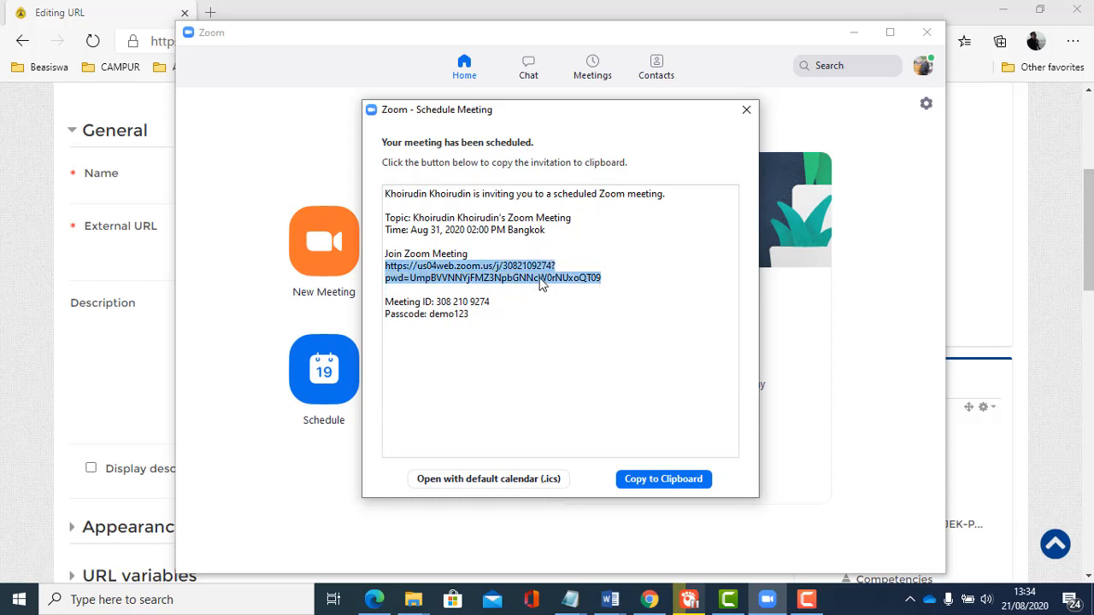
click(1058, 451)
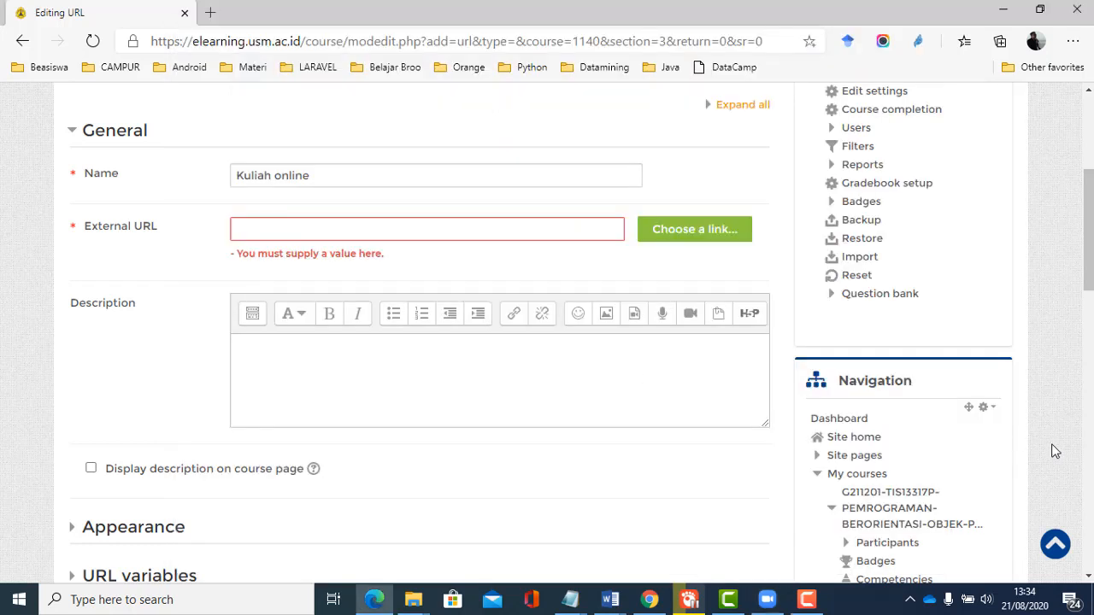
click(371, 233)
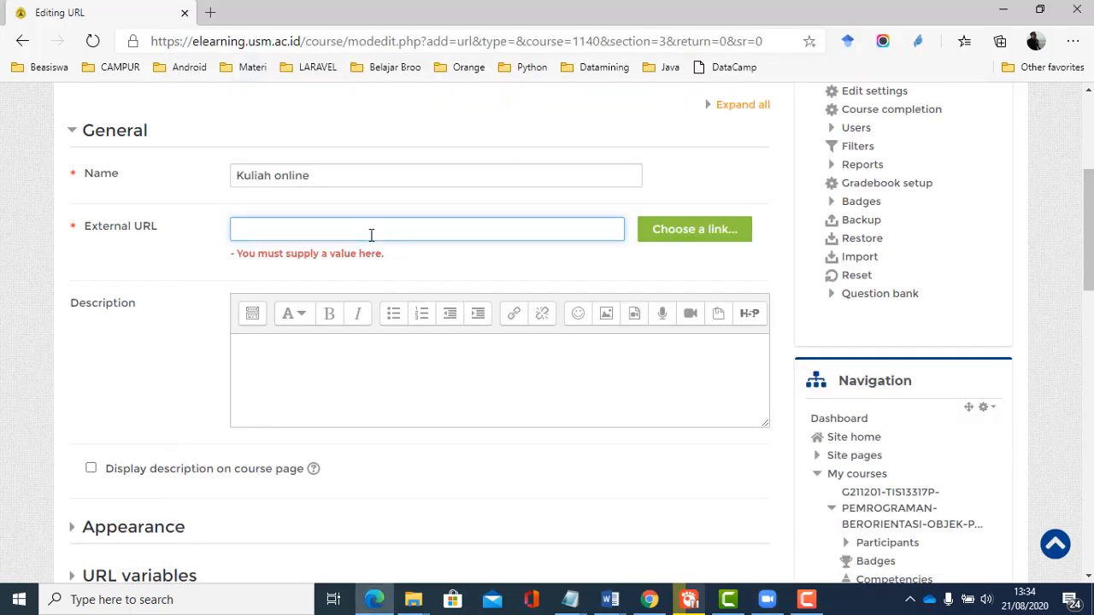
right_click(371, 234)
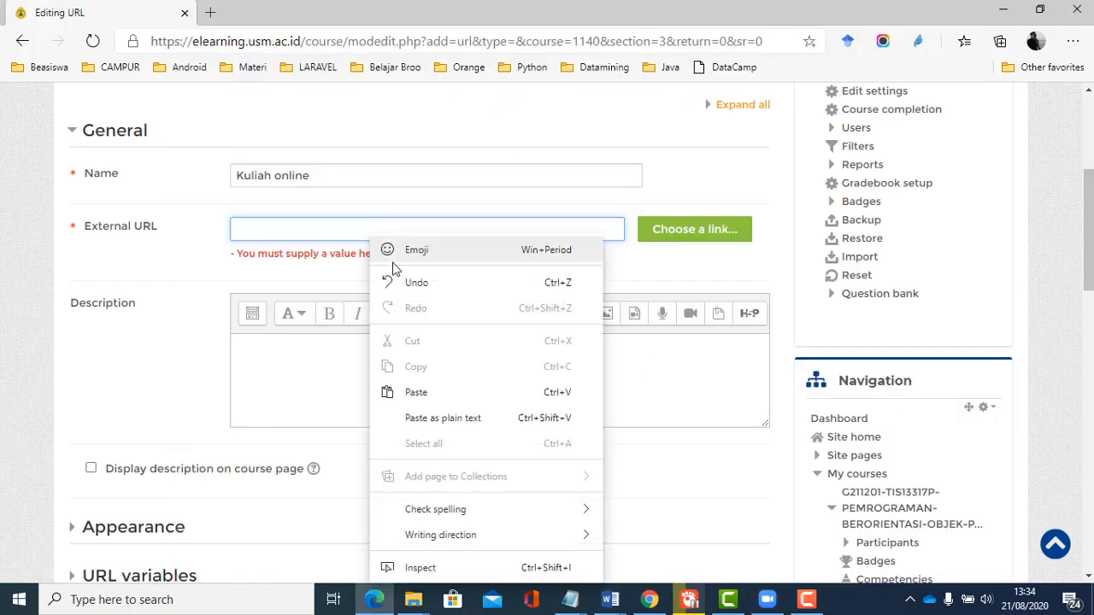
click(429, 392)
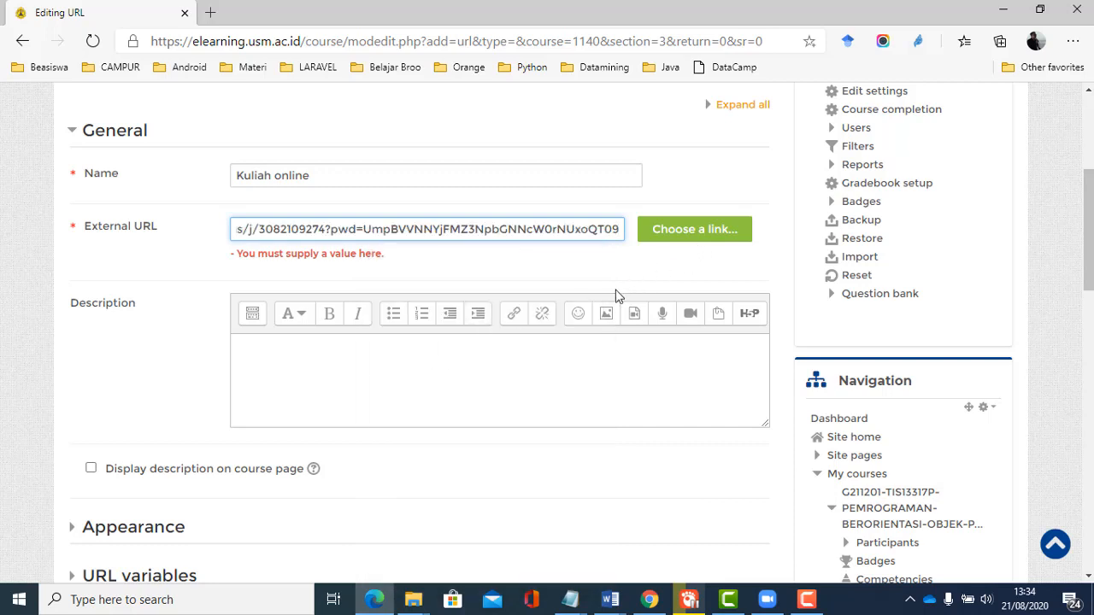
Step: Enable displaying the description on the course page for the URL resource
scroll(618, 296, down, 2)
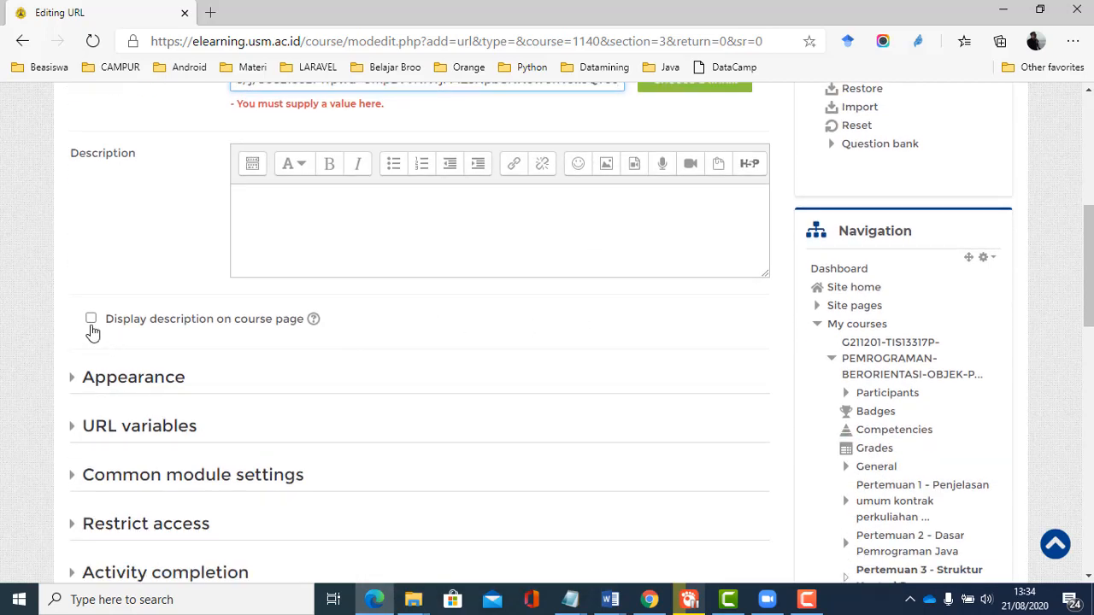
scroll(108, 342, up, 3)
scroll(108, 342, down, 2)
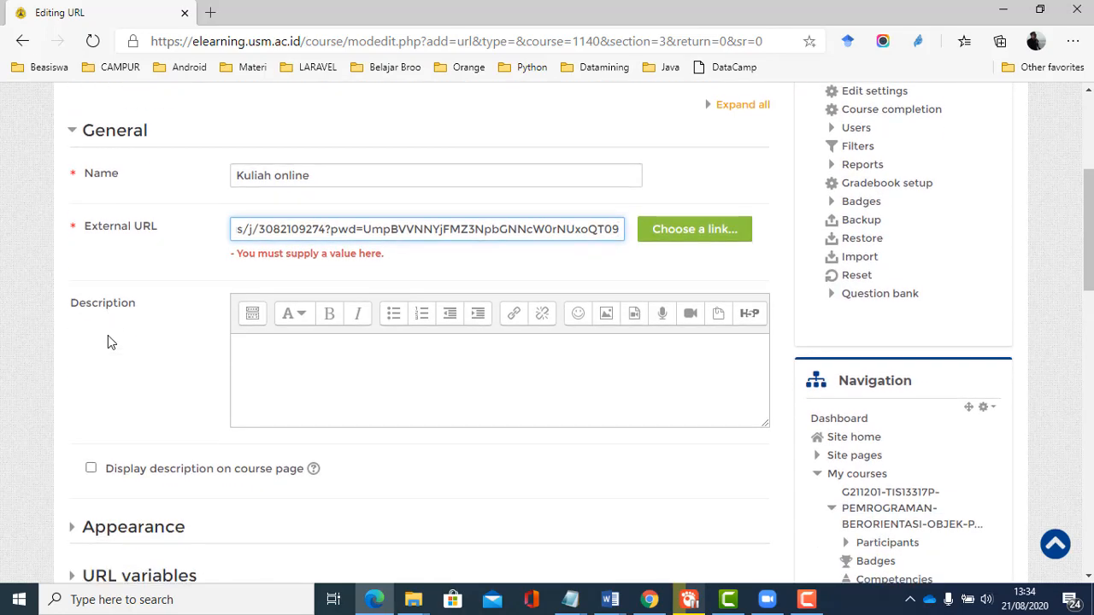
scroll(110, 340, down, 2)
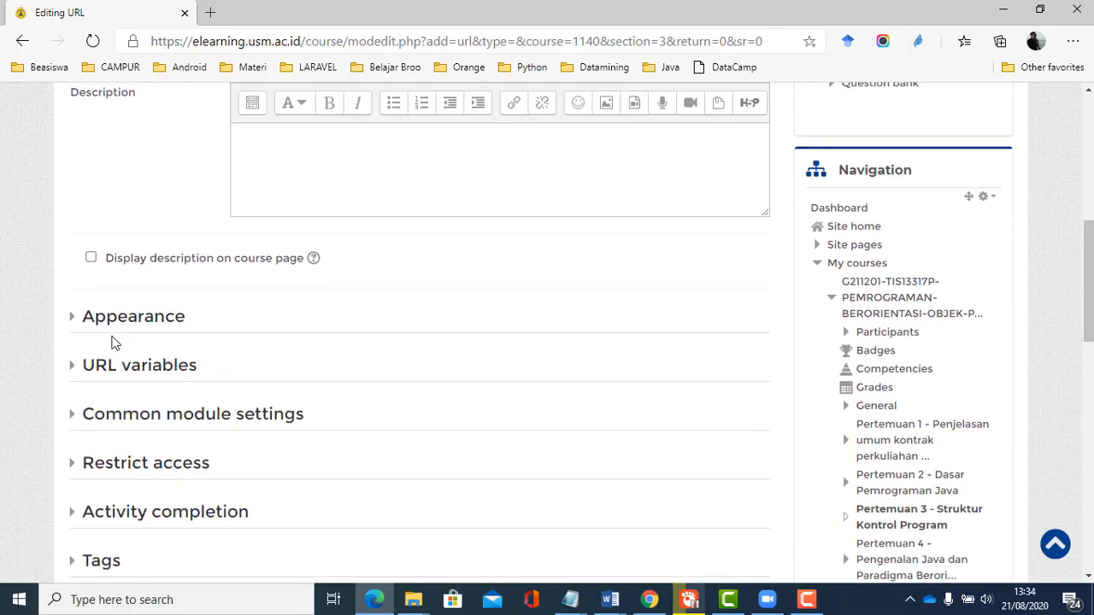
click(91, 244)
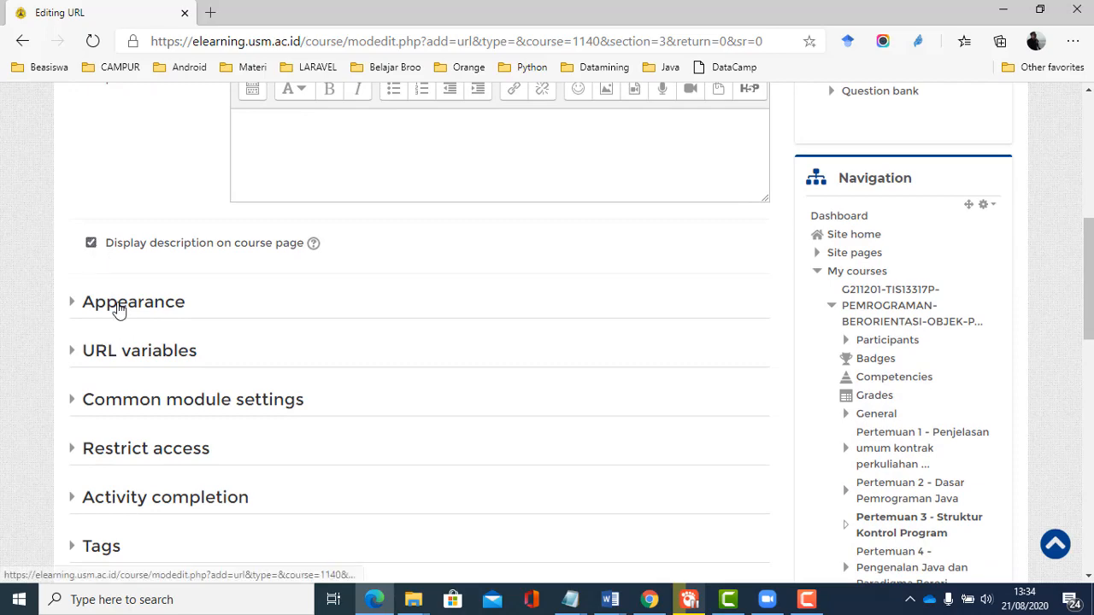
click(114, 309)
click(117, 310)
Step: Extend the URL resource's name to "Kuliah online (Zoom)" and review the form's settings
scroll(119, 312, up, 5)
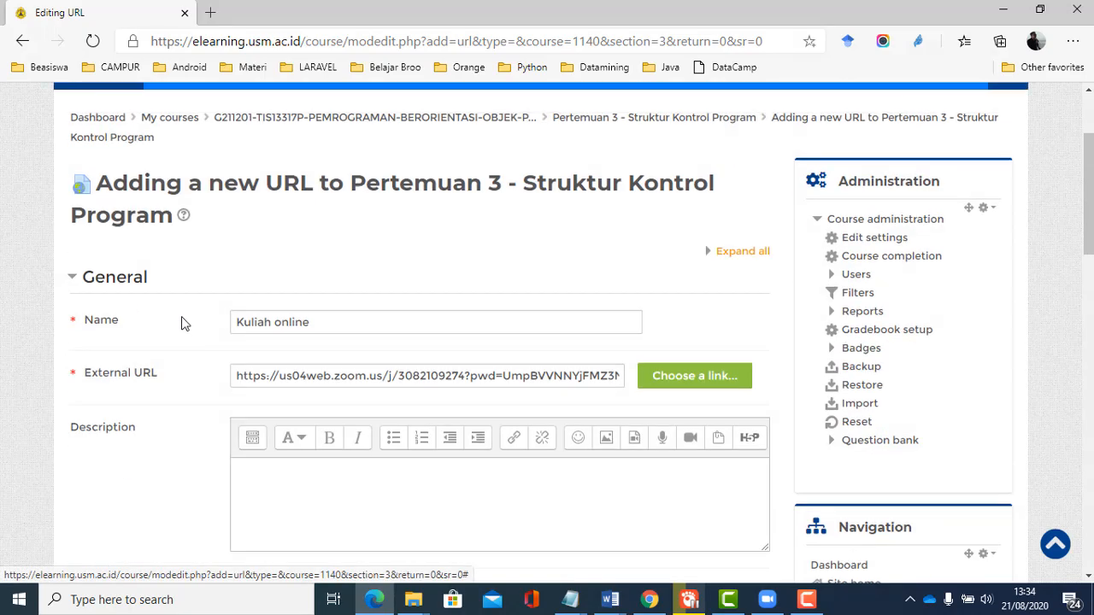
click(351, 345)
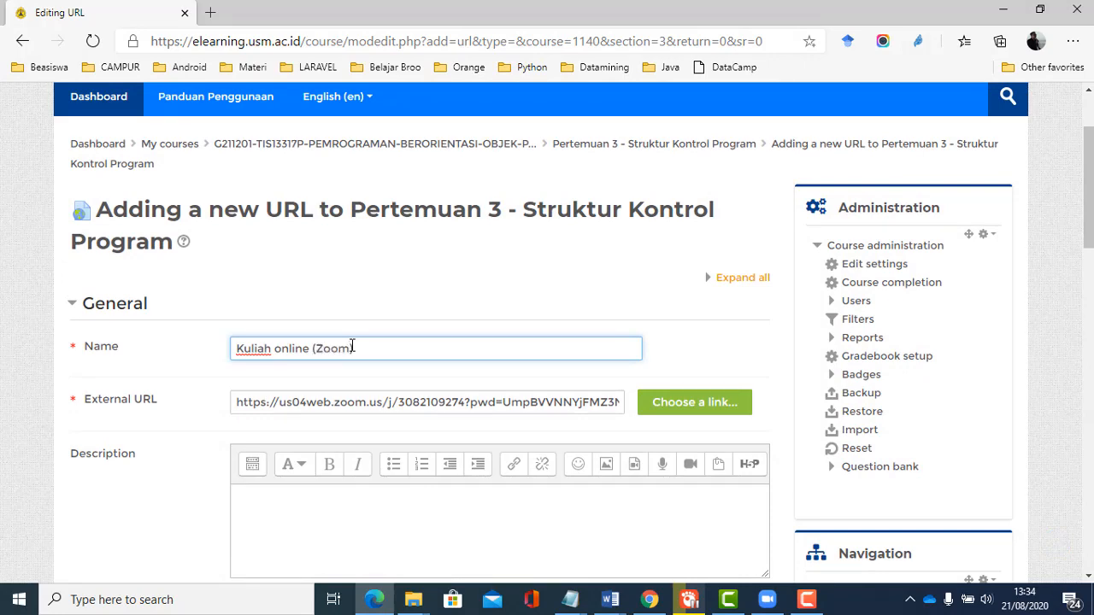
scroll(179, 373, down, 7)
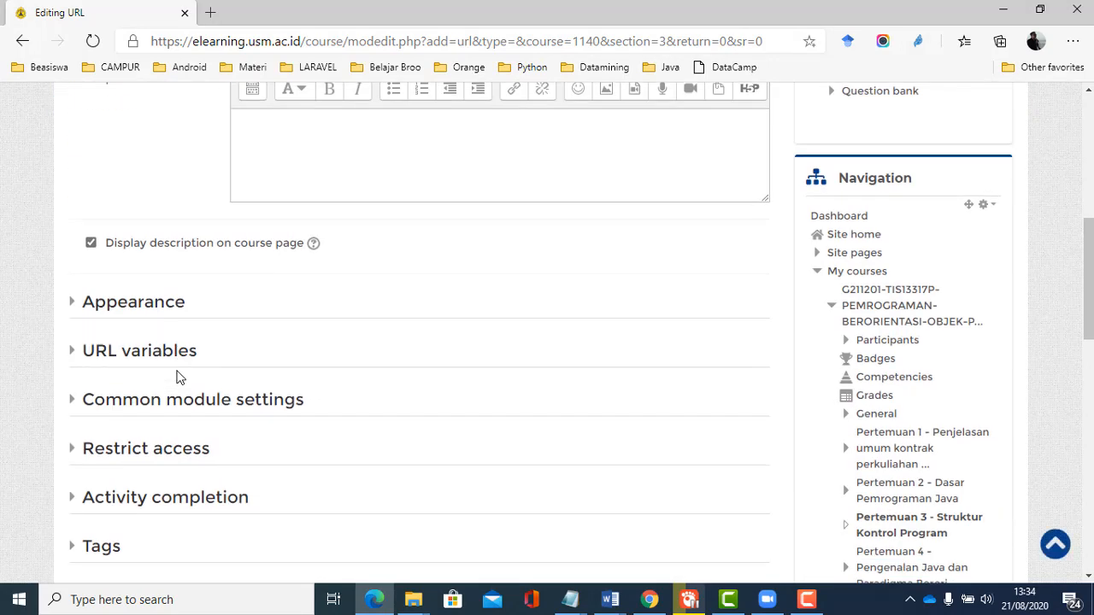
scroll(180, 373, up, 8)
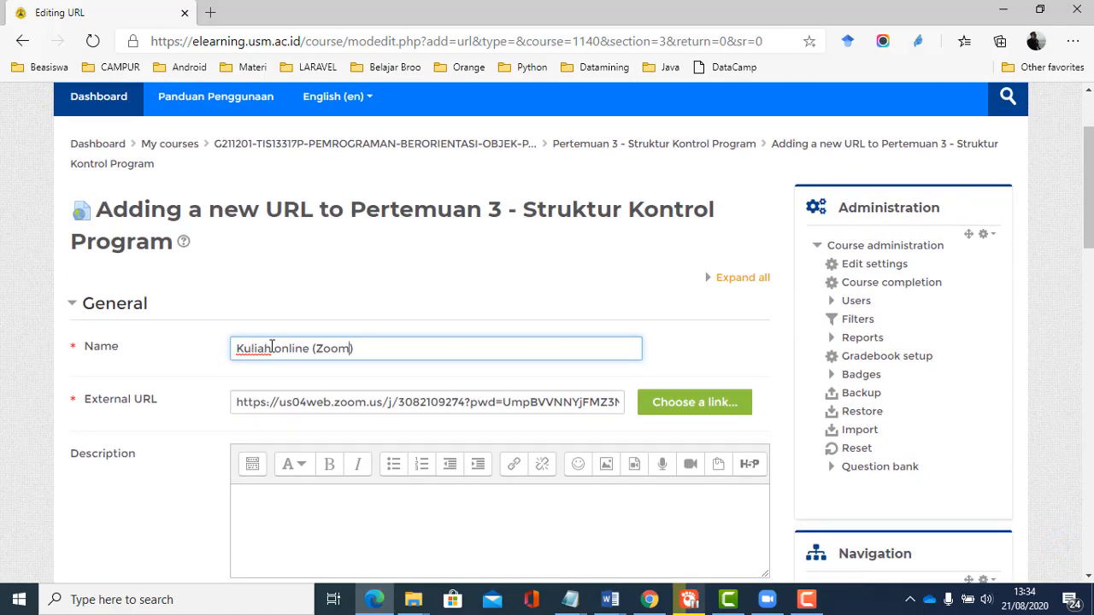
scroll(342, 346, down, 3)
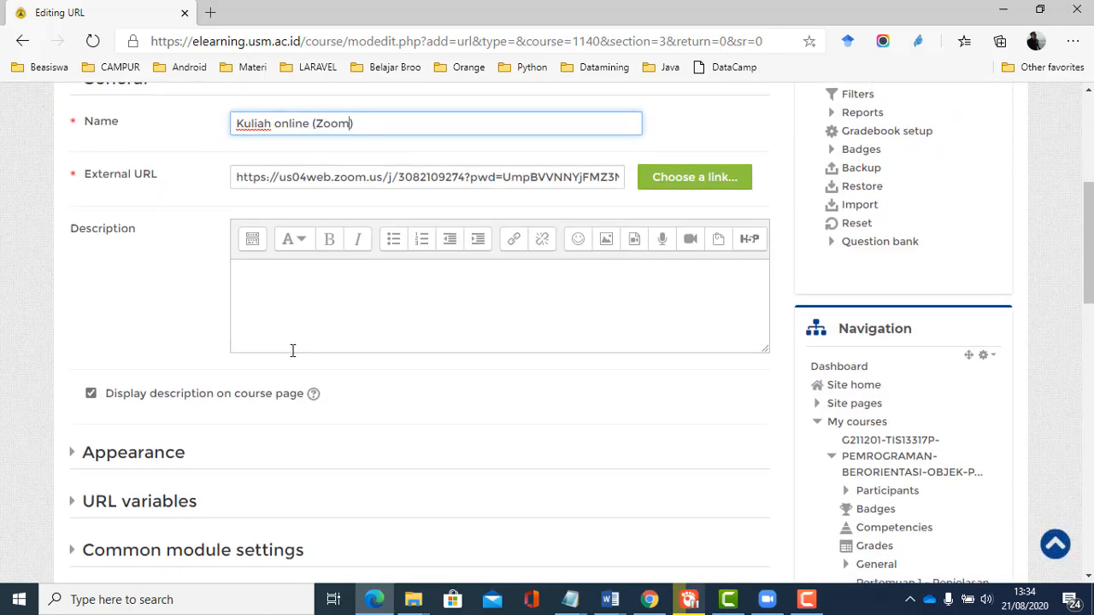
Step: Save and display the "Kuliah online (Zoom)" URL resource and return to the Pertemuan 3 section of the course
scroll(293, 351, down, 4)
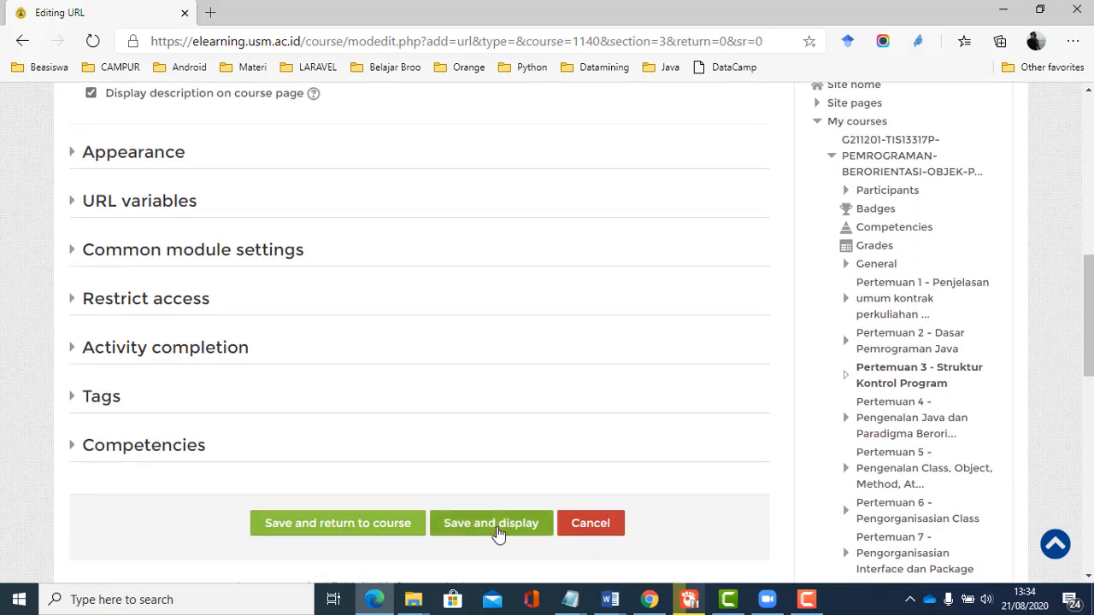
click(487, 525)
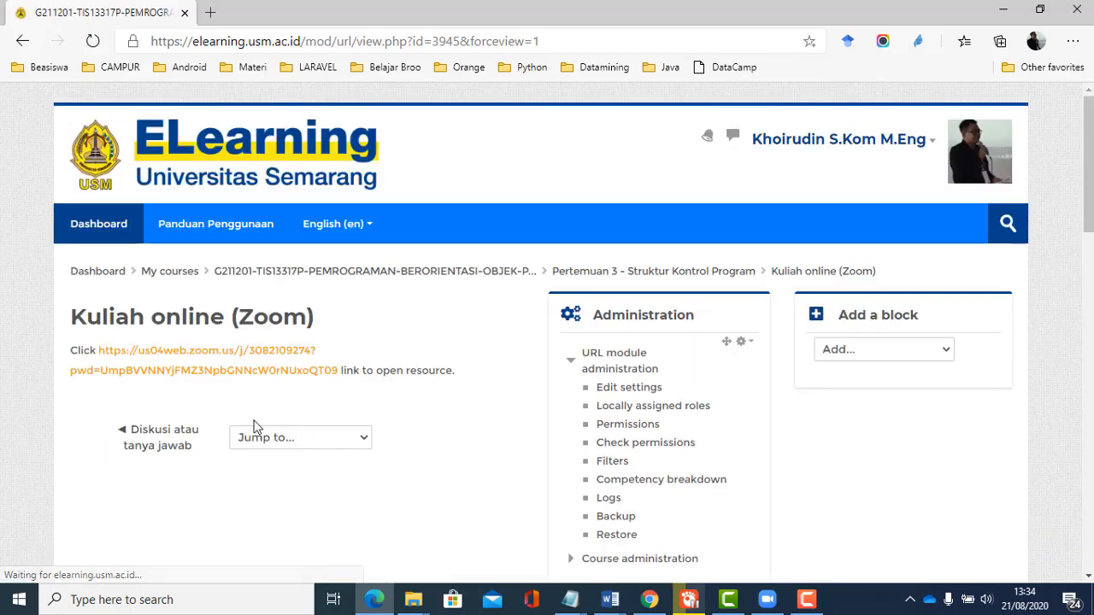
click(695, 273)
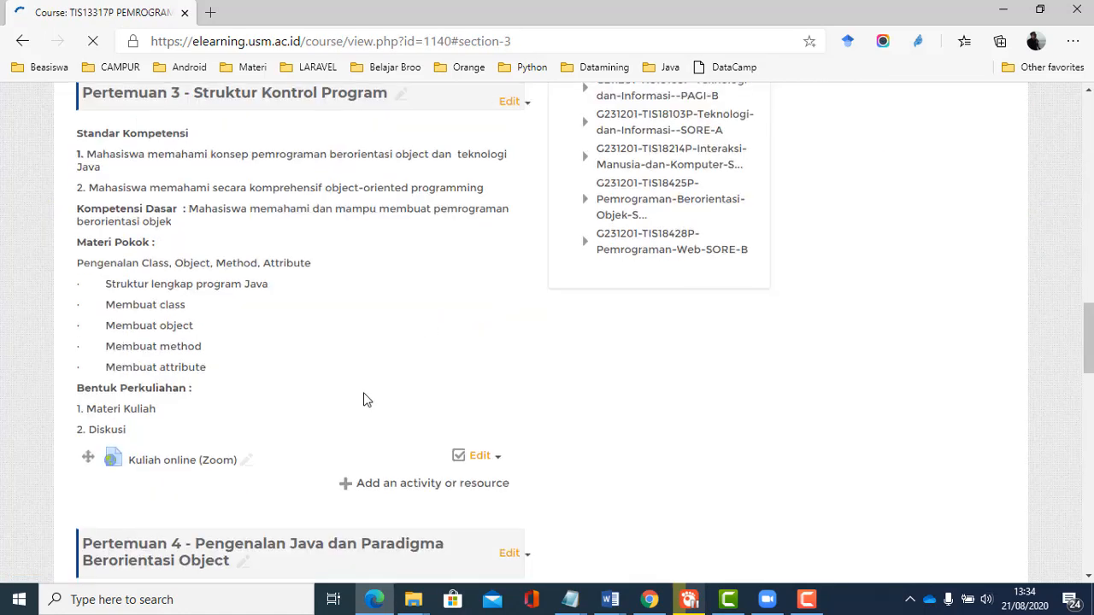
Step: Test the "Kuliah online (Zoom)" link in Pertemuan 3, decline launching the Zoom application and return to the course page
scroll(363, 399, down, 2)
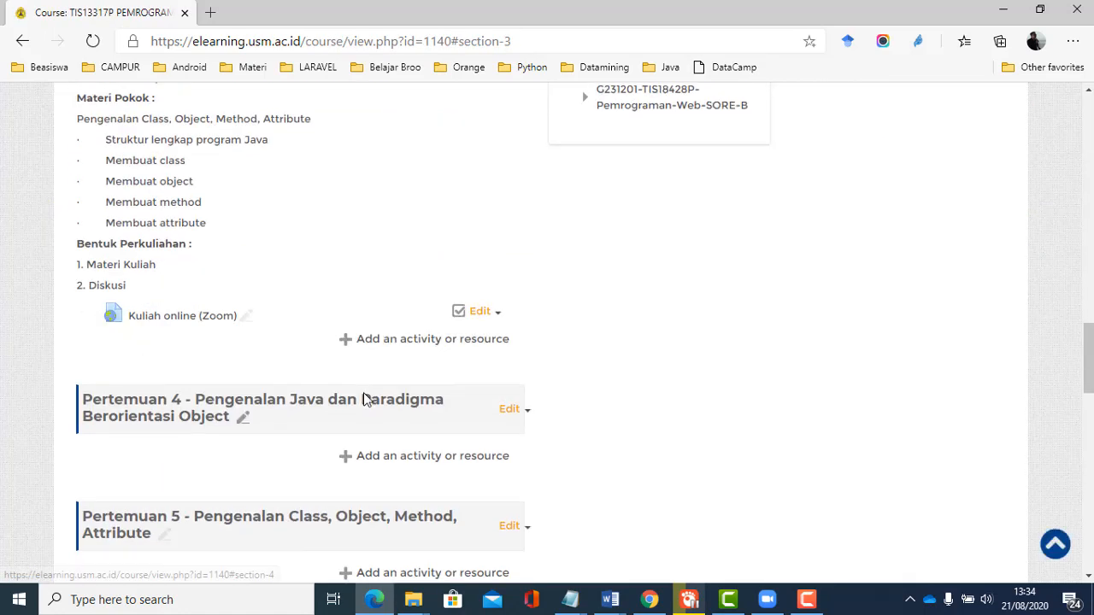
click(181, 318)
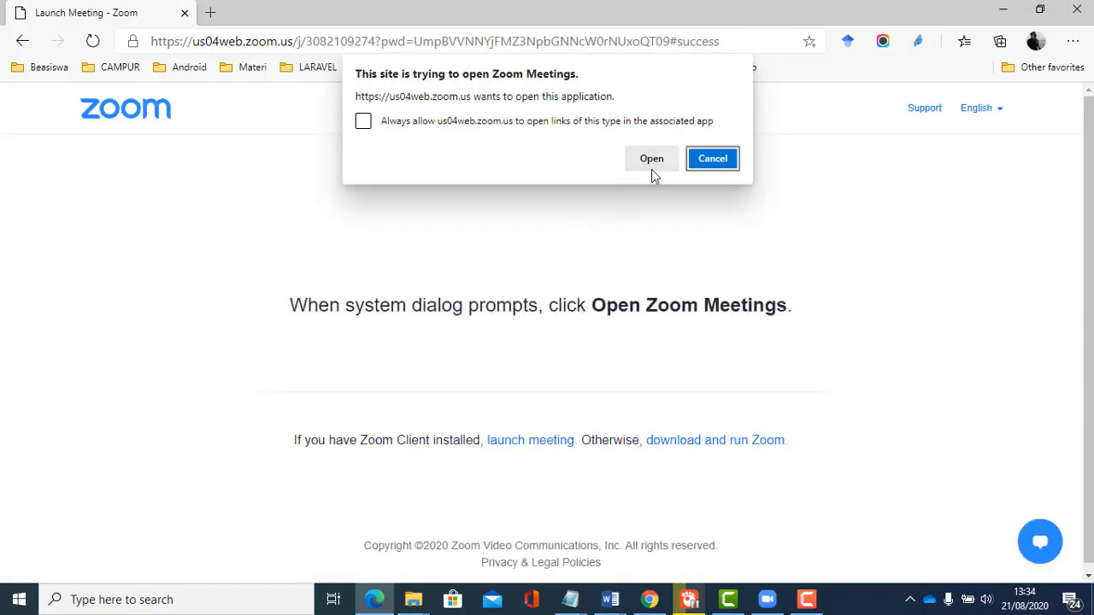
click(711, 158)
click(23, 41)
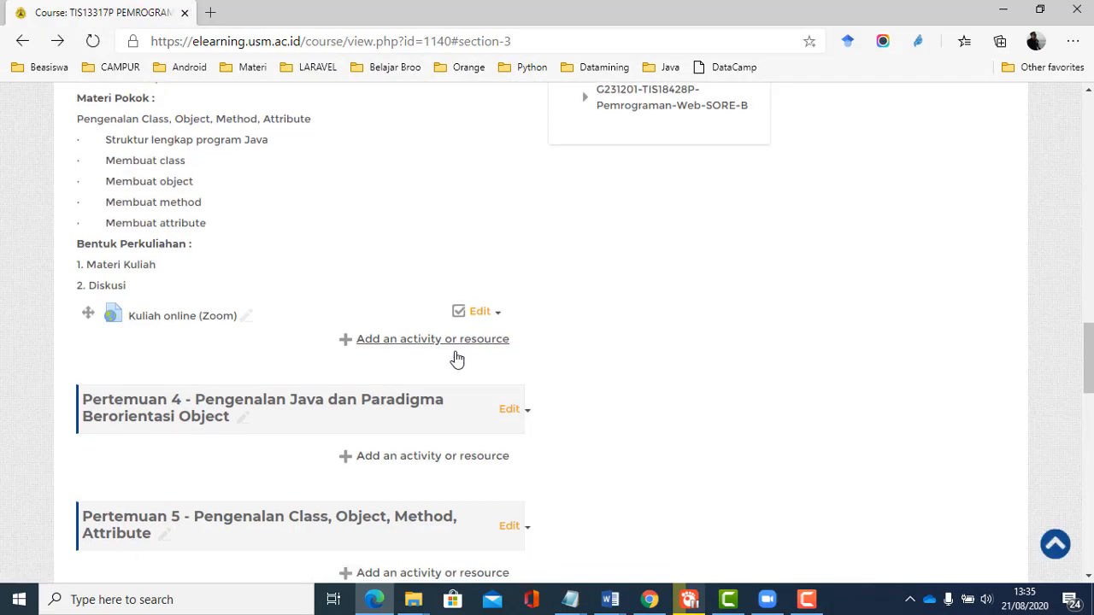
Step: Turn off editing for the course and look over the course page in normal view
scroll(455, 357, up, 15)
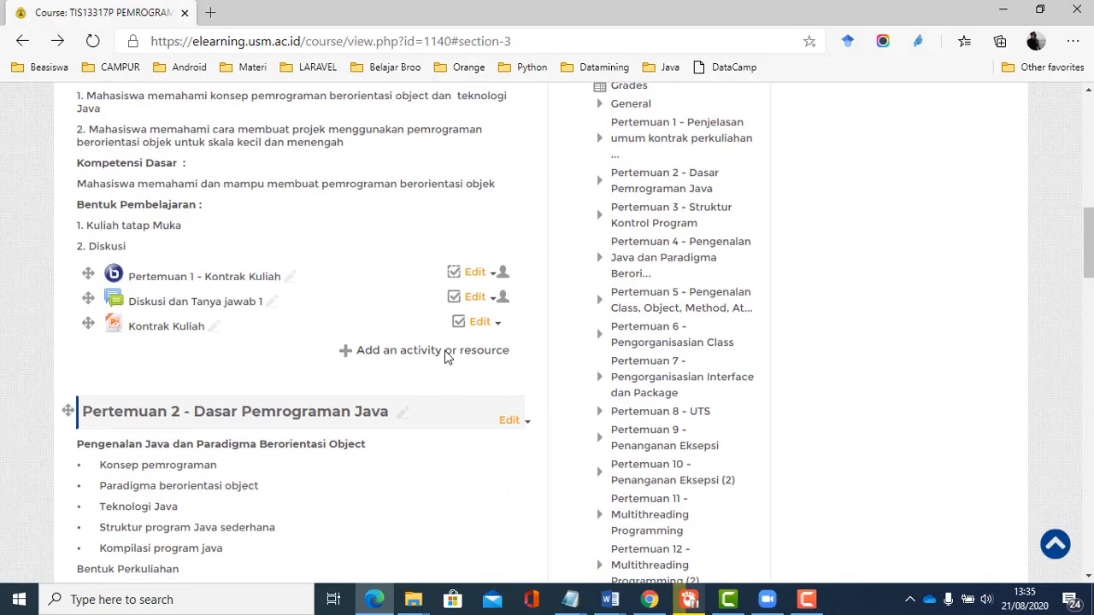
scroll(444, 357, up, 10)
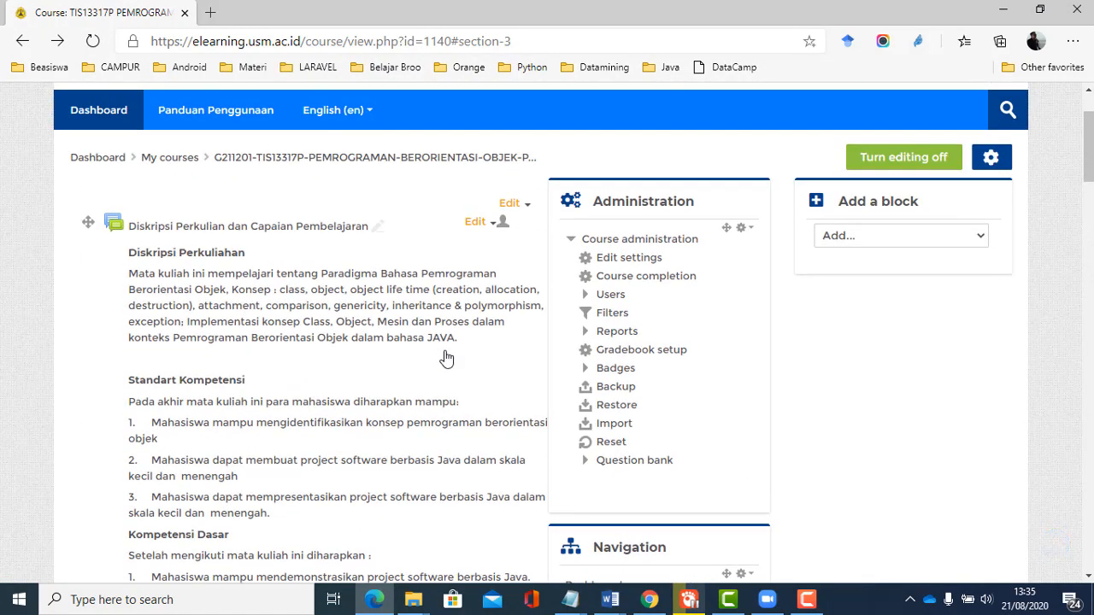
scroll(446, 358, up, 3)
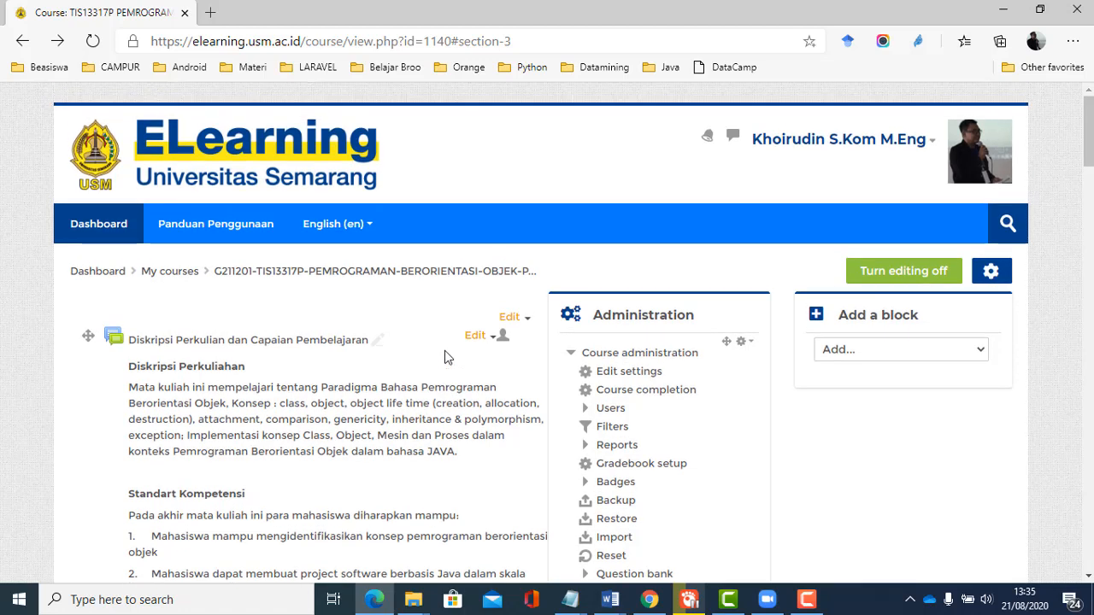
click(876, 282)
scroll(516, 425, down, 15)
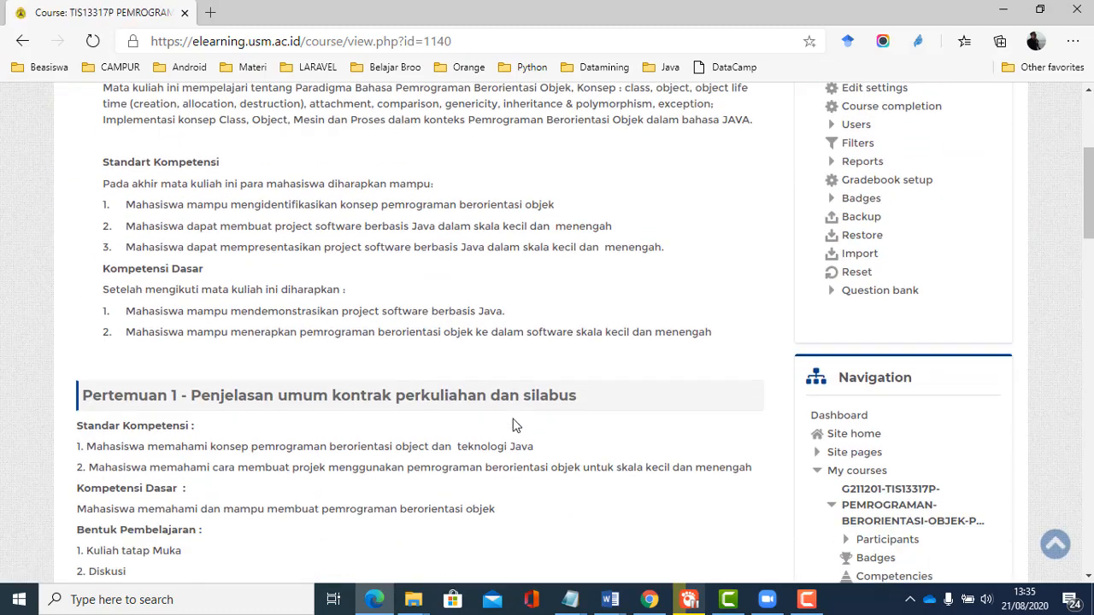
scroll(516, 425, up, 13)
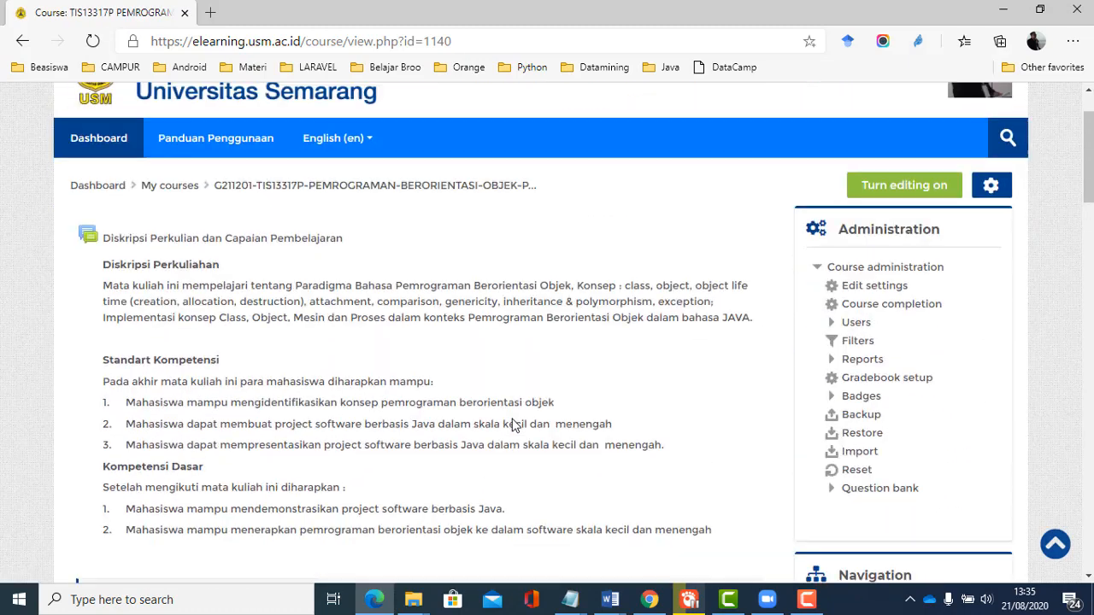